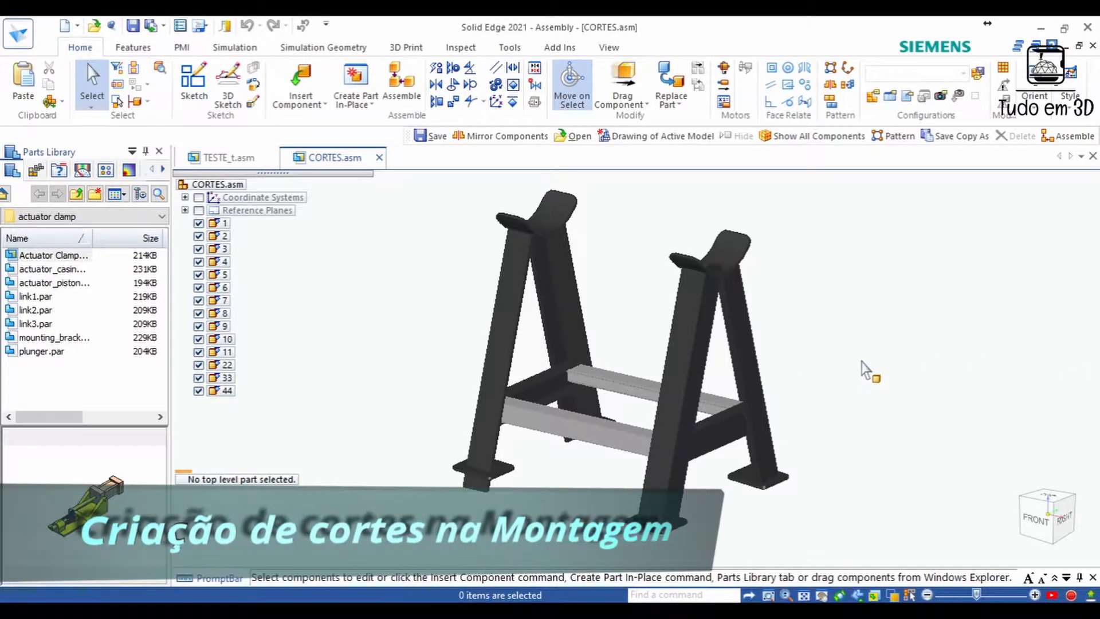
# - Open leg part 1 of the trestle assembly for in-place editing
pyautogui.moveTo(866, 354)
pyautogui.mouseDown(button='middle')
pyautogui.moveTo(724, 408)
pyautogui.moveTo(781, 459)
pyautogui.moveTo(775, 466)
pyautogui.moveTo(766, 461)
pyautogui.moveTo(871, 447)
pyautogui.moveTo(865, 434)
pyautogui.moveTo(872, 444)
pyautogui.moveTo(749, 483)
pyautogui.moveTo(725, 463)
pyautogui.mouseUp(button='middle')
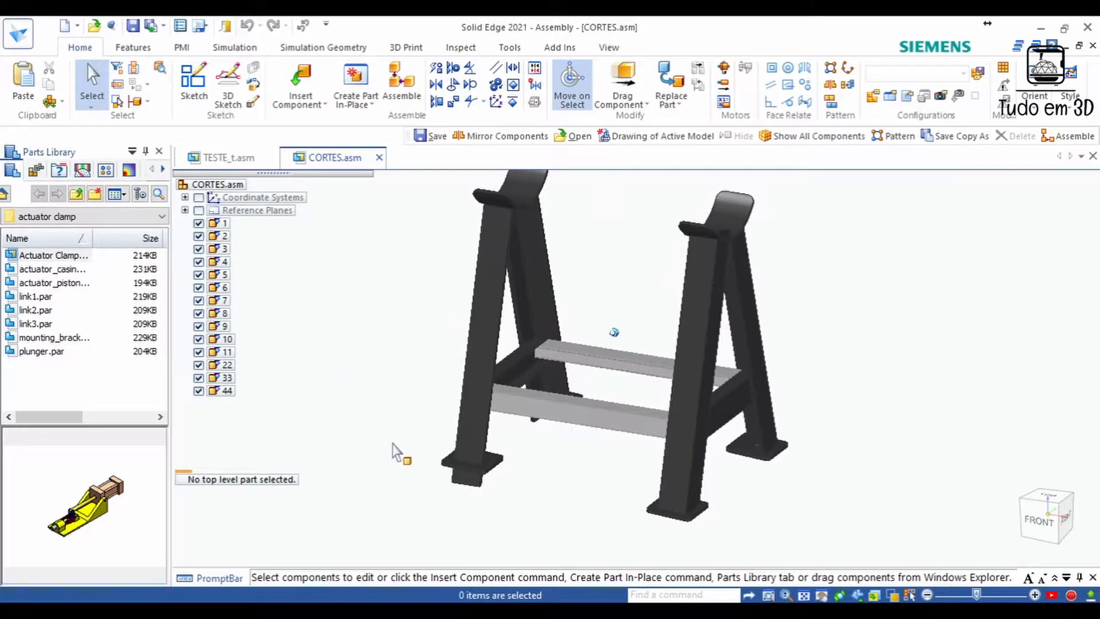
pyautogui.moveTo(691, 375)
pyautogui.mouseDown(button='middle')
pyautogui.moveTo(563, 460)
pyautogui.moveTo(584, 475)
pyautogui.moveTo(561, 423)
pyautogui.moveTo(516, 379)
pyautogui.mouseUp(button='middle')
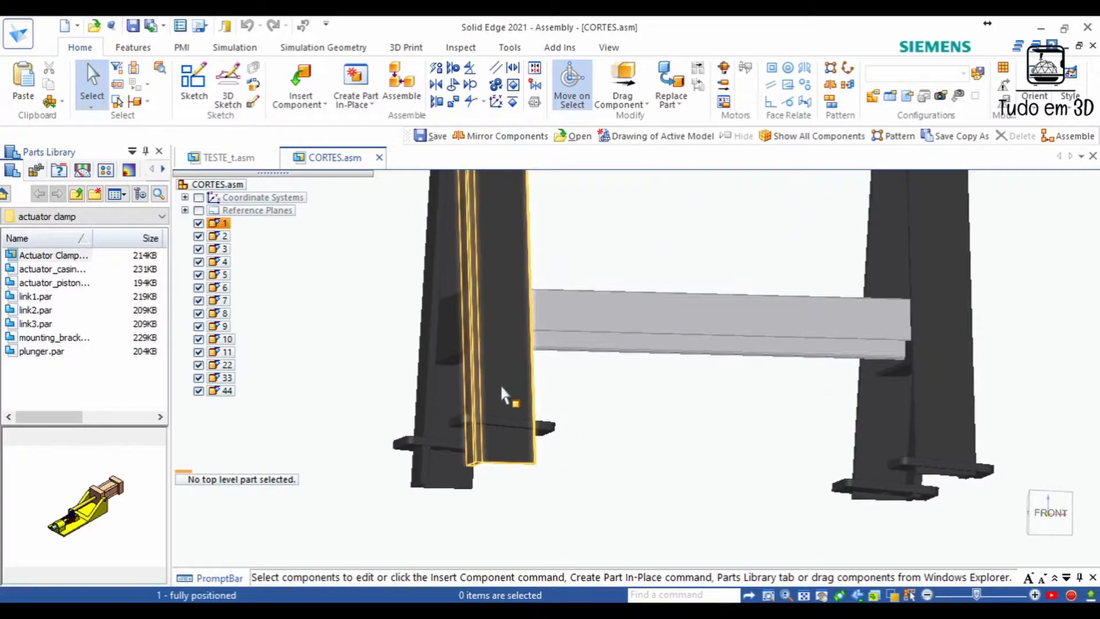
pyautogui.click(502, 385)
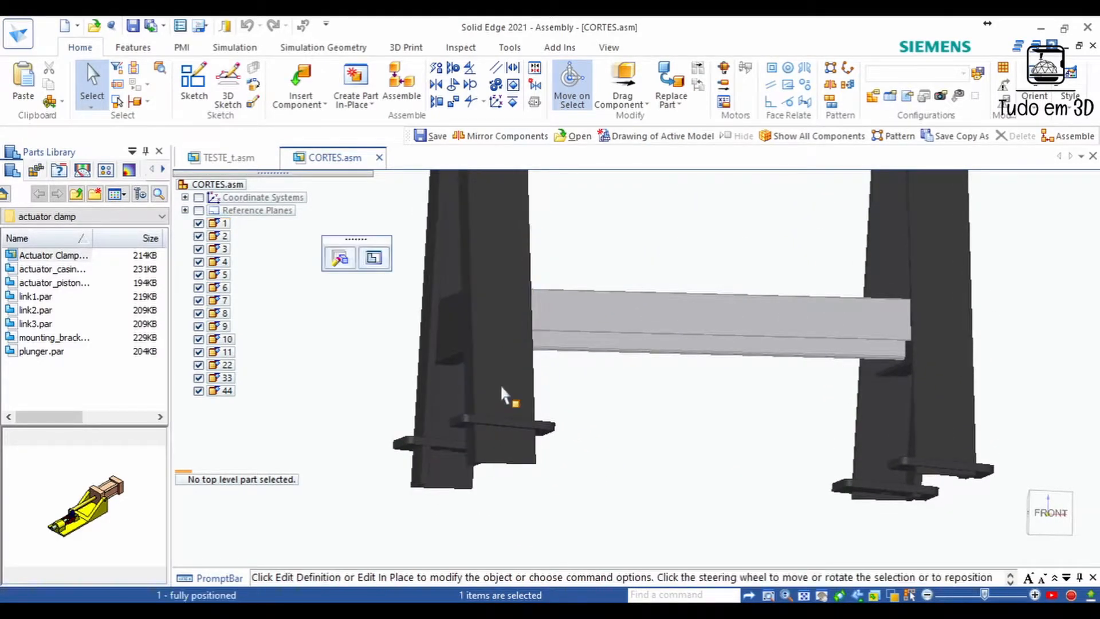
pyautogui.click(370, 262)
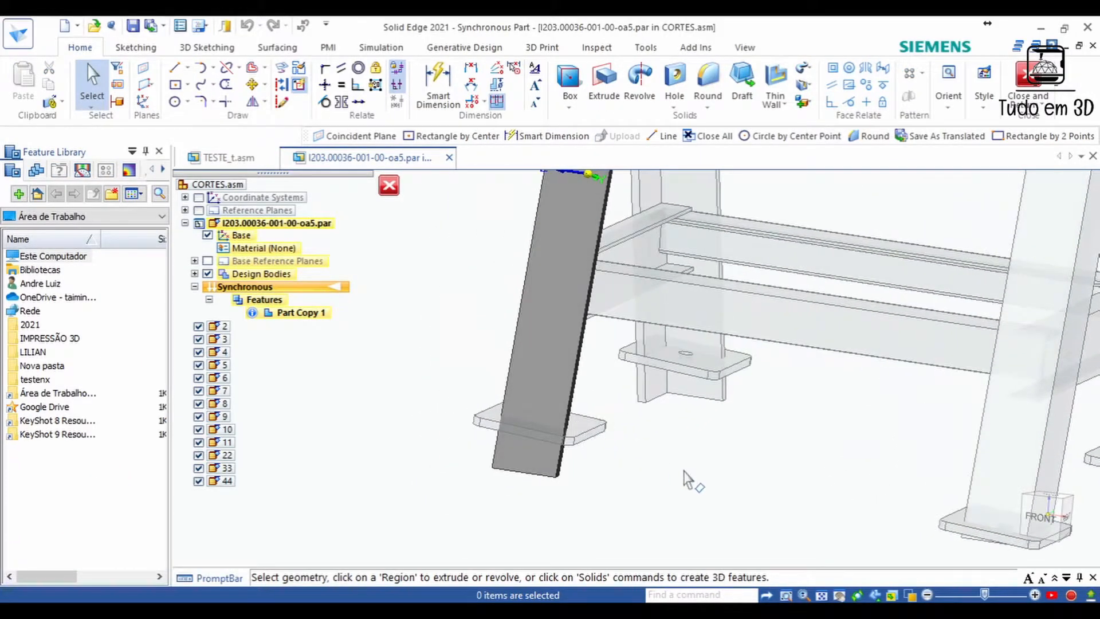
pyautogui.scroll(3, 599, 465)
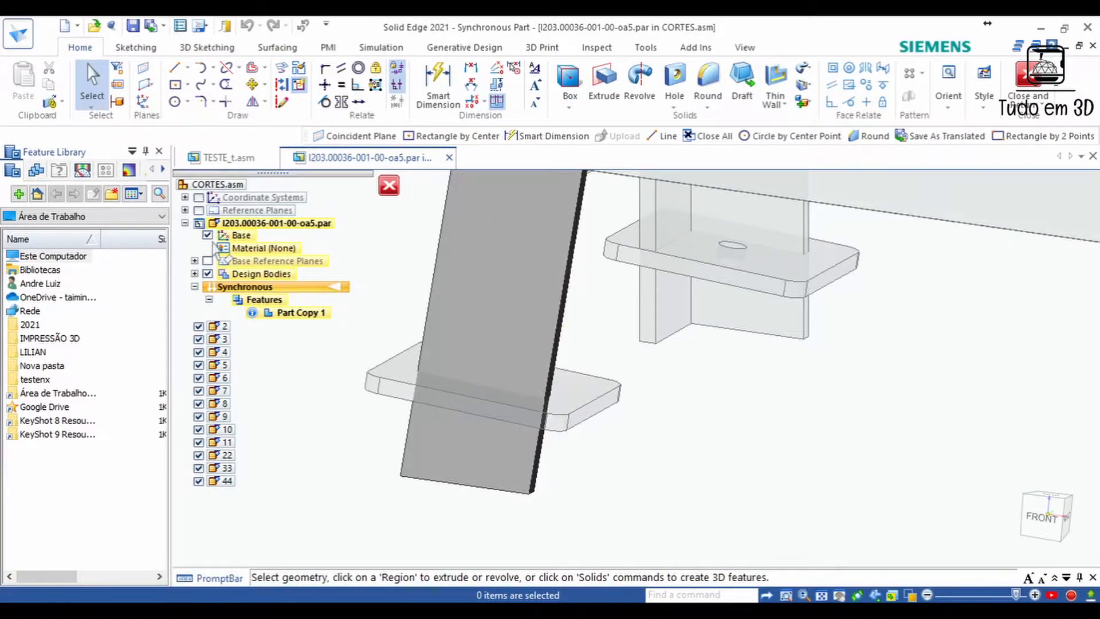
# - Make an Inter-Part Copy of the base plate's upper face into the leg part, using the Face selection option
pyautogui.click(60, 102)
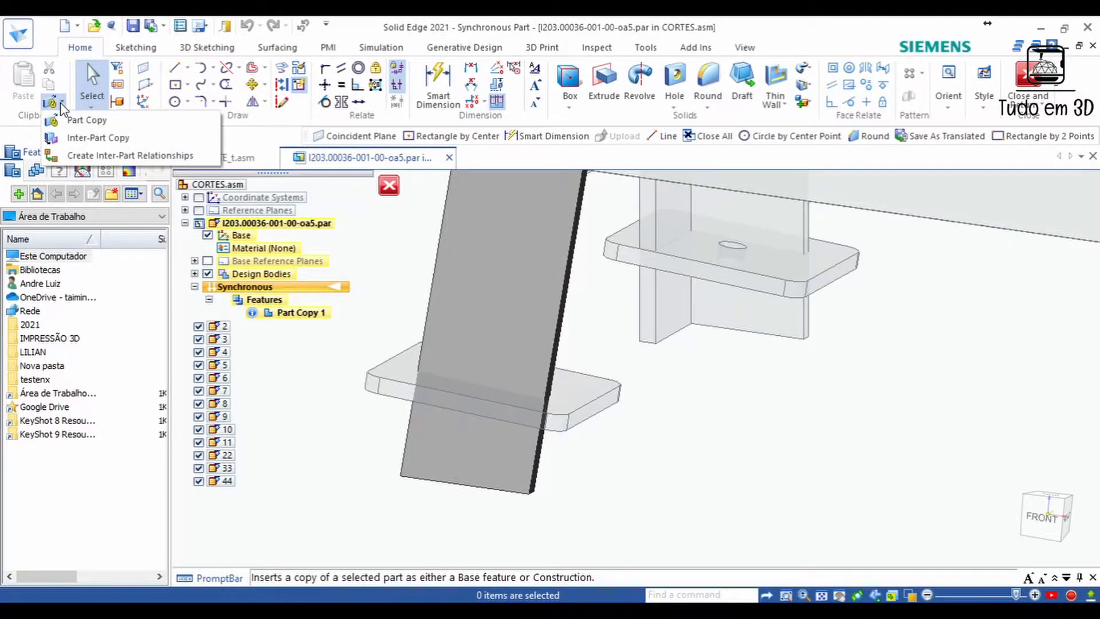
pyautogui.click(75, 139)
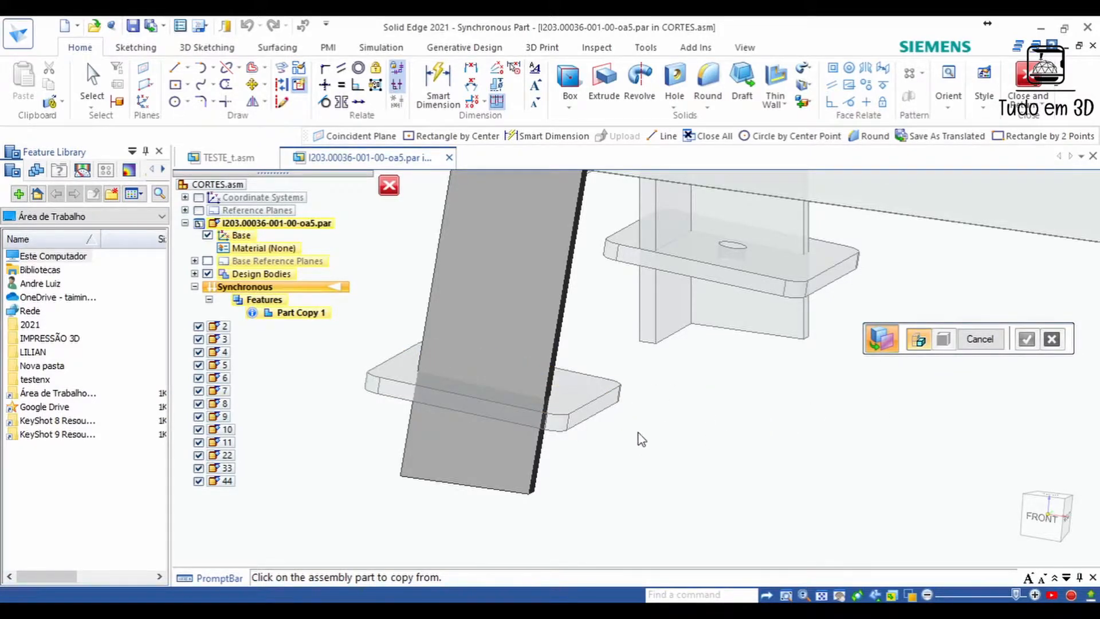
pyautogui.click(608, 406)
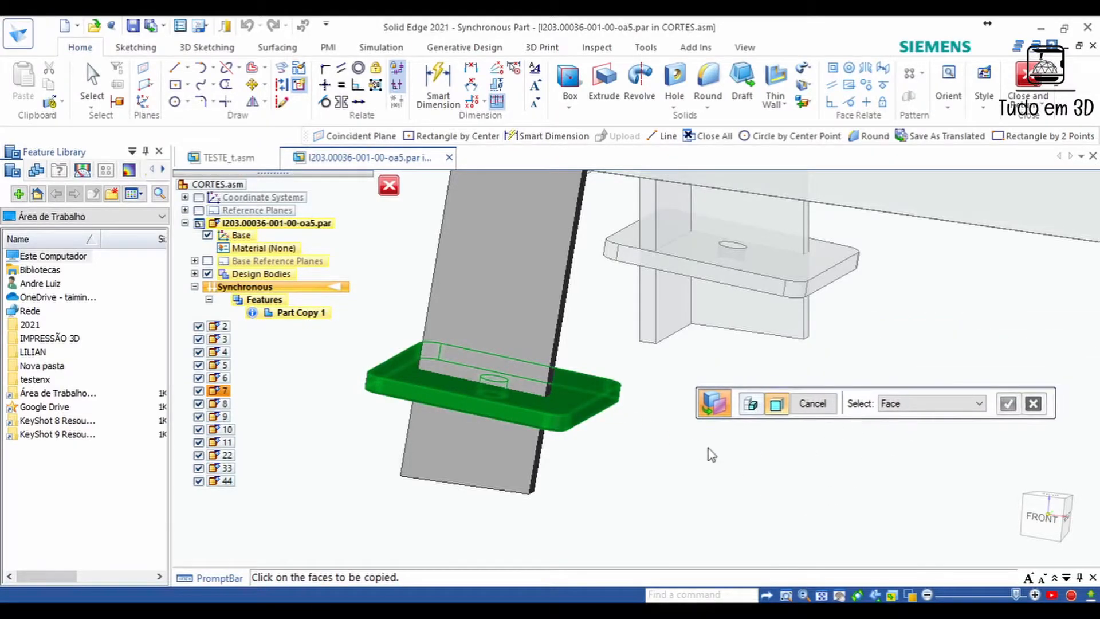
pyautogui.click(951, 405)
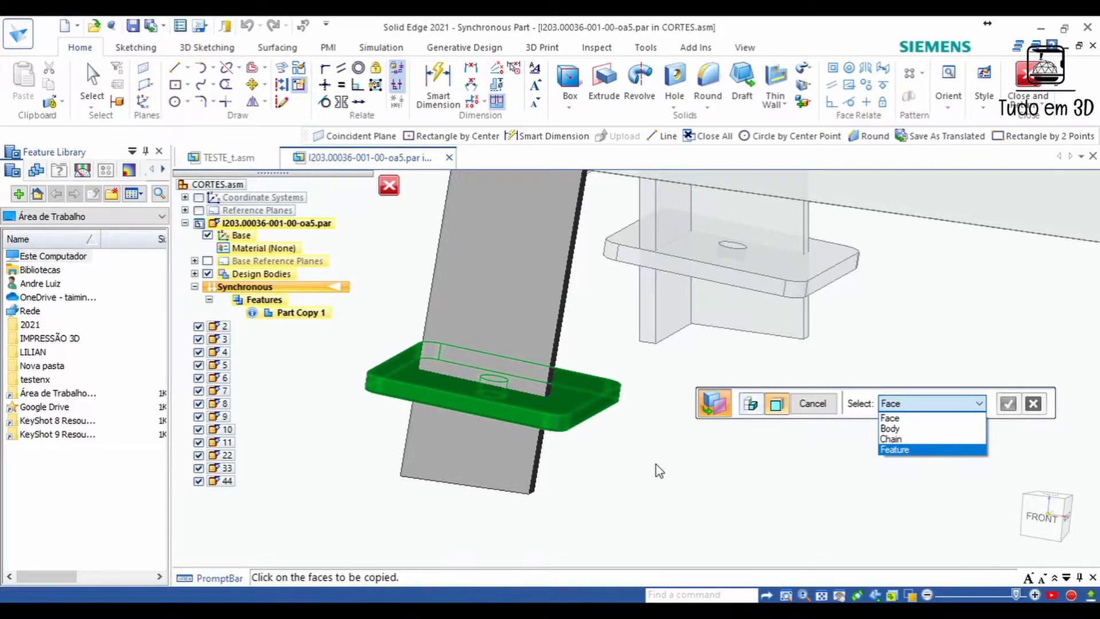
pyautogui.click(930, 419)
pyautogui.click(585, 383)
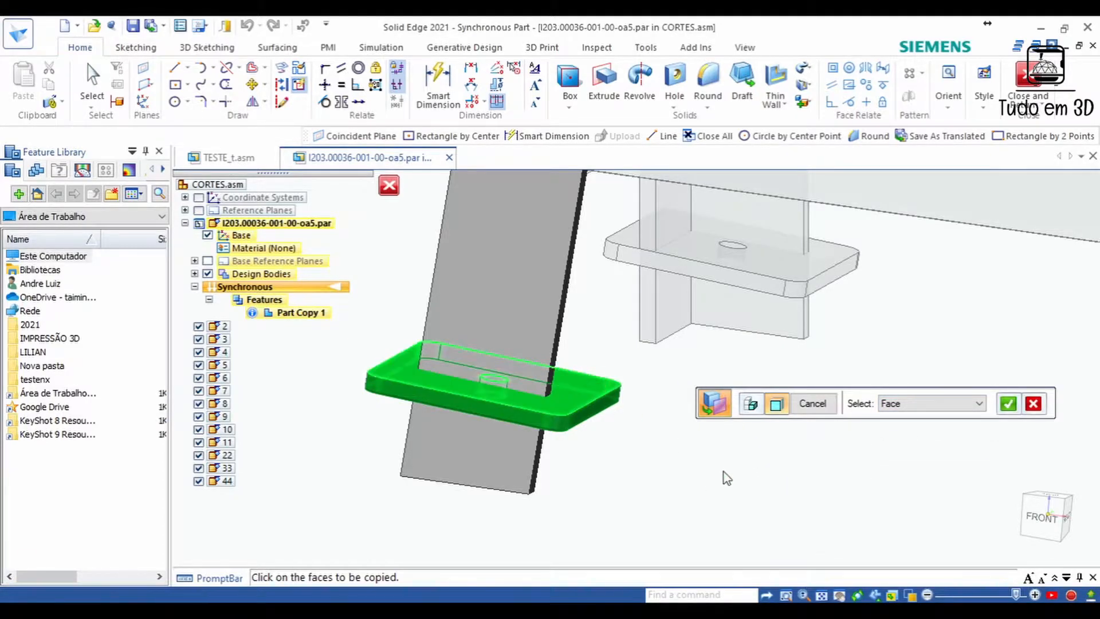
pyautogui.rightClick(721, 475)
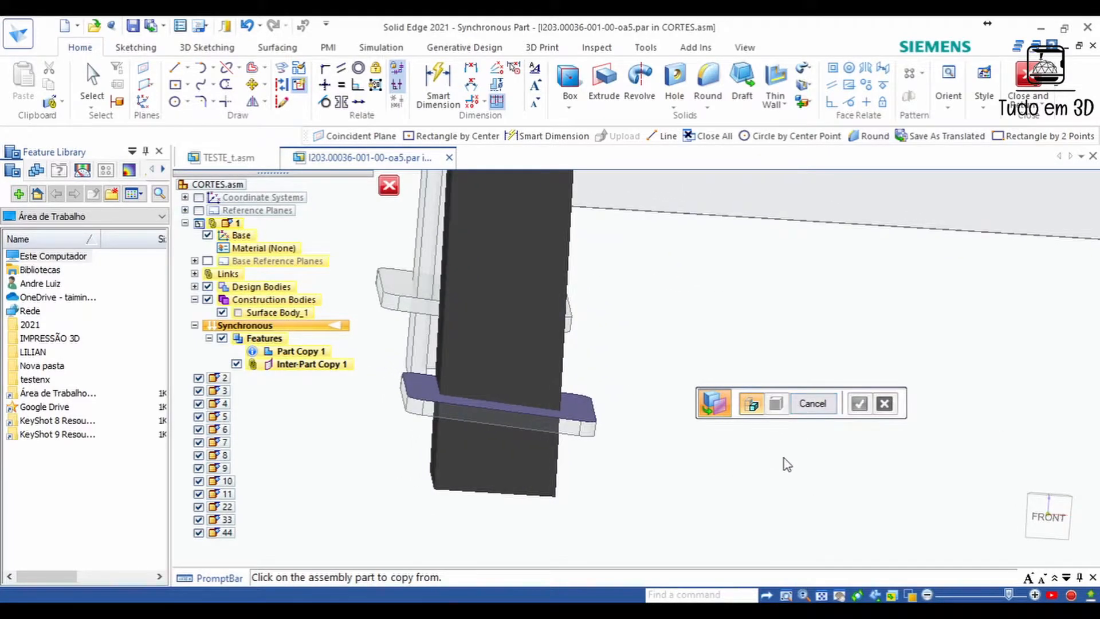
pyautogui.rightClick(802, 430)
# - Create a coincident reference plane on the copied base plate face
pyautogui.moveTo(804, 428); pyautogui.dragTo(516, 397, button='middle')
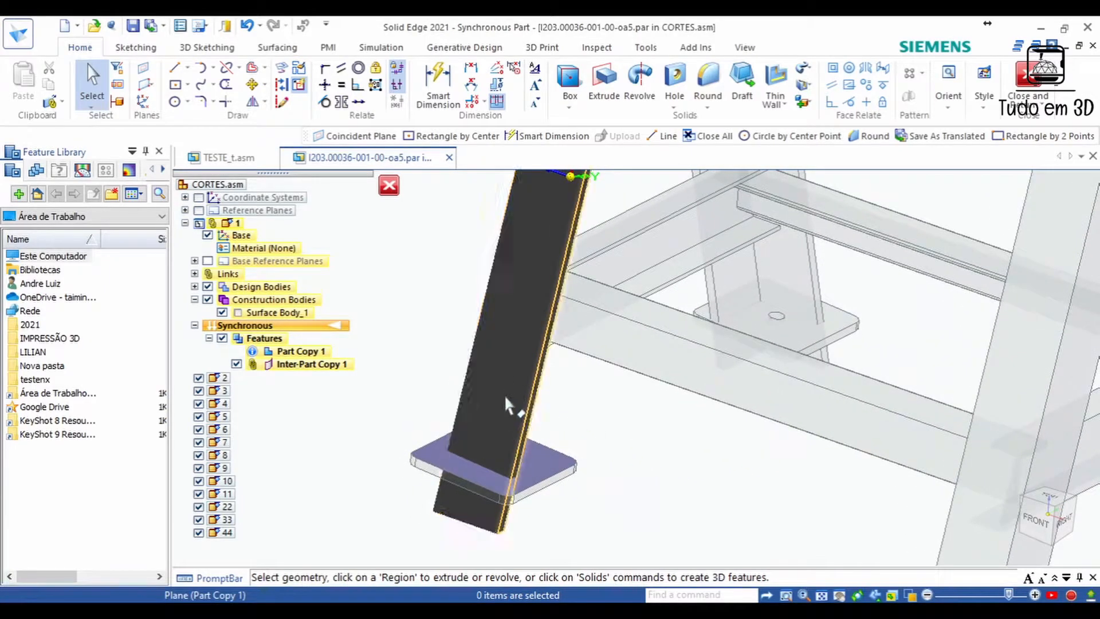
pyautogui.moveTo(611, 475); pyautogui.dragTo(659, 482, button='middle')
pyautogui.scroll(4, 659, 482)
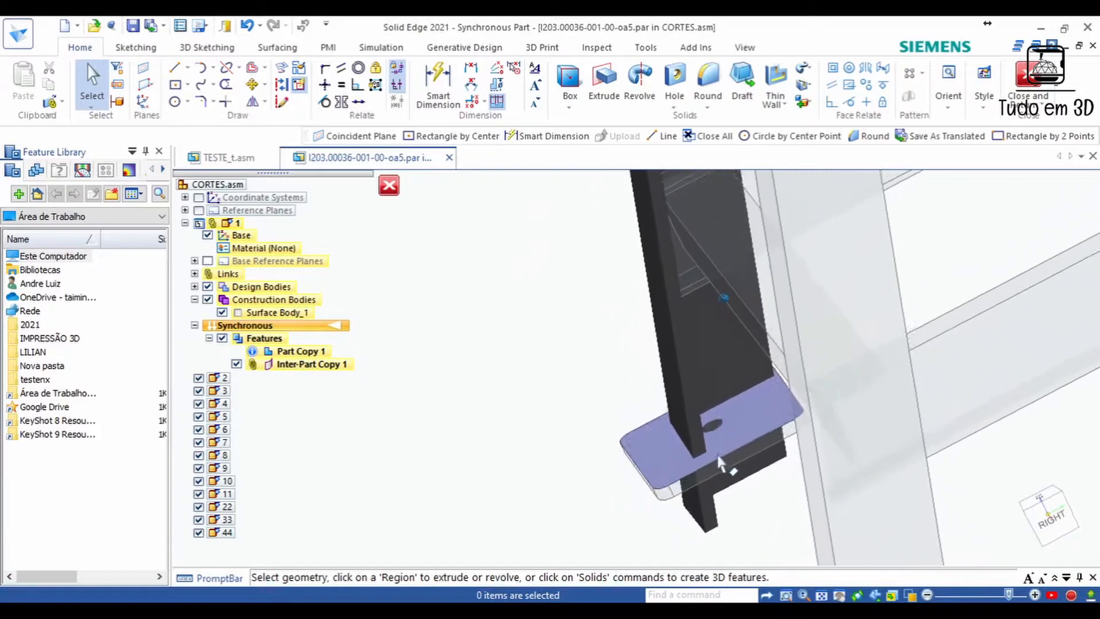
pyautogui.moveTo(743, 383); pyautogui.dragTo(560, 435, button='middle')
pyautogui.scroll(-1, 575, 420)
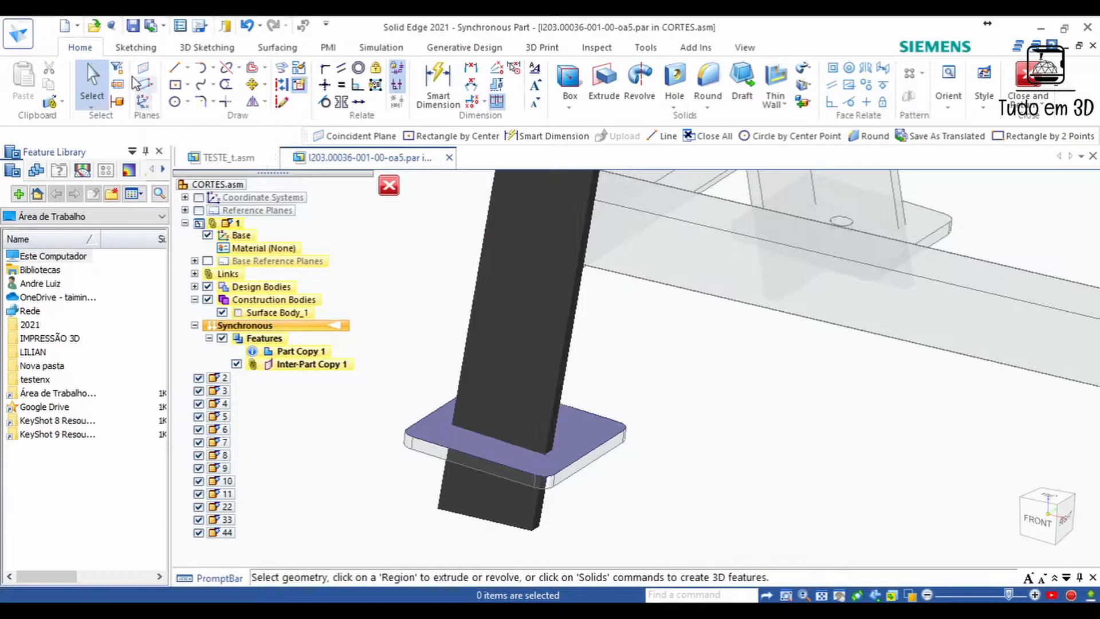
pyautogui.click(147, 69)
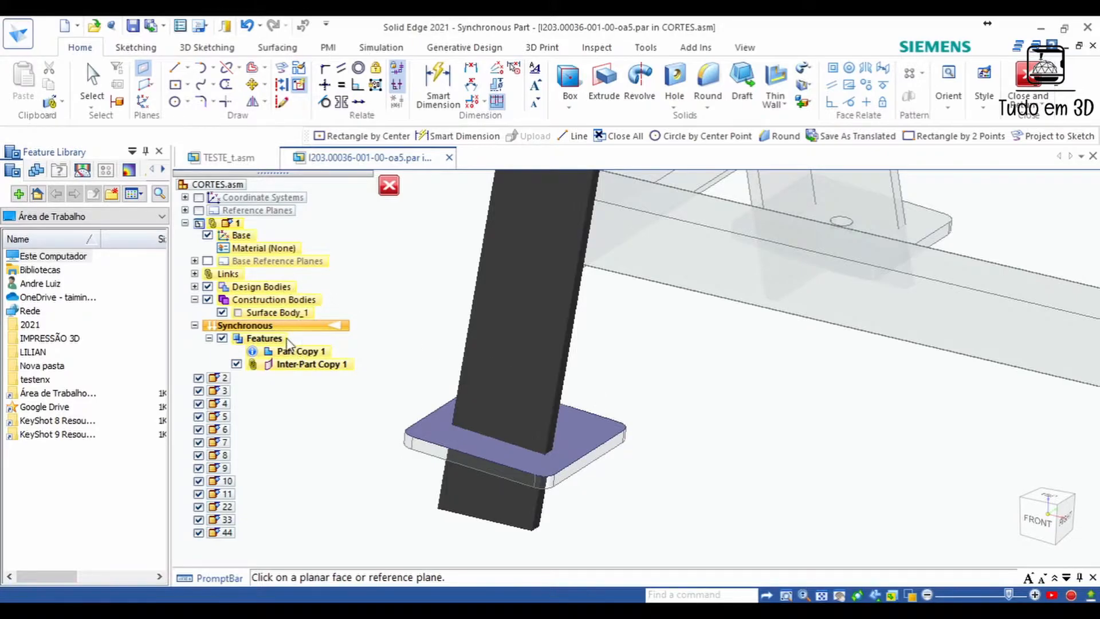
pyautogui.moveTo(792, 459); pyautogui.dragTo(785, 437, button='middle')
pyautogui.click(599, 437)
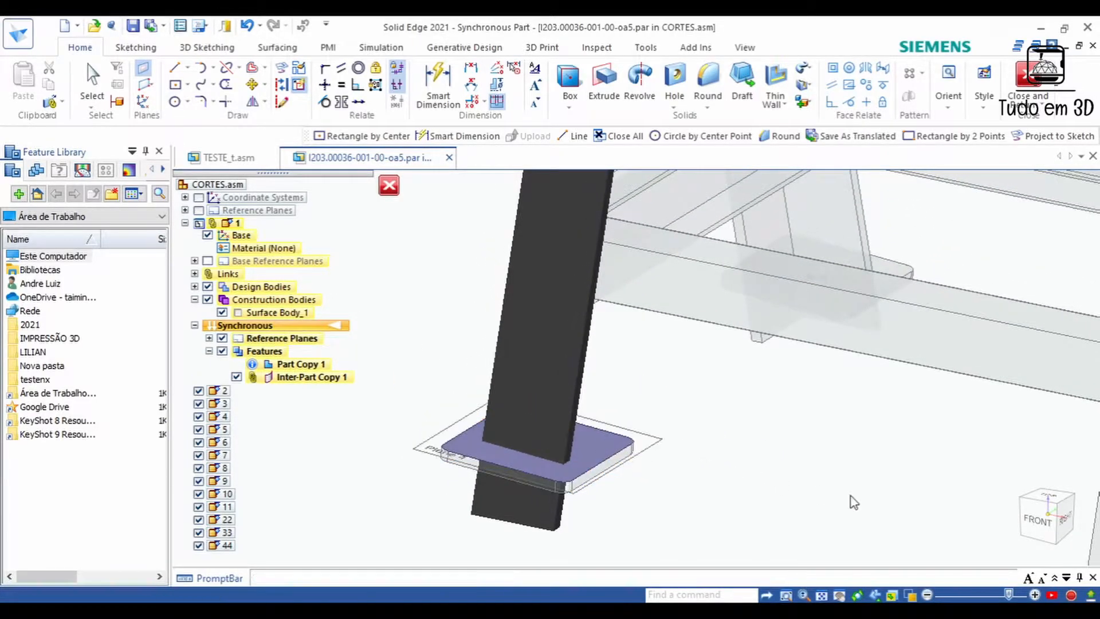
pyautogui.scroll(-1, 856, 502)
pyautogui.press('Escape')
# - Subtract the leg's end below the base plate face, using the coincident plane as the tool with the cut direction pointing down
pyautogui.moveTo(811, 522); pyautogui.dragTo(791, 474, button='middle')
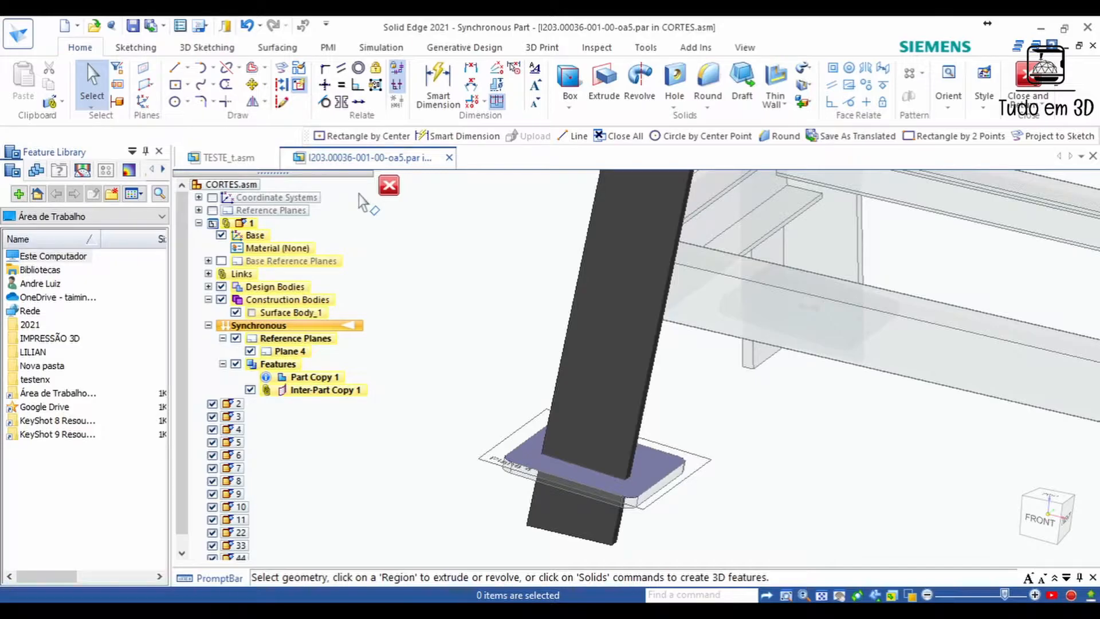
pyautogui.moveTo(401, 232); pyautogui.dragTo(439, 255, button='middle')
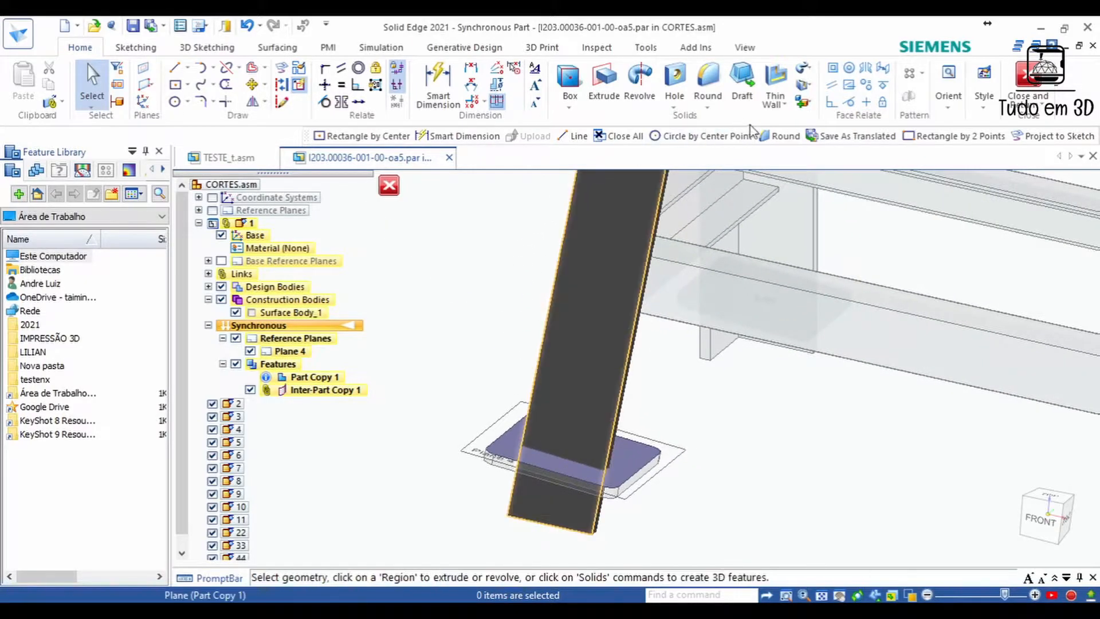
pyautogui.click(806, 104)
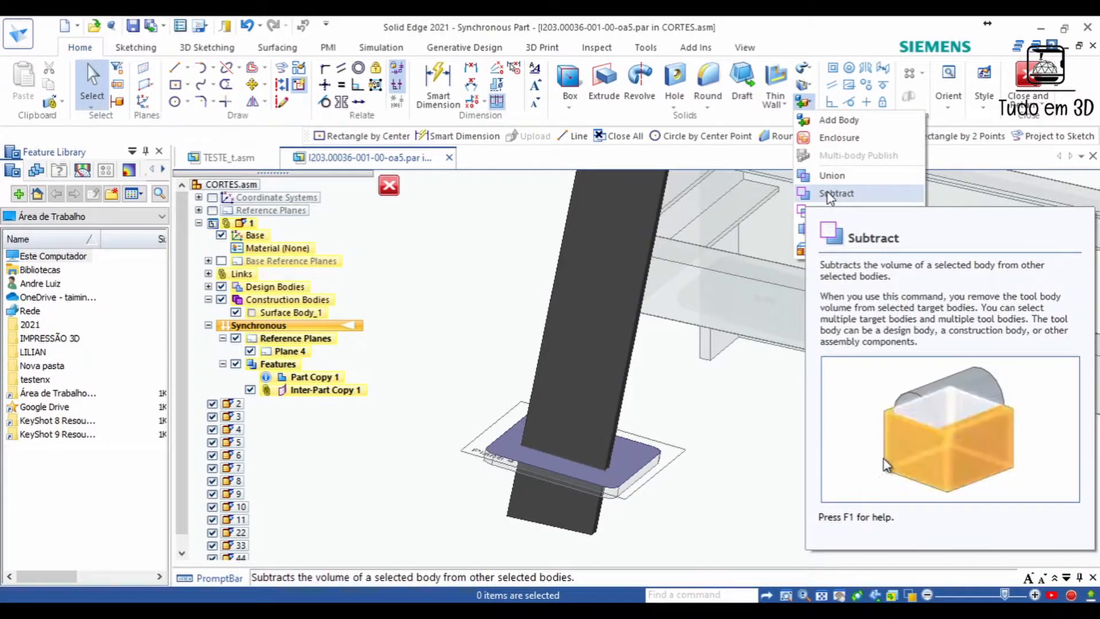
pyautogui.click(829, 195)
pyautogui.moveTo(797, 448); pyautogui.dragTo(728, 430, button='middle')
pyautogui.click(565, 380)
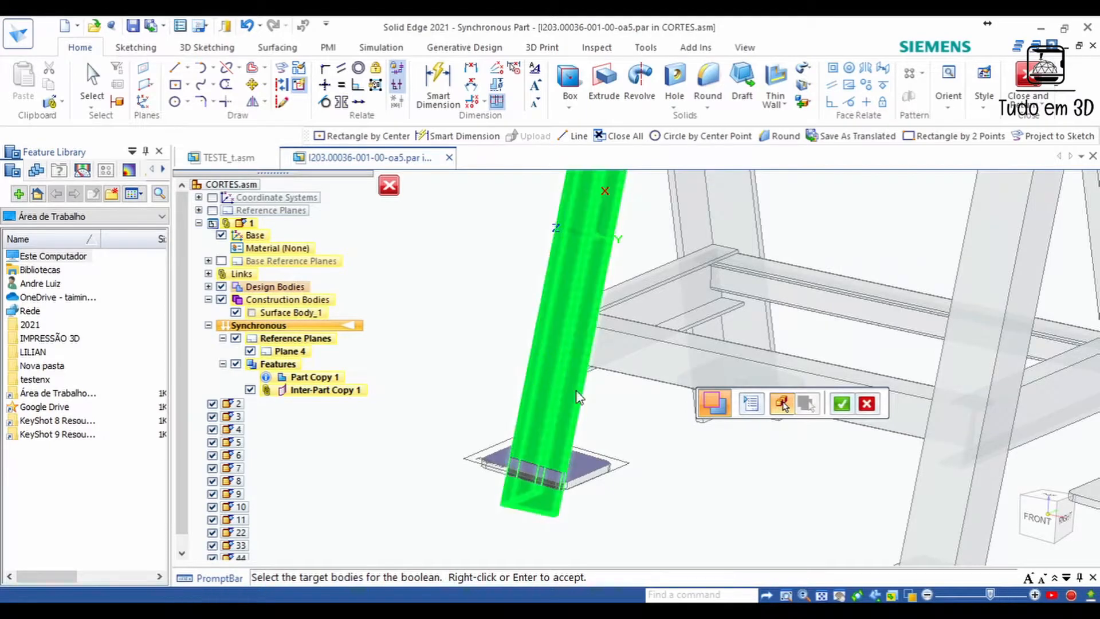
pyautogui.rightClick(724, 494)
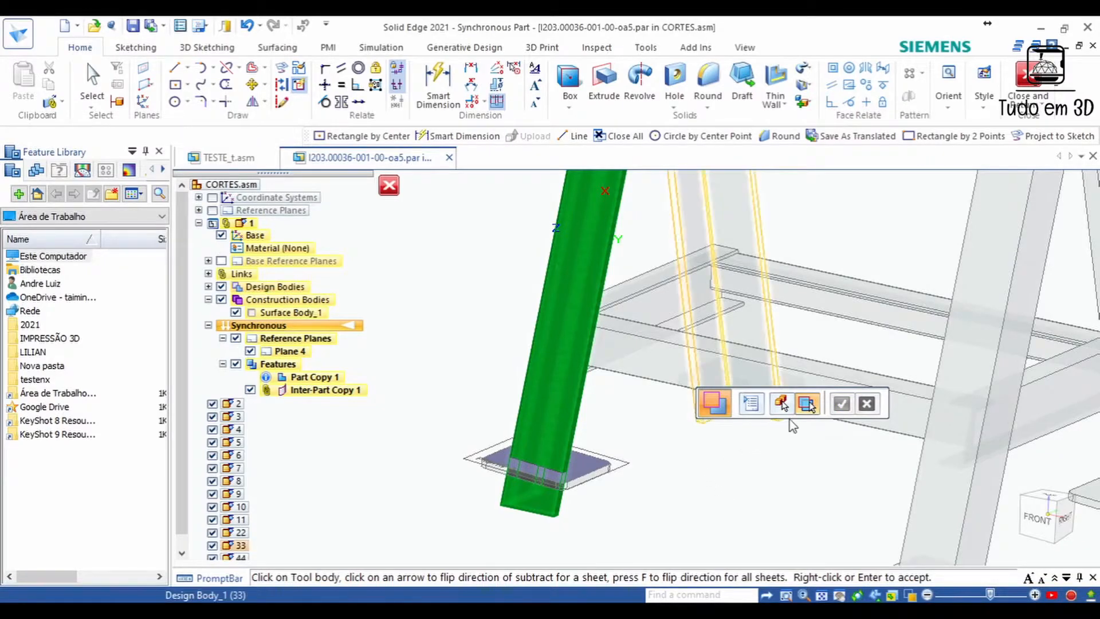
pyautogui.click(631, 464)
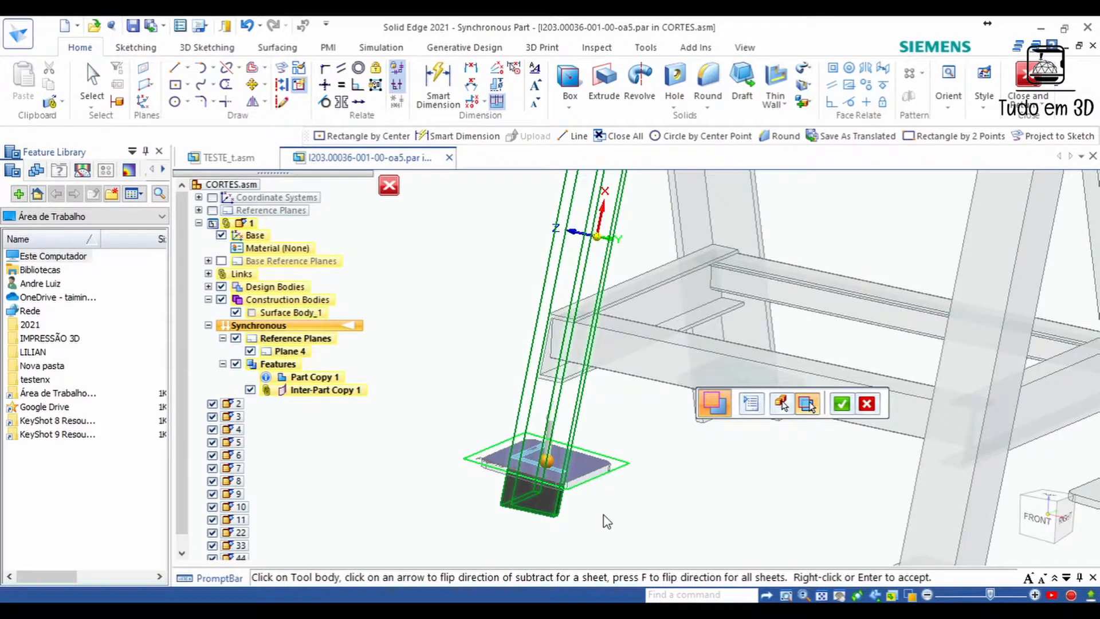
pyautogui.click(548, 437)
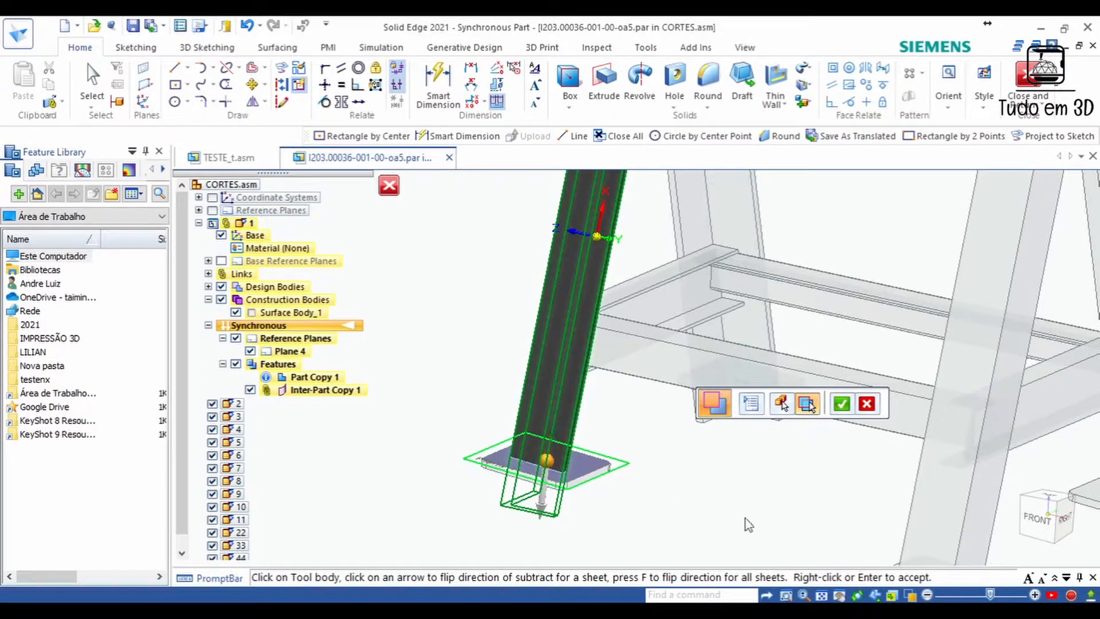
pyautogui.moveTo(745, 520)
pyautogui.mouseDown(button='middle')
pyautogui.moveTo(717, 491)
pyautogui.moveTo(675, 521)
pyautogui.moveTo(758, 513)
pyautogui.moveTo(732, 519)
pyautogui.moveTo(650, 451)
pyautogui.moveTo(685, 456)
pyautogui.moveTo(635, 440)
pyautogui.mouseUp(button='middle')
pyautogui.rightClick(721, 494)
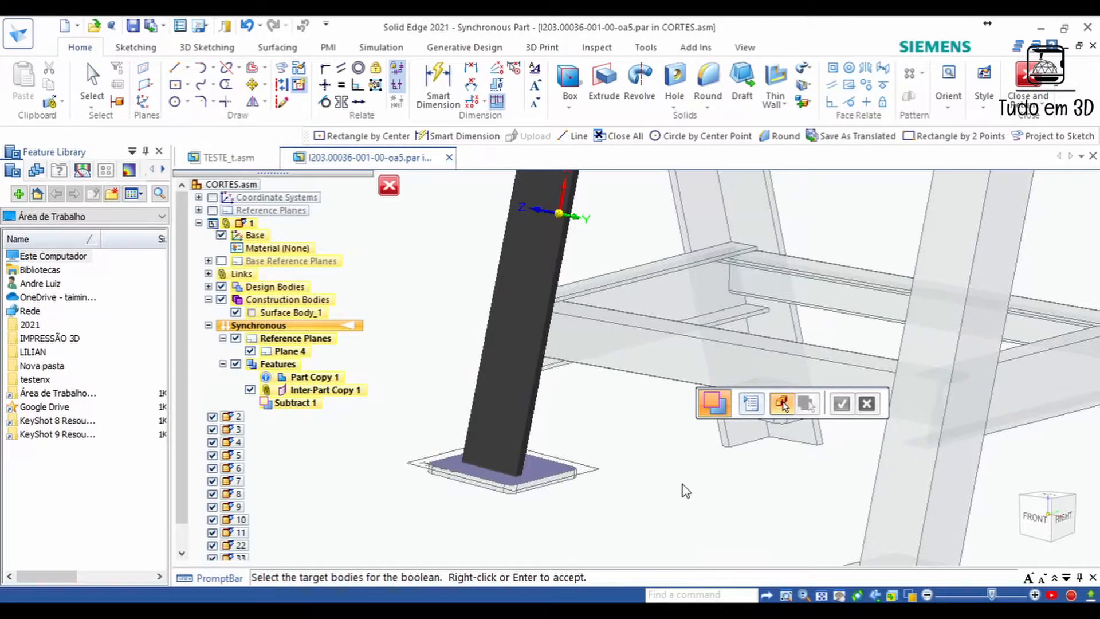
pyautogui.click(94, 80)
# - Move the coincident reference plane upward, away from the base plate
pyautogui.moveTo(637, 480); pyautogui.dragTo(748, 484, button='middle')
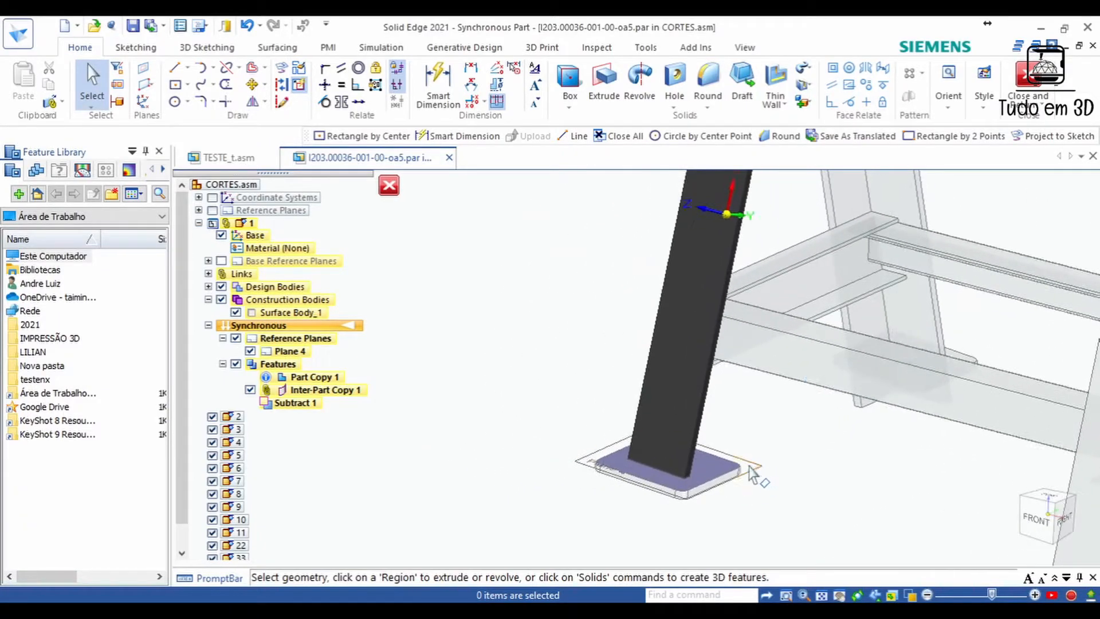
pyautogui.click(771, 468)
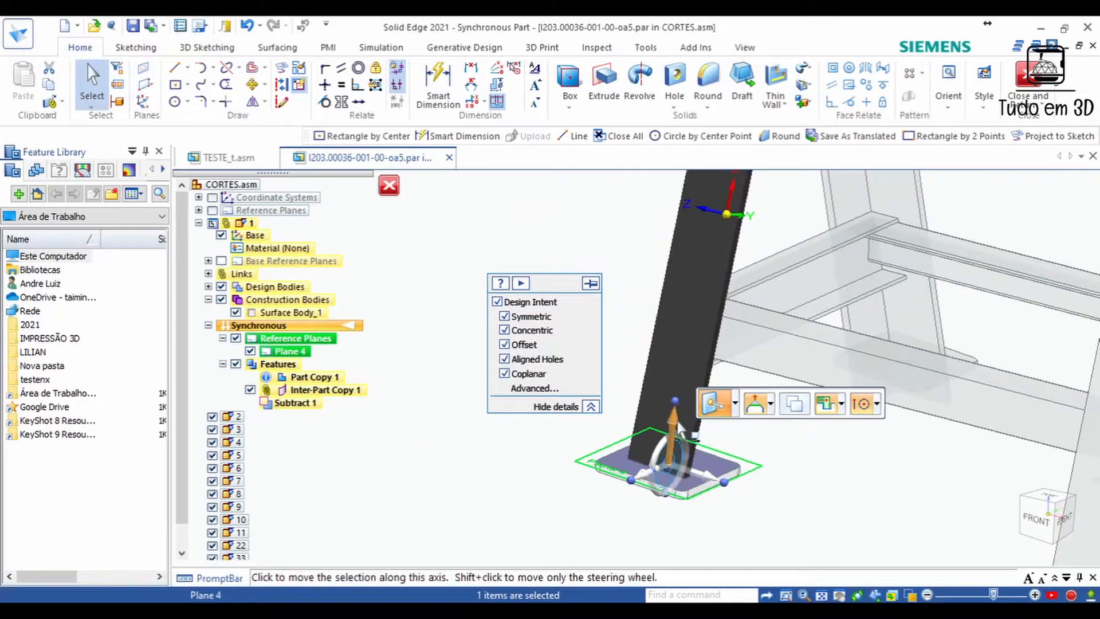
pyautogui.click(665, 436)
pyautogui.click(666, 403)
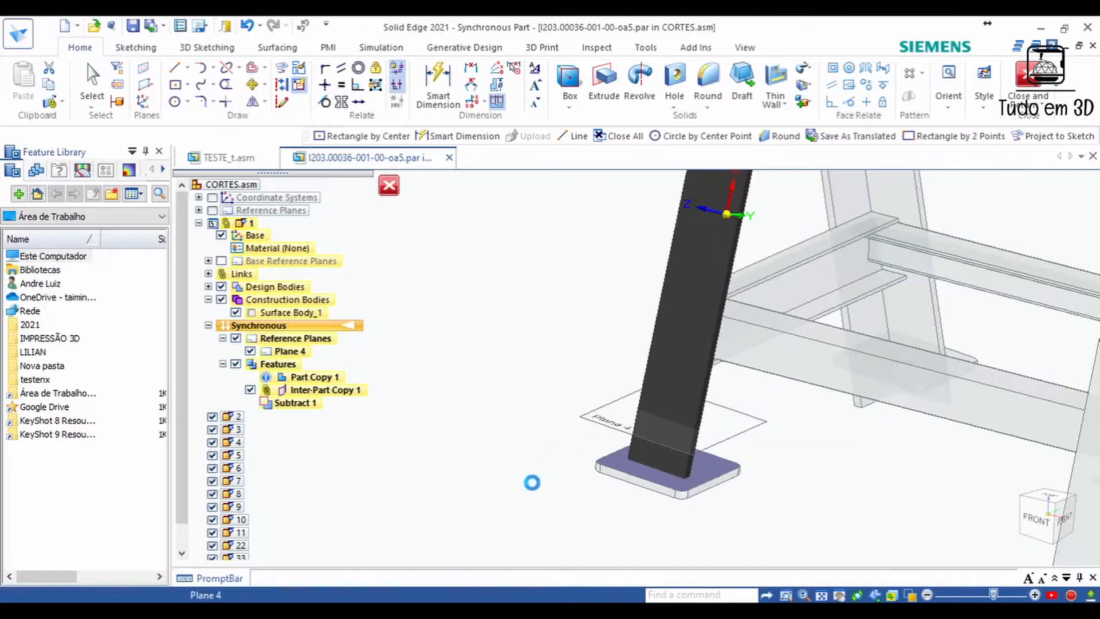
pyautogui.moveTo(690, 537); pyautogui.dragTo(413, 453, button='middle')
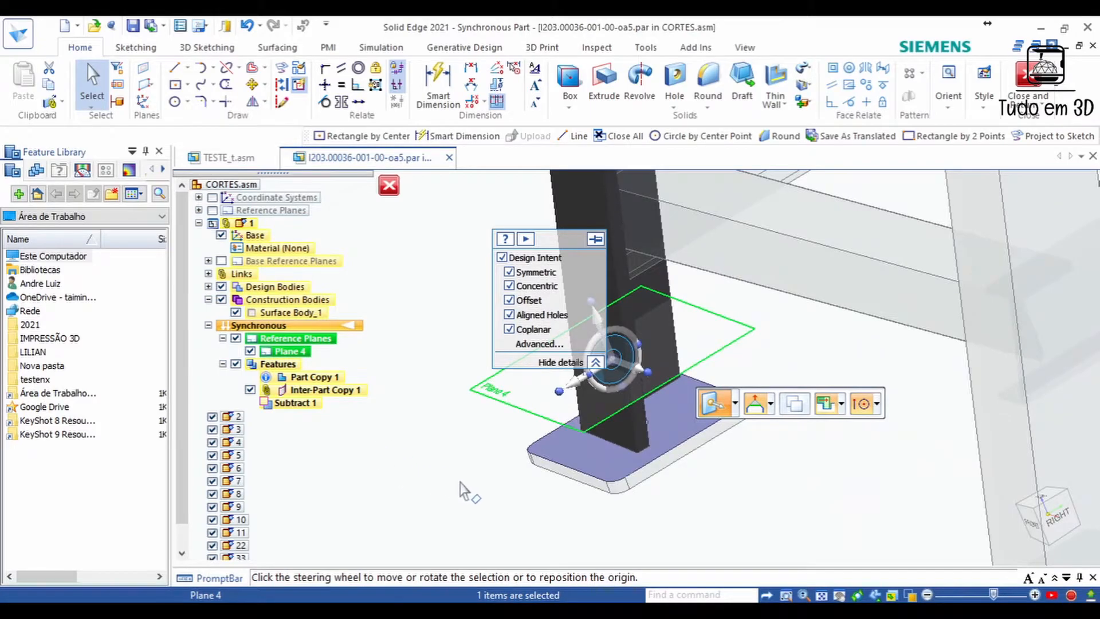
pyautogui.moveTo(482, 473); pyautogui.dragTo(554, 469, button='middle')
# - Try to move the leg's cut lower end face about 54 mm upward from the base plate
pyautogui.click(556, 470)
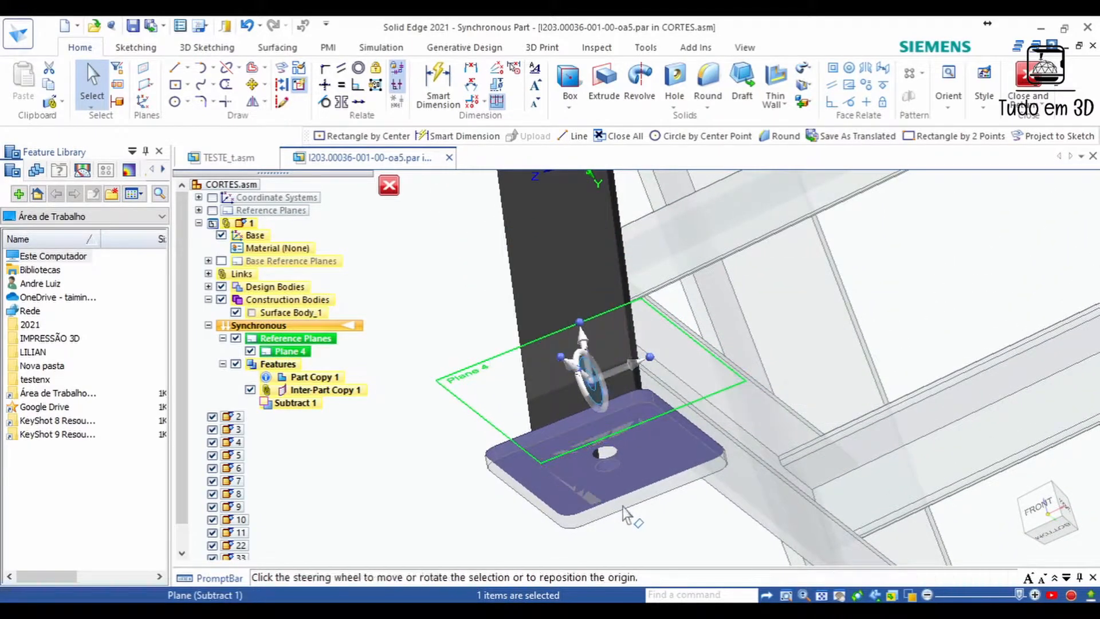
pyautogui.moveTo(627, 508); pyautogui.dragTo(575, 509, button='middle')
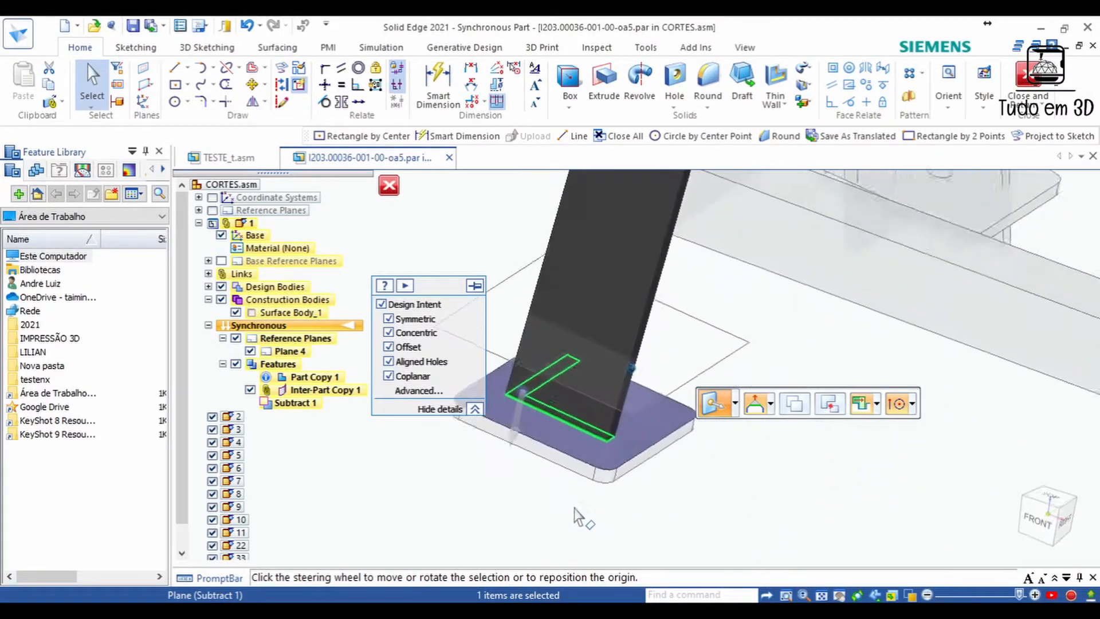
pyautogui.click(520, 435)
pyautogui.moveTo(514, 369); pyautogui.dragTo(529, 373, button='middle')
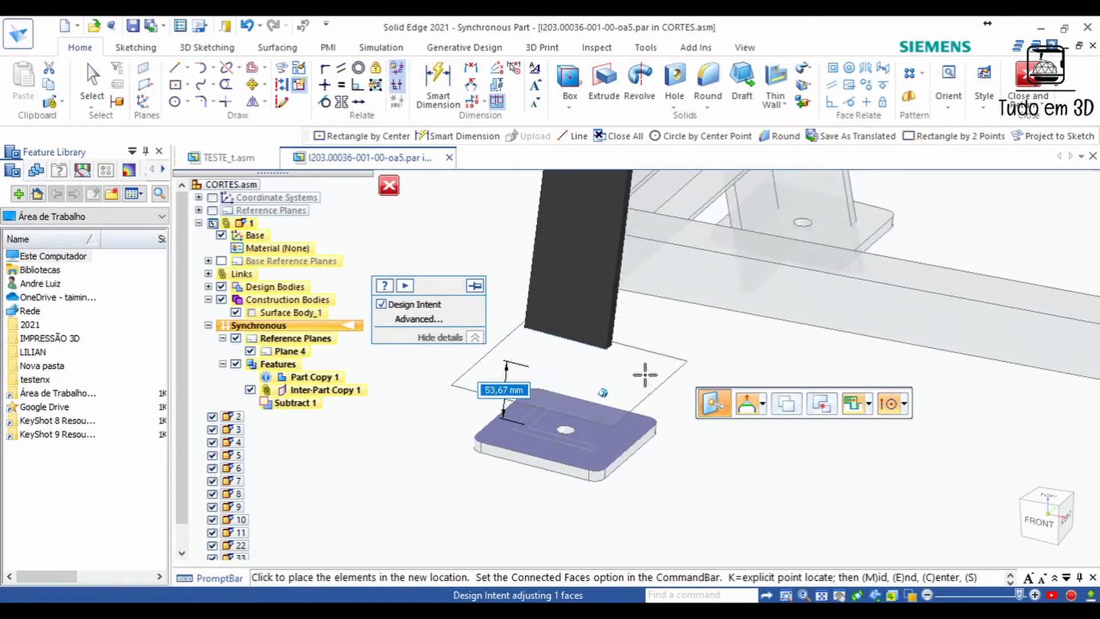
pyautogui.click(647, 380)
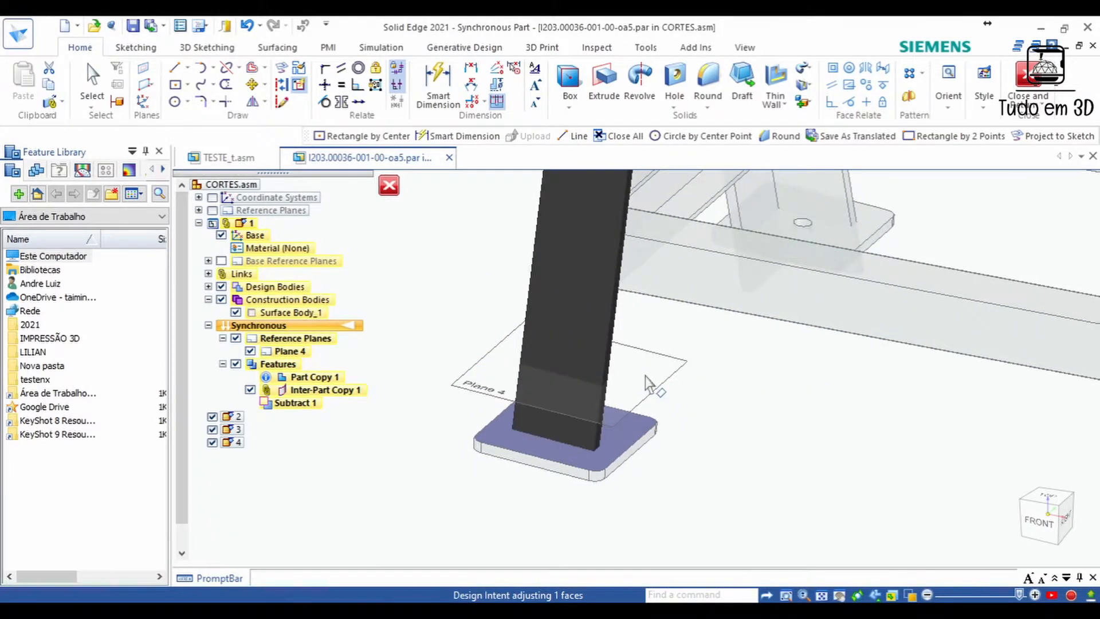
pyautogui.click(795, 465)
# - Undo the reference plane move and the subtraction on the leg
pyautogui.moveTo(760, 445); pyautogui.dragTo(757, 387, button='middle')
pyautogui.hotkey('ctrl', 'z')
pyautogui.moveTo(709, 477); pyautogui.dragTo(823, 408, button='middle')
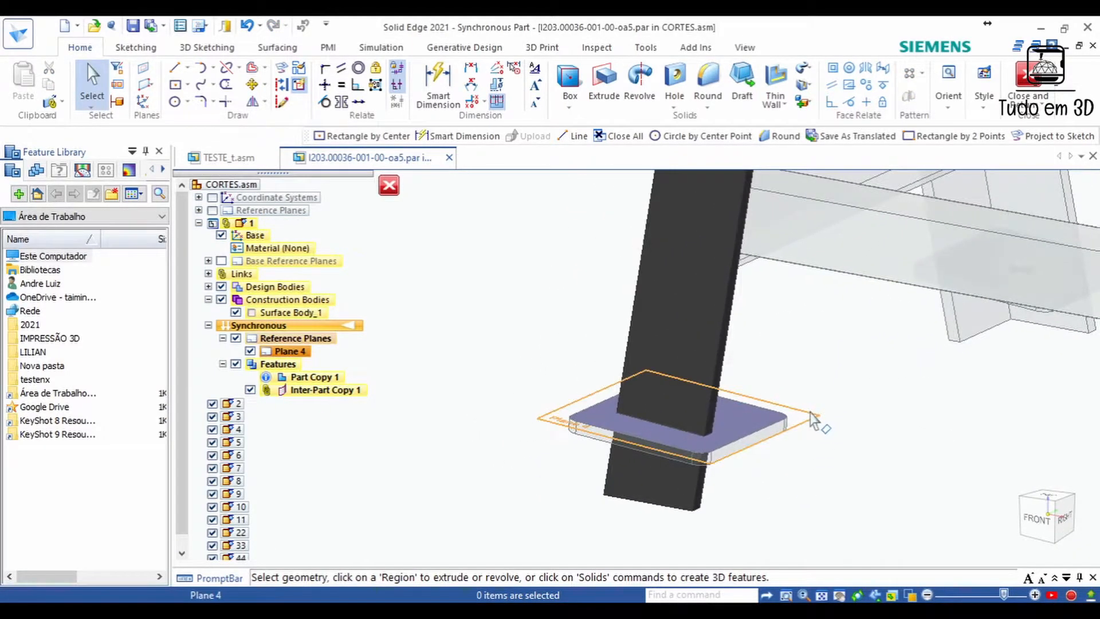
# - Switch the leg part from synchronous to the ordered modeling environment
pyautogui.moveTo(764, 517); pyautogui.dragTo(420, 371, button='middle')
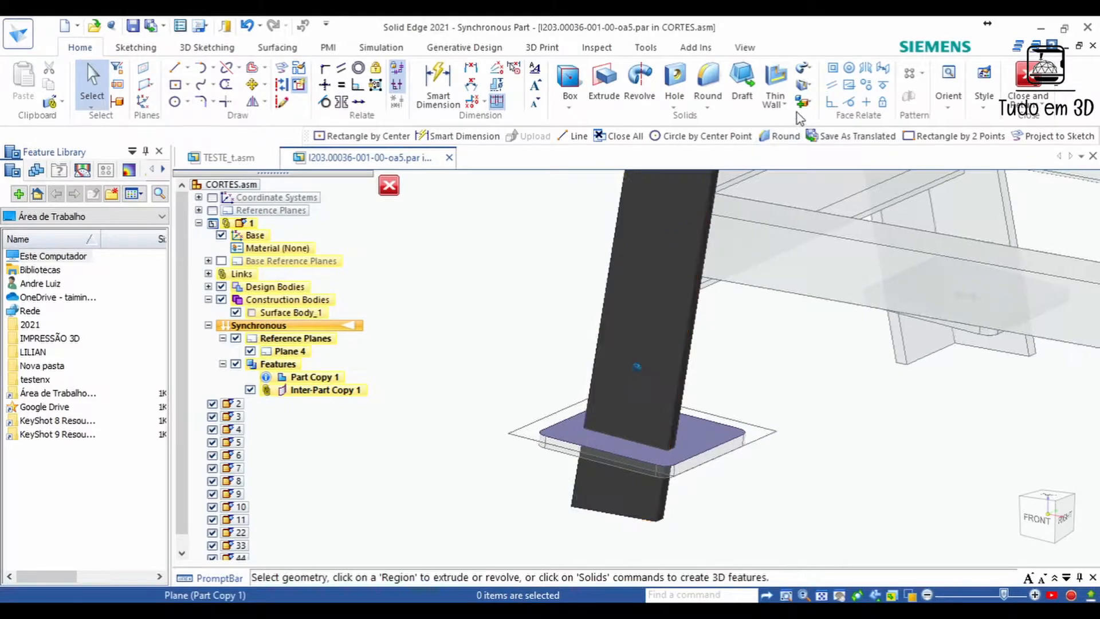
pyautogui.rightClick(520, 307)
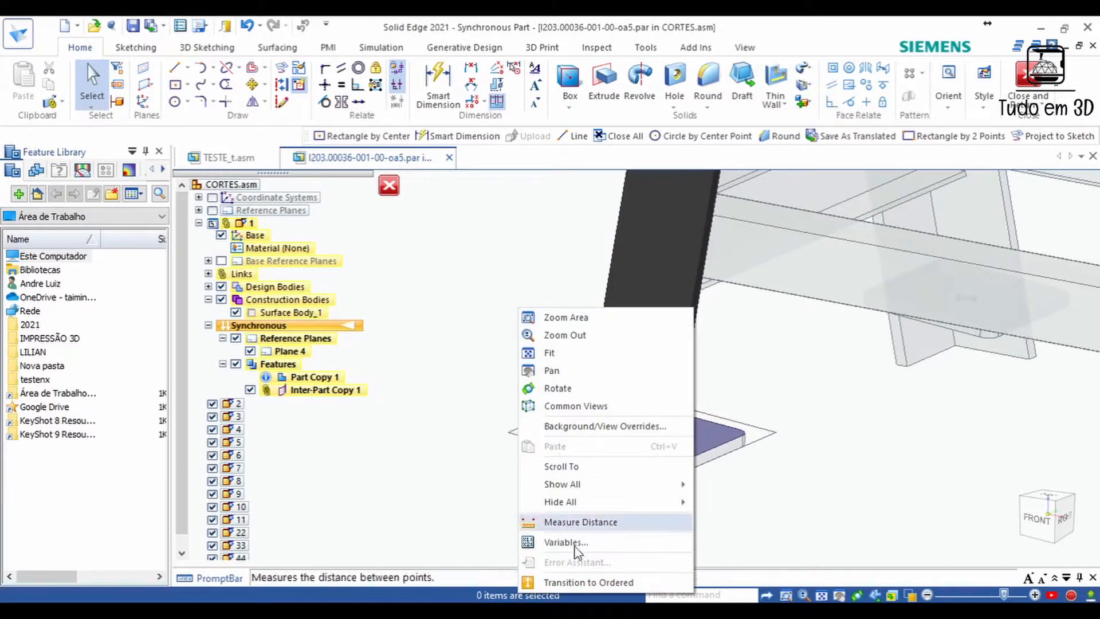
pyautogui.click(575, 582)
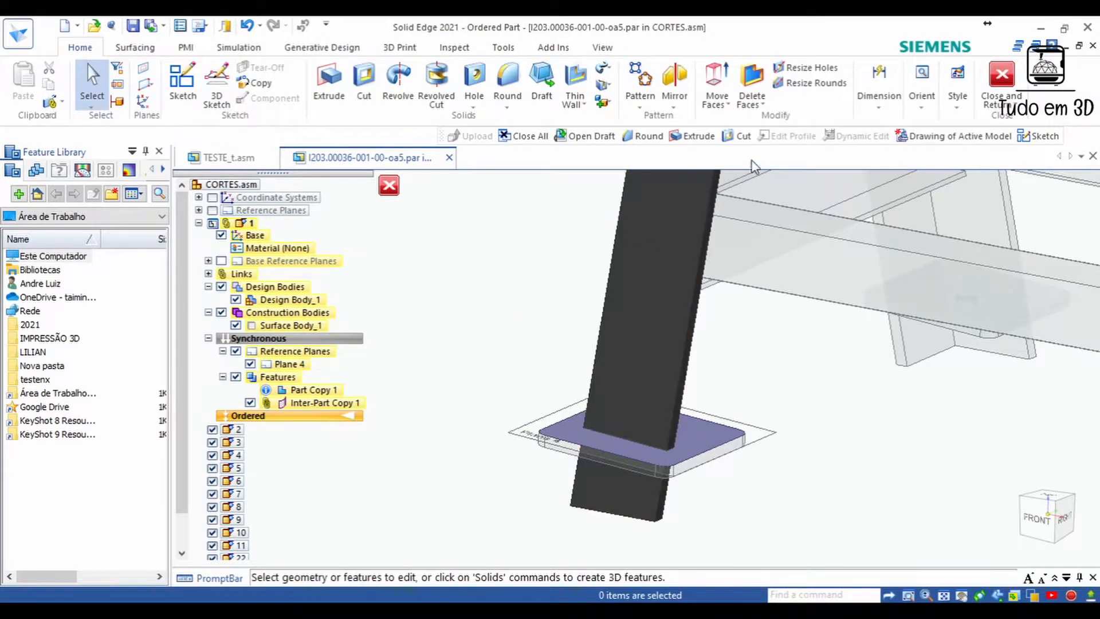
# - Subtract the leg's end below the base plate face as an ordered feature, using Plane 4 as the tool with the cut direction pointing down
pyautogui.click(602, 102)
pyautogui.click(630, 194)
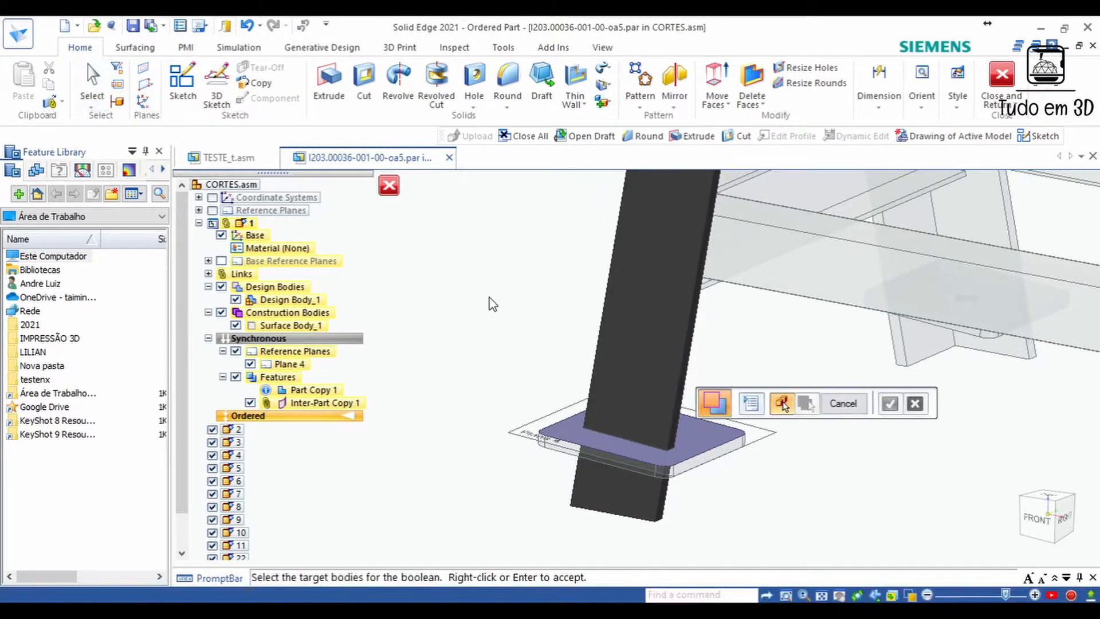
pyautogui.click(662, 319)
pyautogui.rightClick(494, 320)
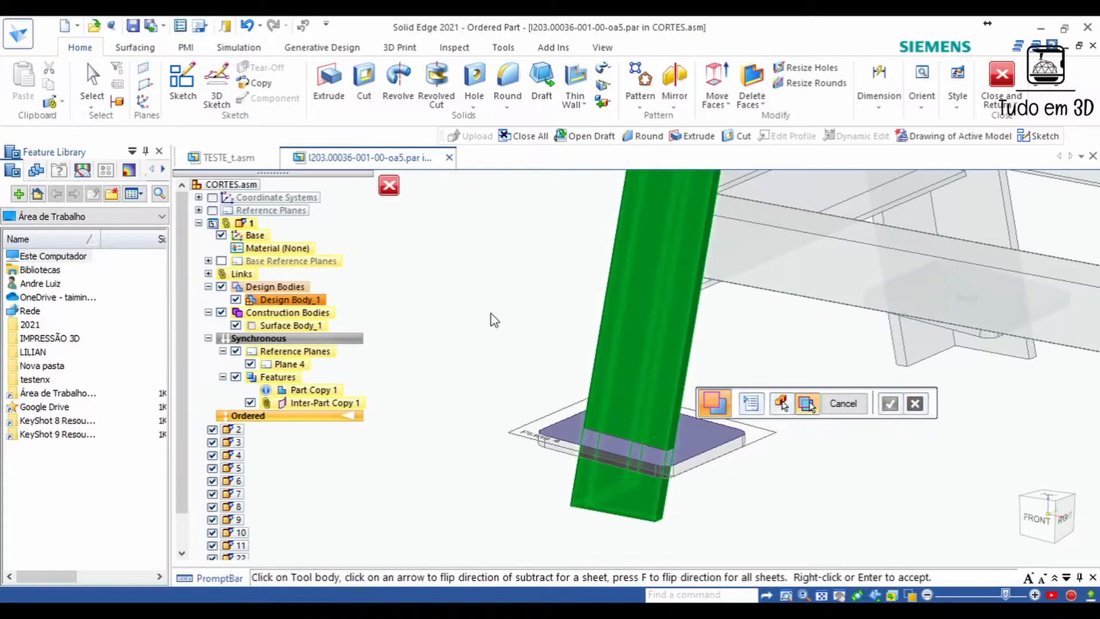
pyautogui.click(536, 431)
pyautogui.click(648, 401)
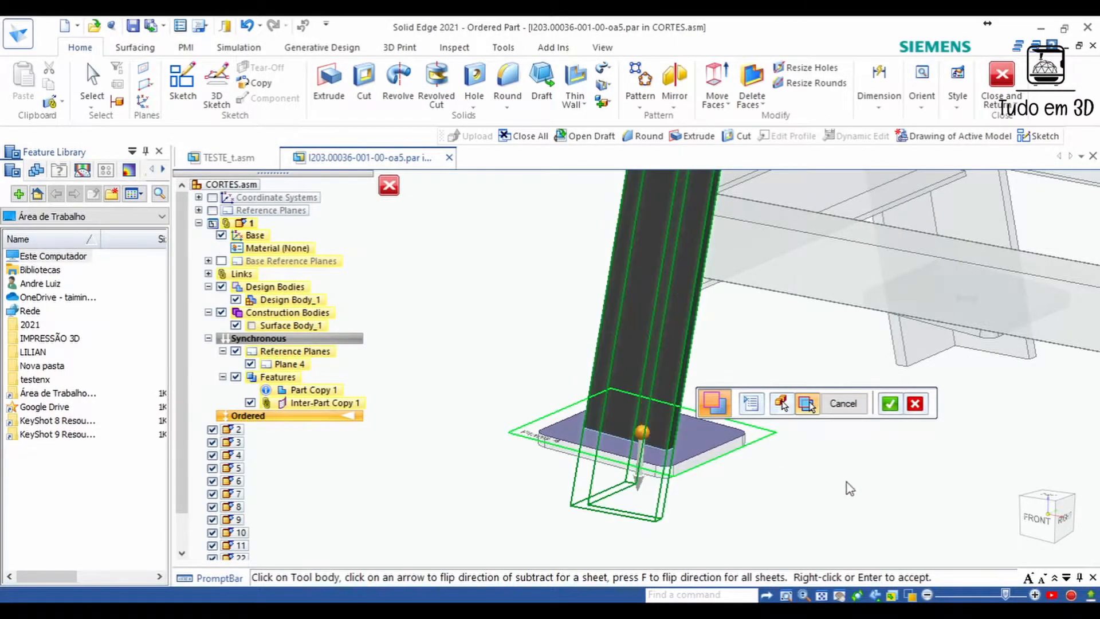
pyautogui.rightClick(851, 490)
pyautogui.rightClick(851, 489)
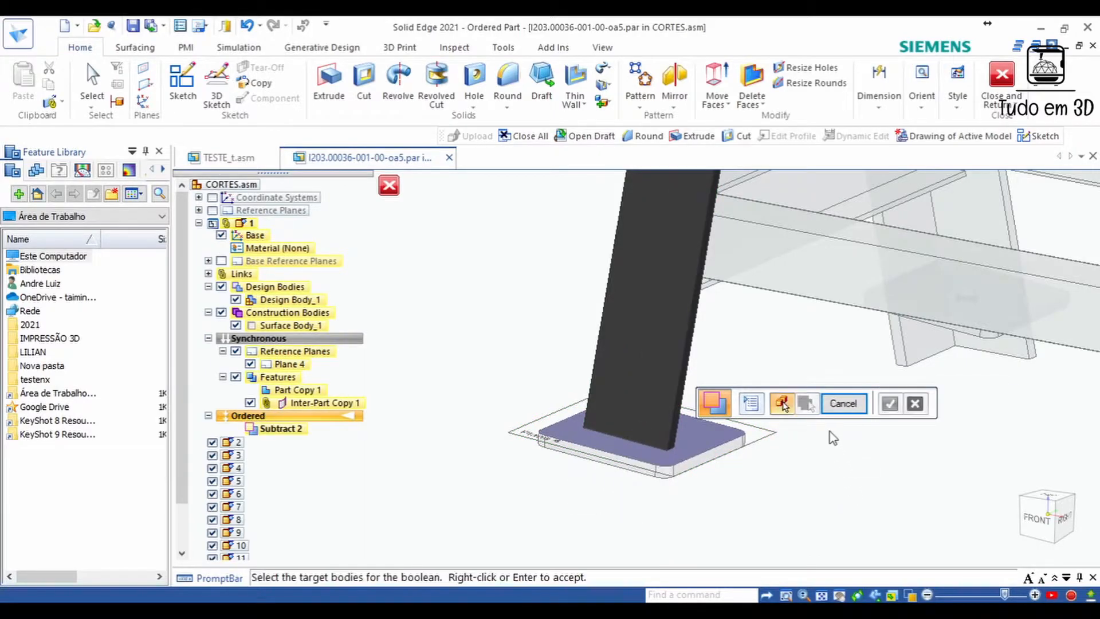
pyautogui.press('Escape')
# - Move Plane 4 vertically upward, away from the base plate
pyautogui.moveTo(835, 432); pyautogui.dragTo(820, 459, button='middle')
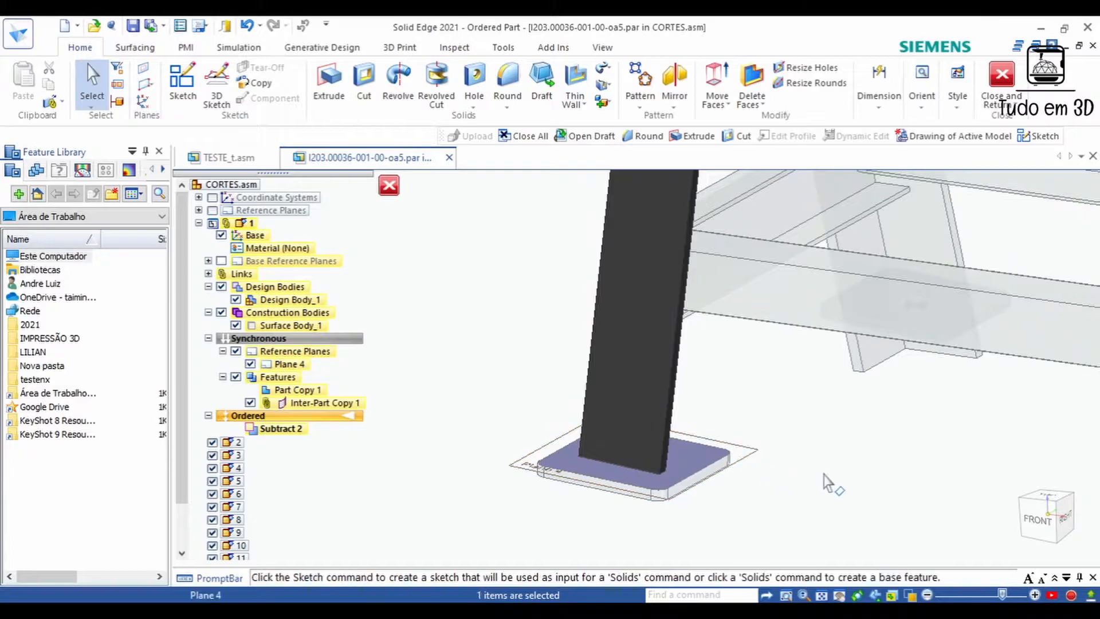
pyautogui.click(752, 459)
pyautogui.moveTo(691, 425); pyautogui.dragTo(682, 427, button='middle')
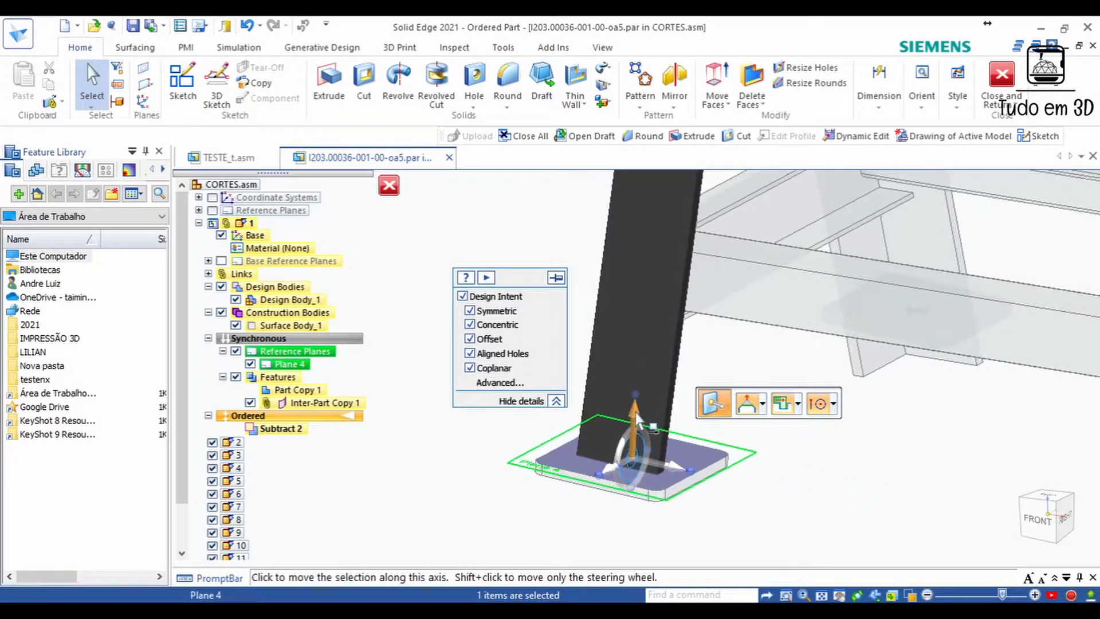
pyautogui.click(630, 415)
pyautogui.click(625, 407)
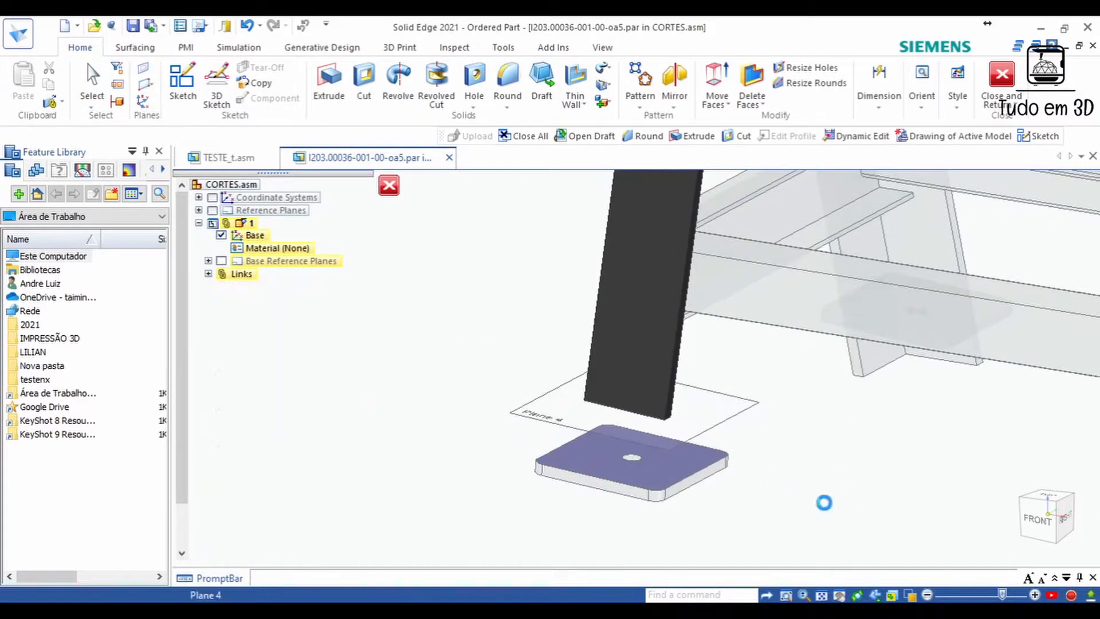
# - Tilt the raised Plane 4 by a few degrees so that the leg's cut end becomes slanted
pyautogui.moveTo(828, 509); pyautogui.dragTo(630, 413, button='middle')
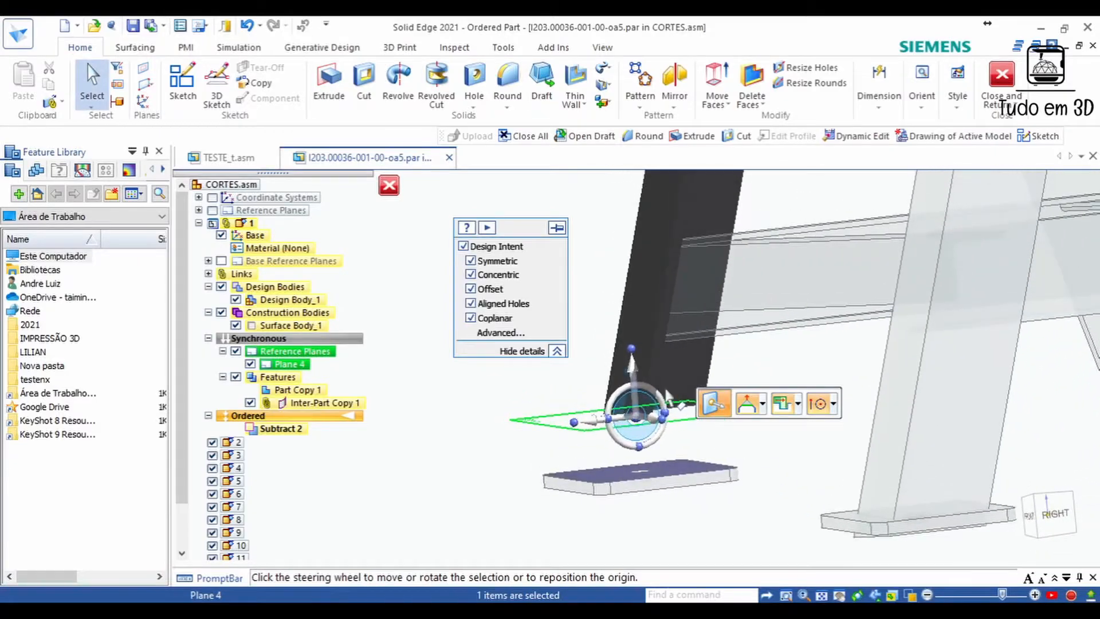
pyautogui.click(615, 400)
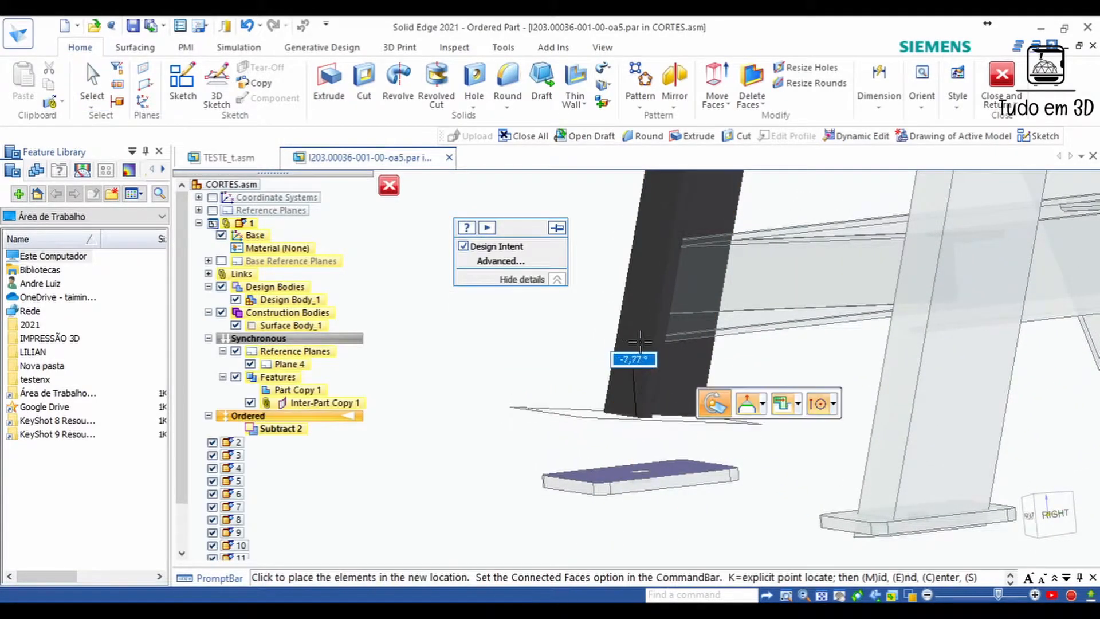
pyautogui.click(649, 352)
pyautogui.moveTo(806, 445); pyautogui.dragTo(694, 522, button='middle')
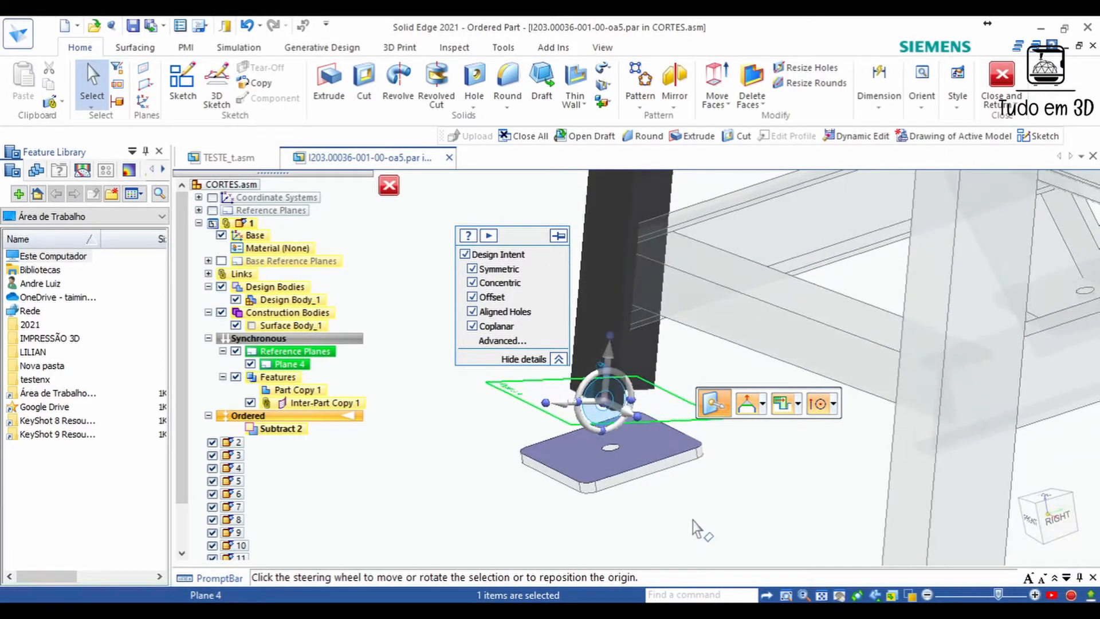
# - Undo the tilt and the upward move of Plane 4
pyautogui.click(691, 514)
pyautogui.hotkey('ctrl', 'z')
pyautogui.hotkey('ctrl', 'z')
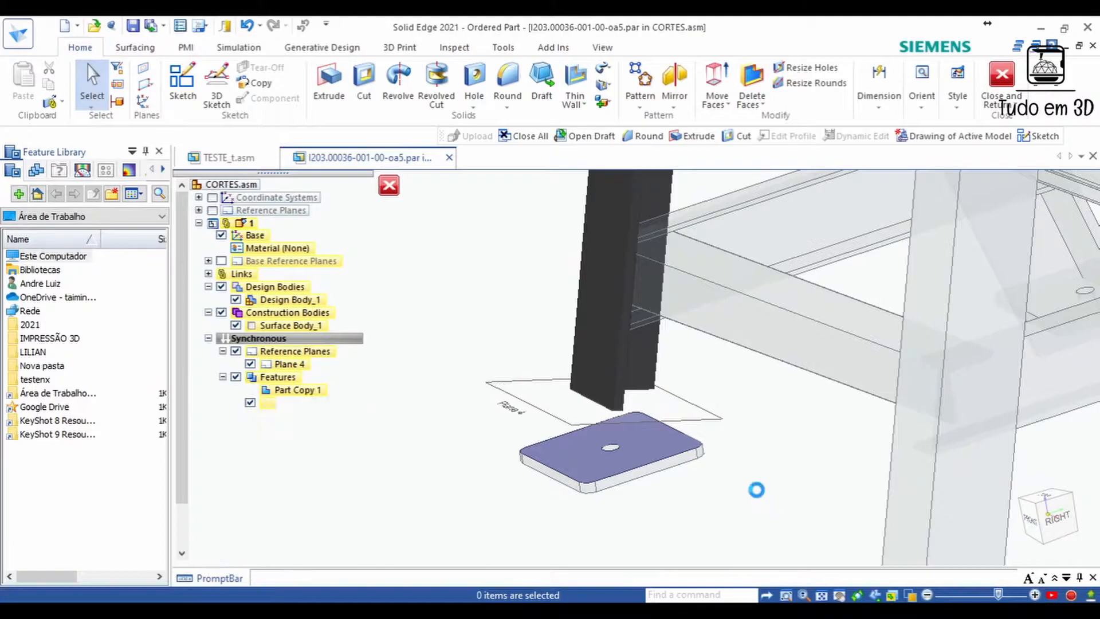
pyautogui.moveTo(747, 504)
pyautogui.mouseDown(button='middle')
pyautogui.moveTo(783, 501)
pyautogui.moveTo(804, 474)
pyautogui.mouseUp(button='middle')
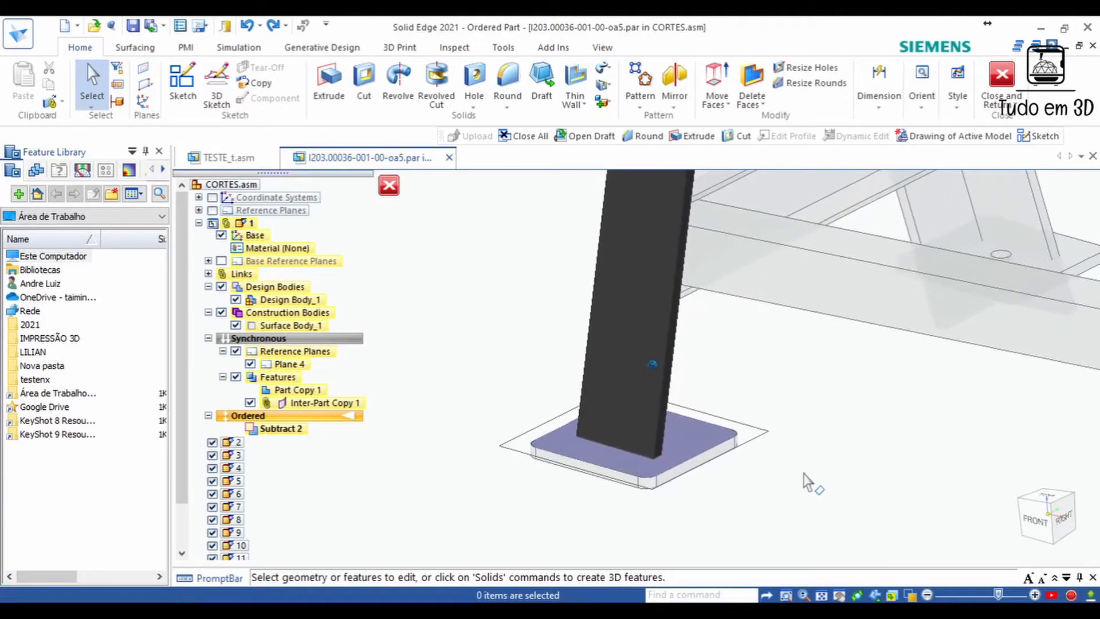
# - Return to the assembly and open the base plate under the leg for in-place editing
pyautogui.click(387, 185)
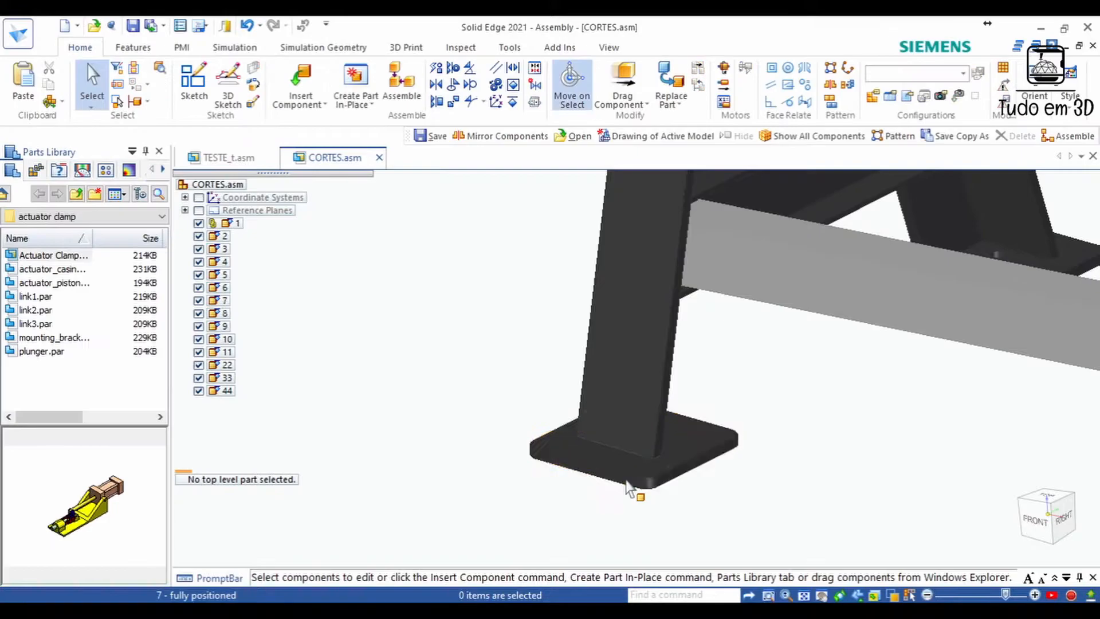
pyautogui.click(627, 453)
pyautogui.click(376, 257)
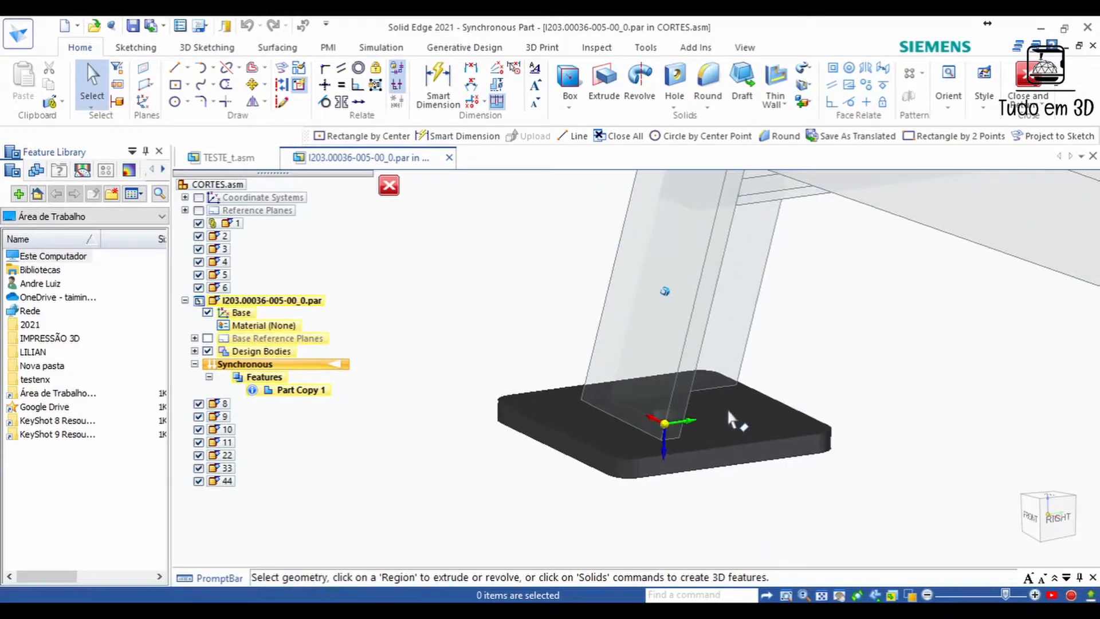
# - Rotate the base plate's top face by about 4.7° with the steering wheel
pyautogui.click(727, 409)
pyautogui.click(727, 410)
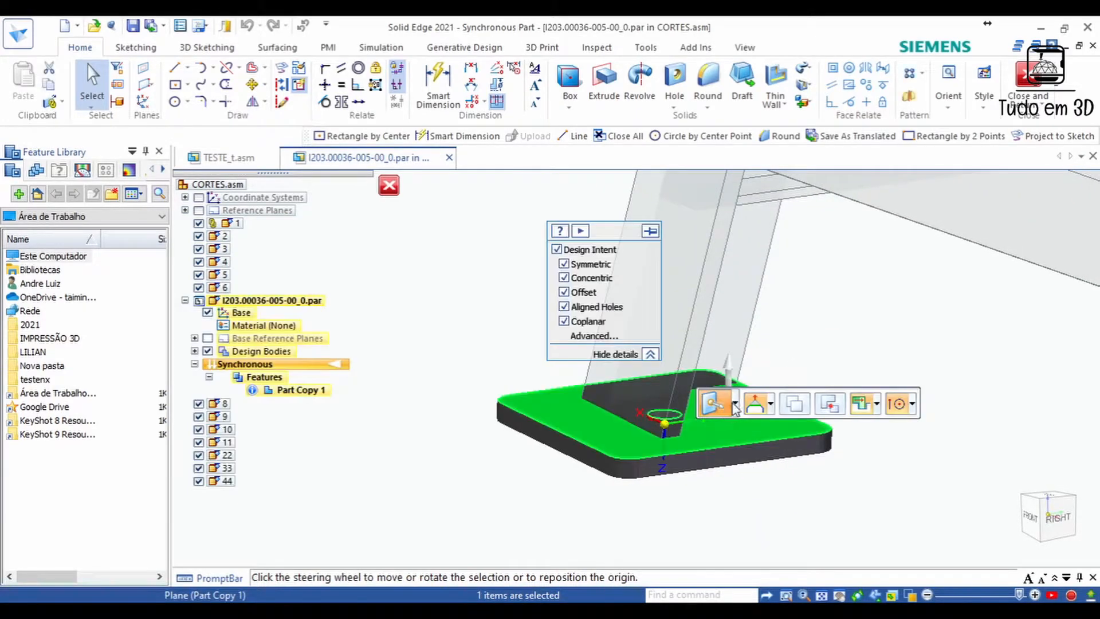
pyautogui.click(729, 408)
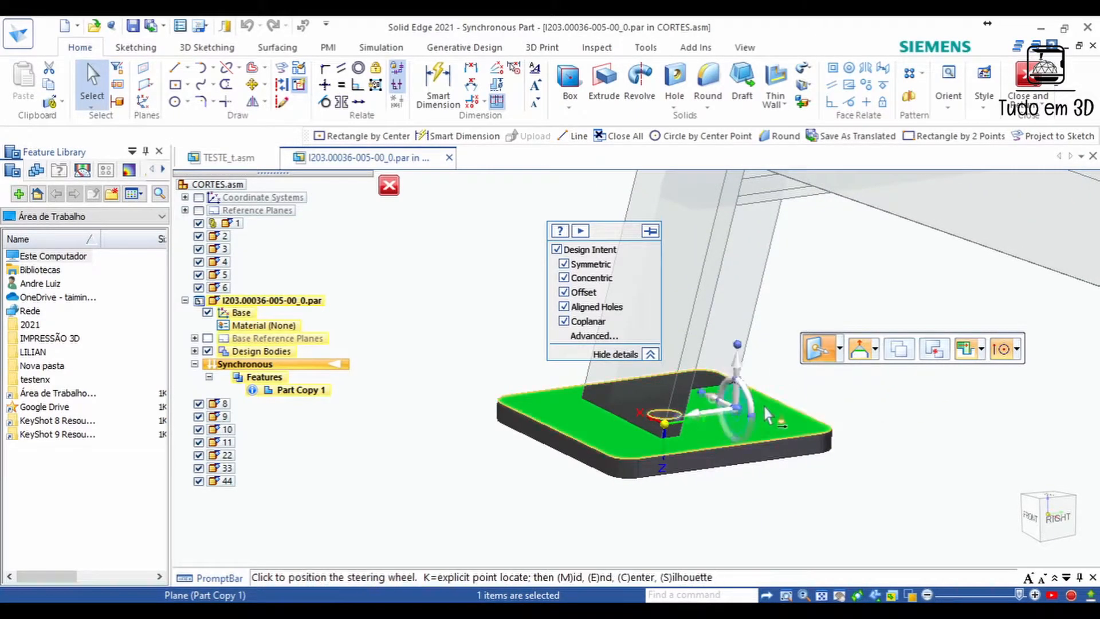
pyautogui.click(788, 408)
pyautogui.click(740, 409)
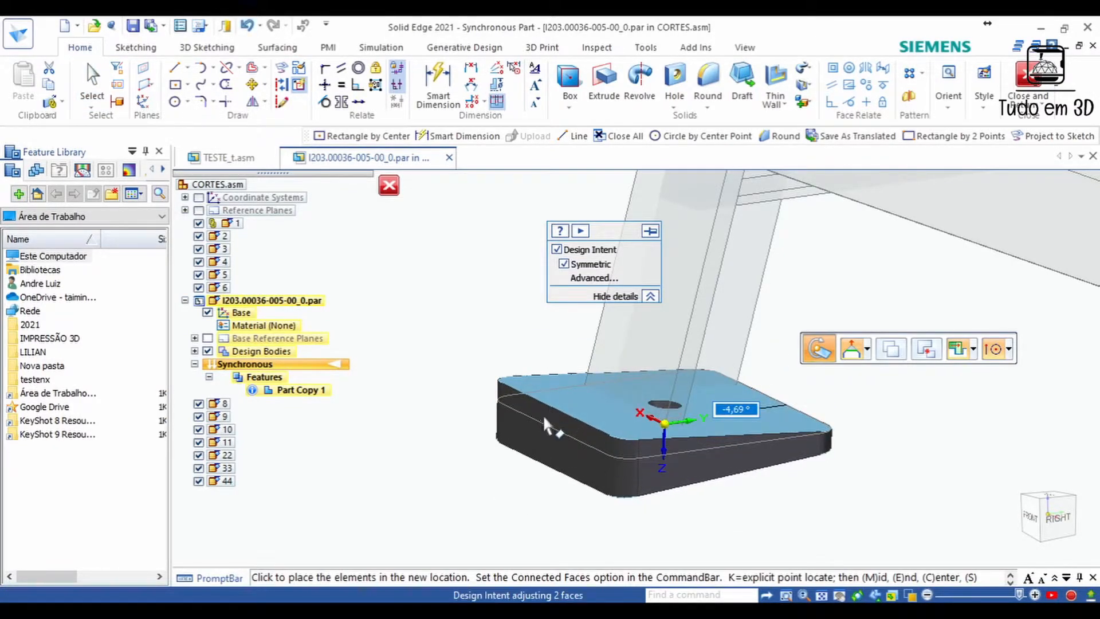
pyautogui.click(544, 421)
pyautogui.press('Escape')
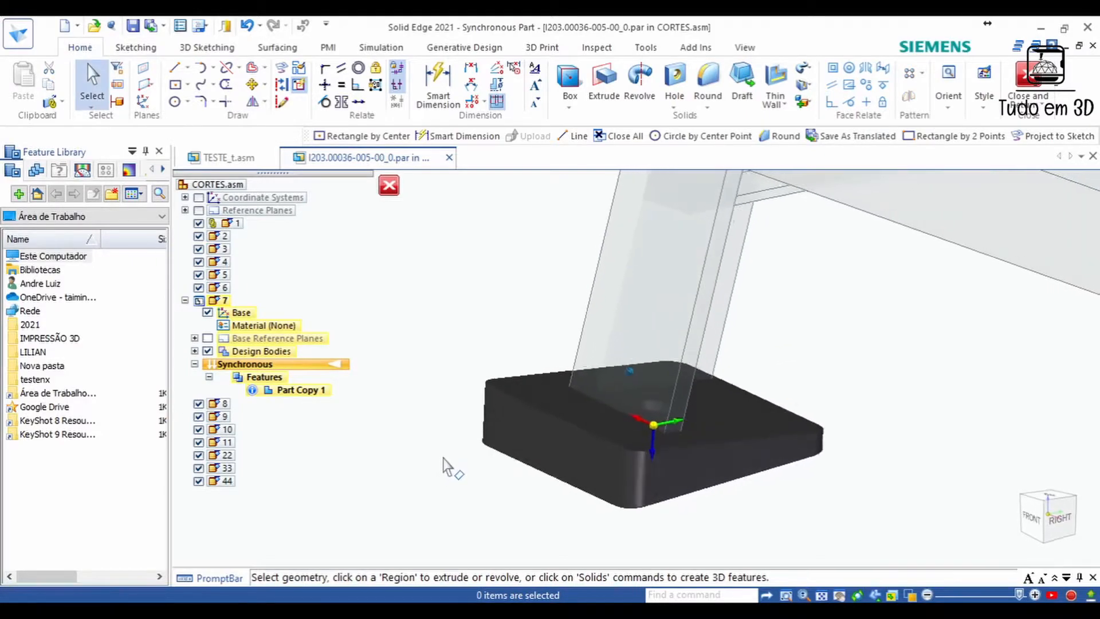
# - Open the leg in place from the assembly to examine how its cut end meets the tilted base plate, and return to the assembly
pyautogui.click(1025, 81)
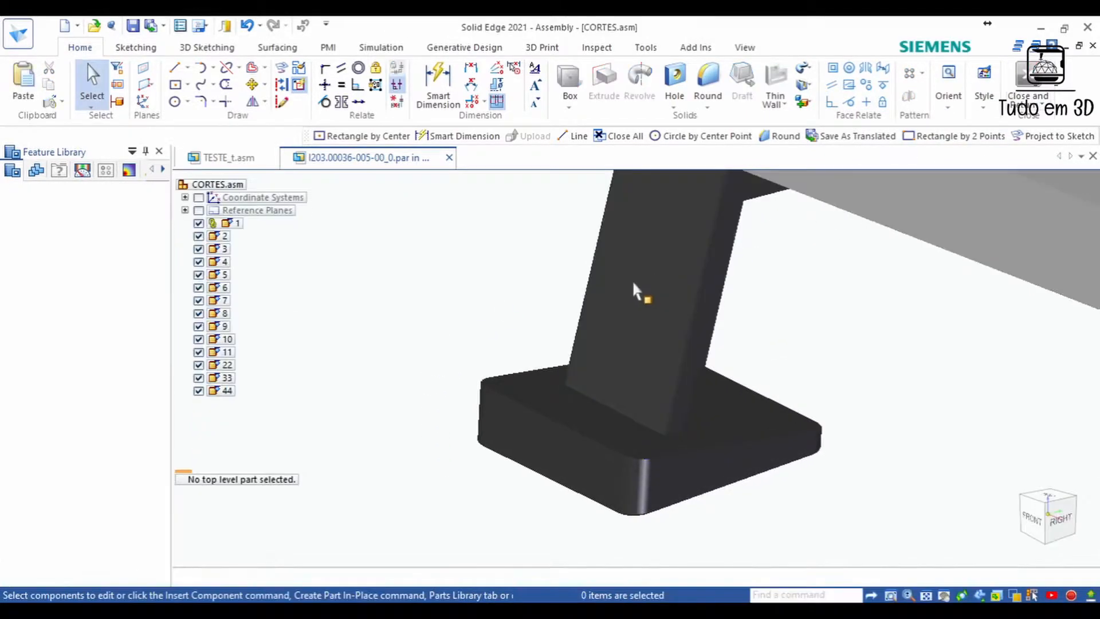
pyautogui.click(644, 304)
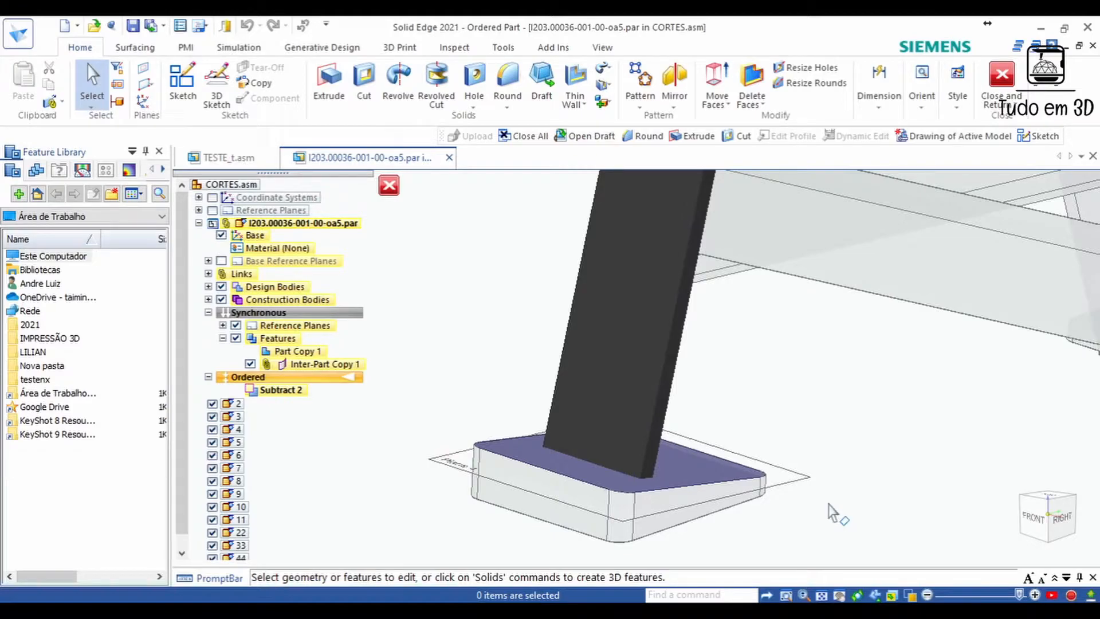
pyautogui.moveTo(849, 448); pyautogui.dragTo(832, 443, button='middle')
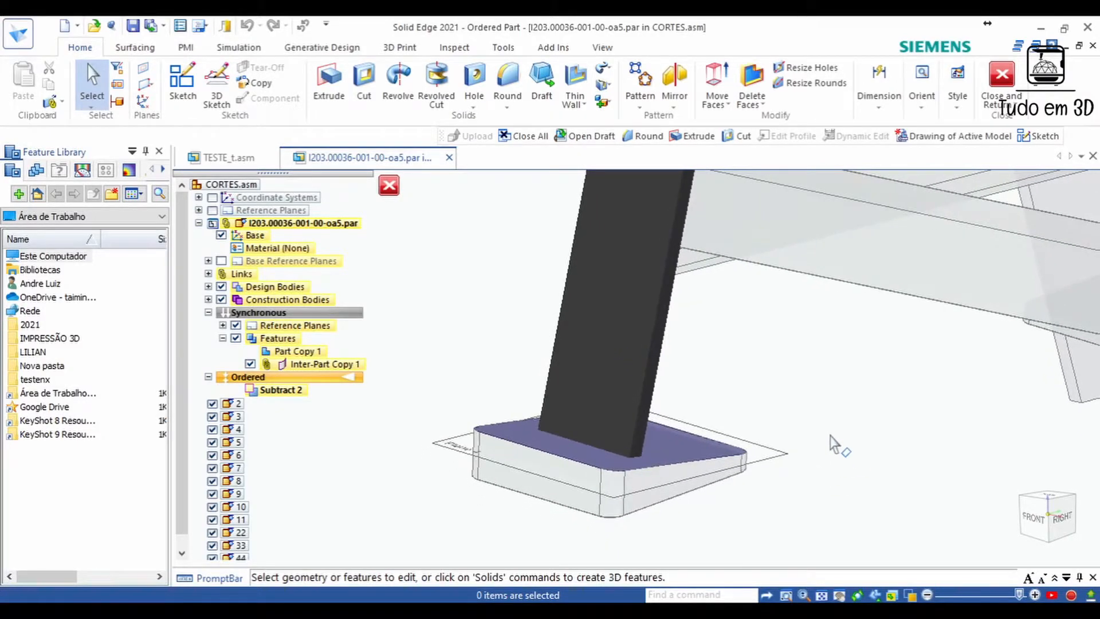
pyautogui.click(390, 185)
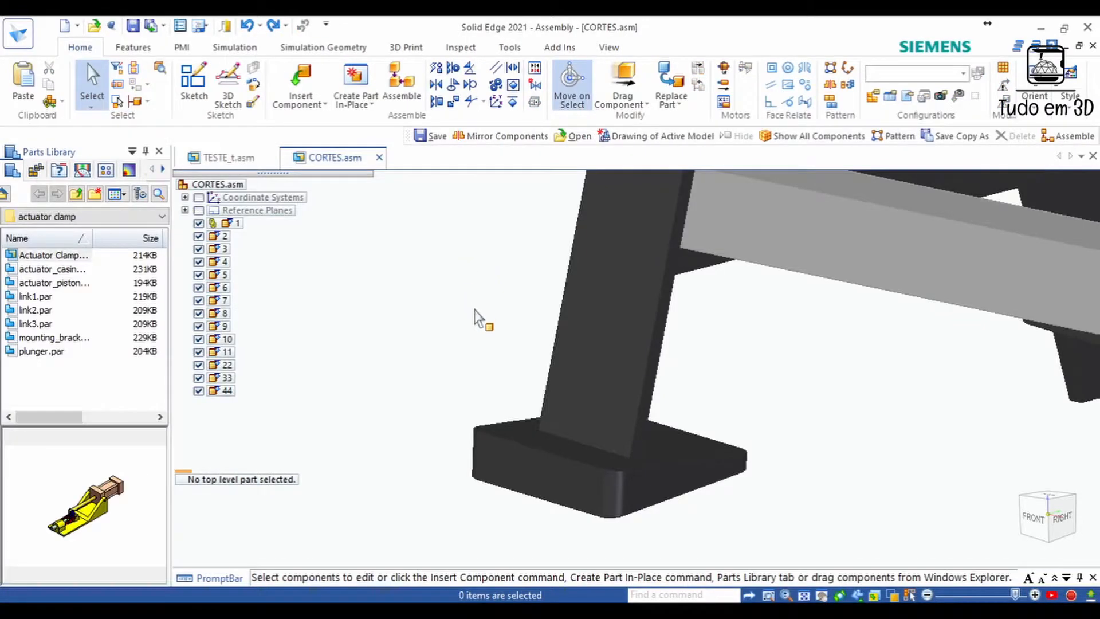
# - Restore the base plate's flat top face and reopen the leg for in-place editing
pyautogui.moveTo(818, 499); pyautogui.dragTo(733, 470, button='middle')
pyautogui.click(574, 338)
pyautogui.press('Escape')
pyautogui.doubleClick(487, 444)
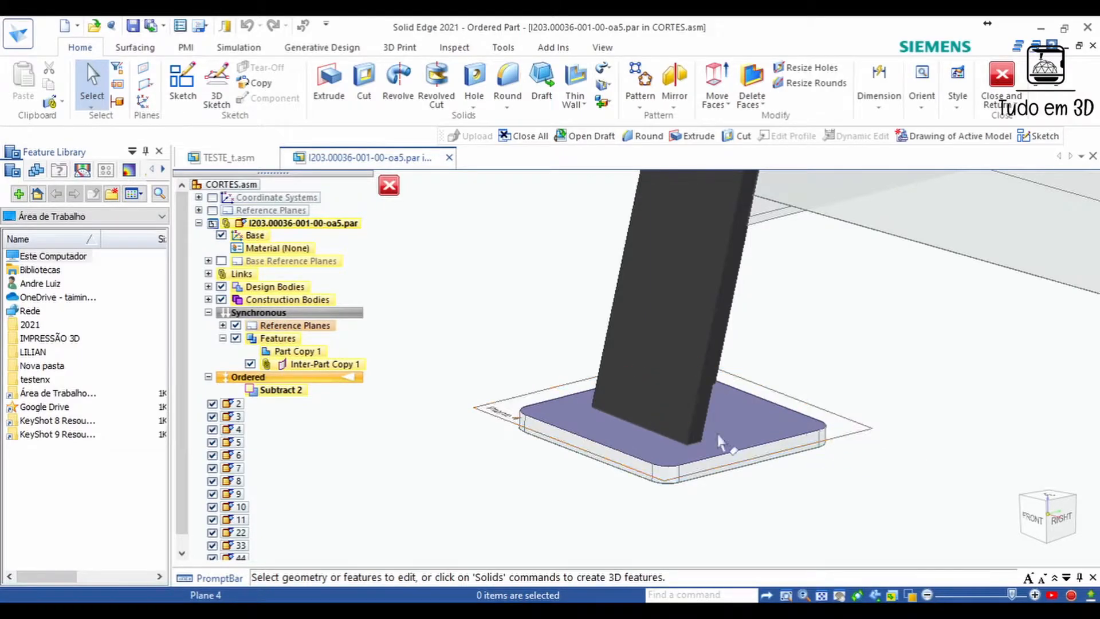
# - Delete the leg's ordered subtraction feature and the synchronous reference plane Plane 4
pyautogui.click(282, 392)
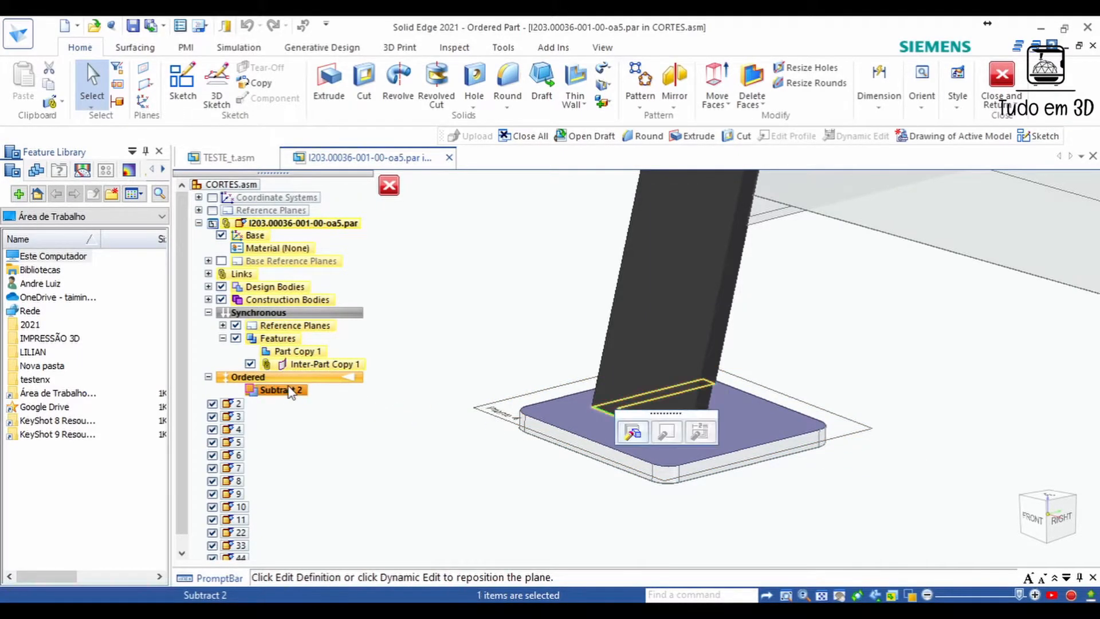
pyautogui.press('Delete')
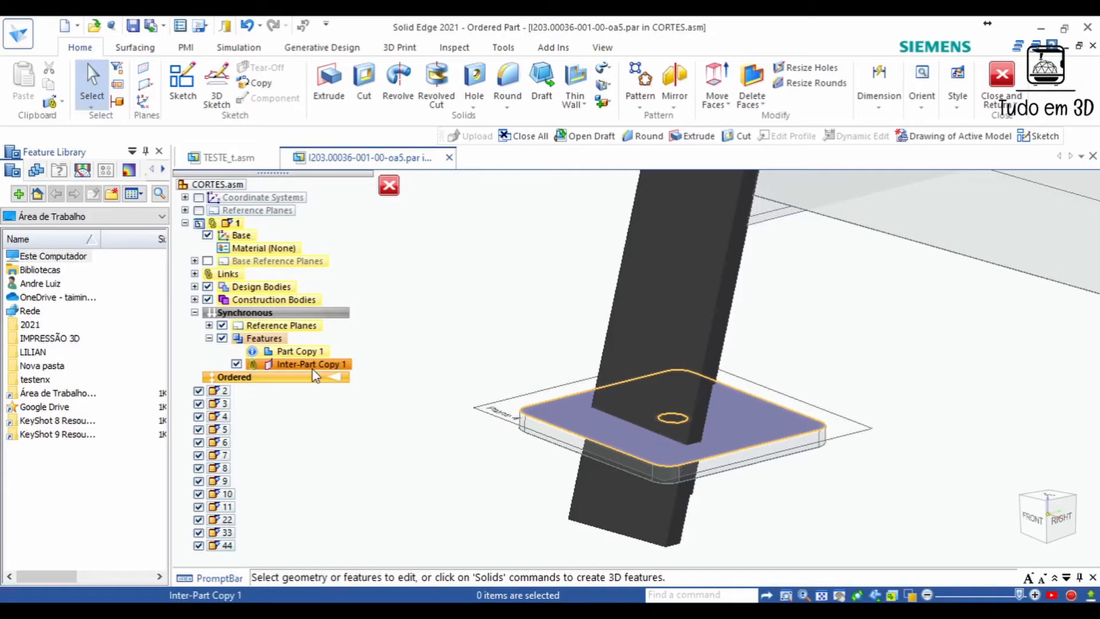
pyautogui.click(854, 423)
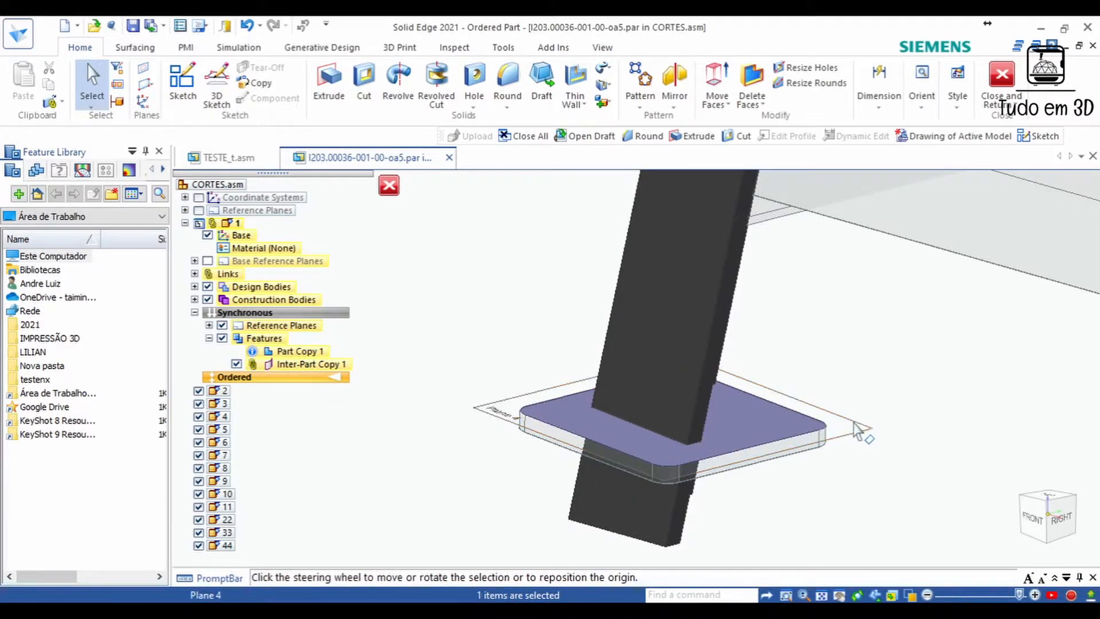
pyautogui.press('Delete')
pyautogui.moveTo(906, 434); pyautogui.dragTo(894, 441, button='middle')
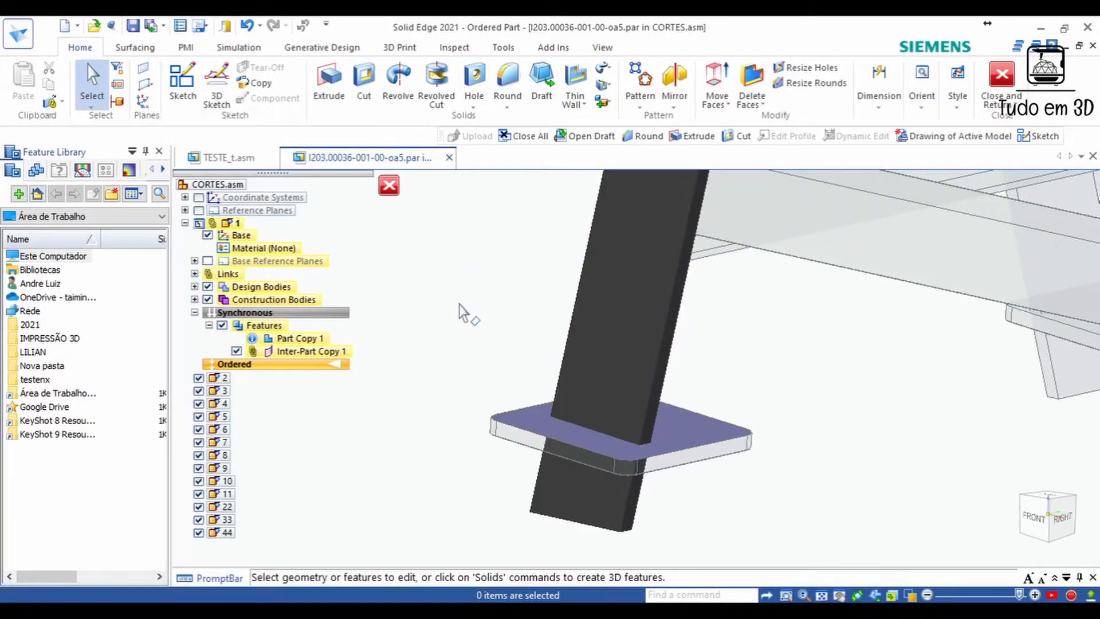
# - Create a coincident plane on the copied base plate face within the ordered environment
pyautogui.rightClick(776, 349)
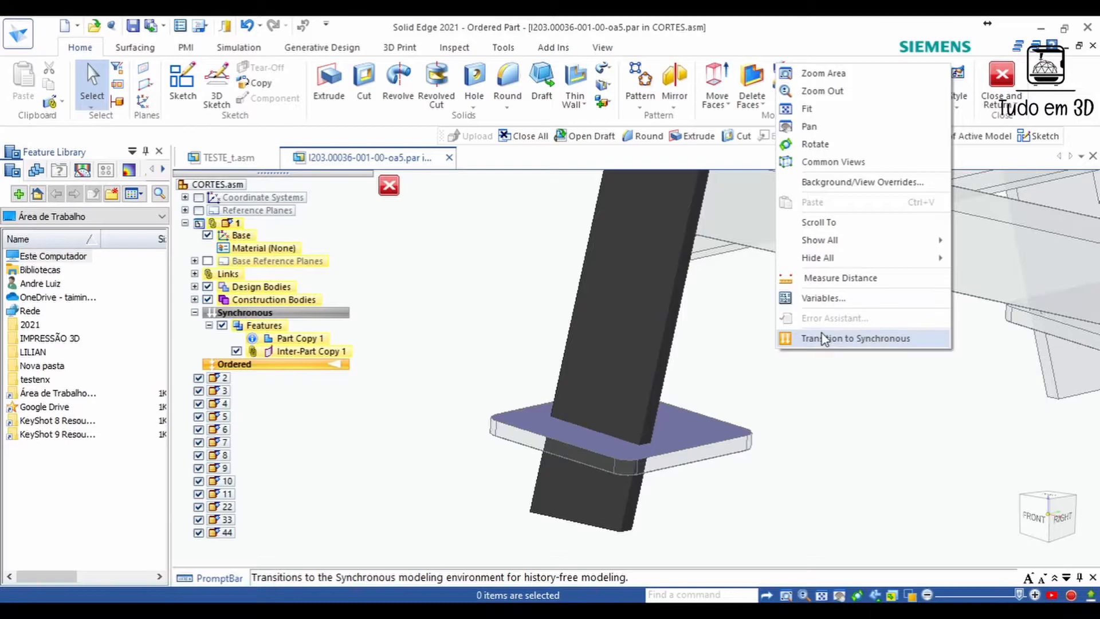
pyautogui.click(818, 413)
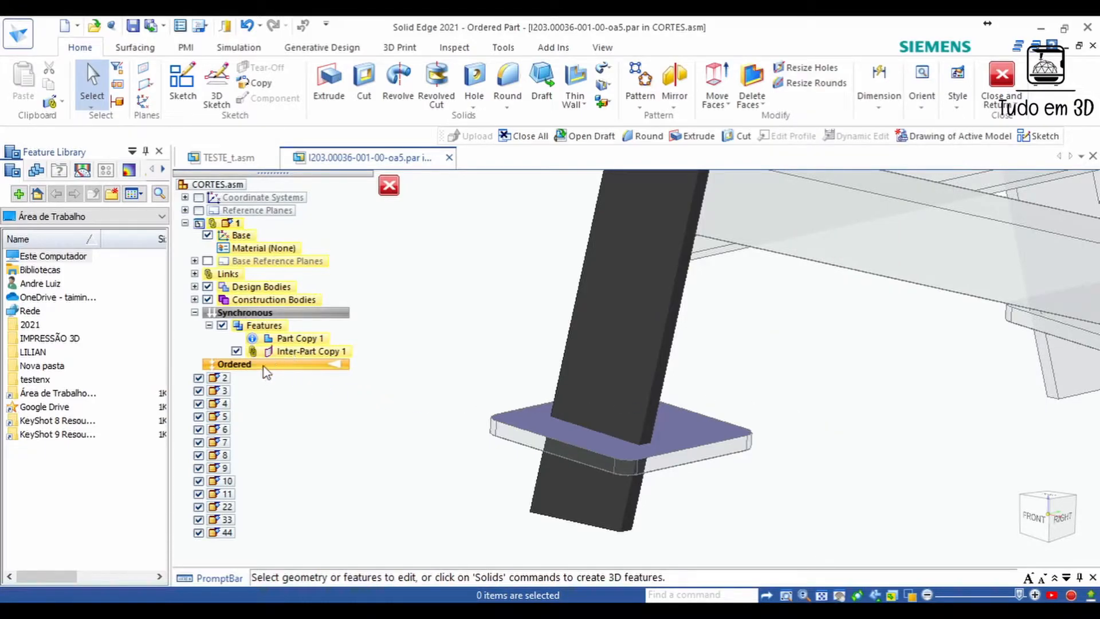
pyautogui.click(142, 72)
pyautogui.click(703, 429)
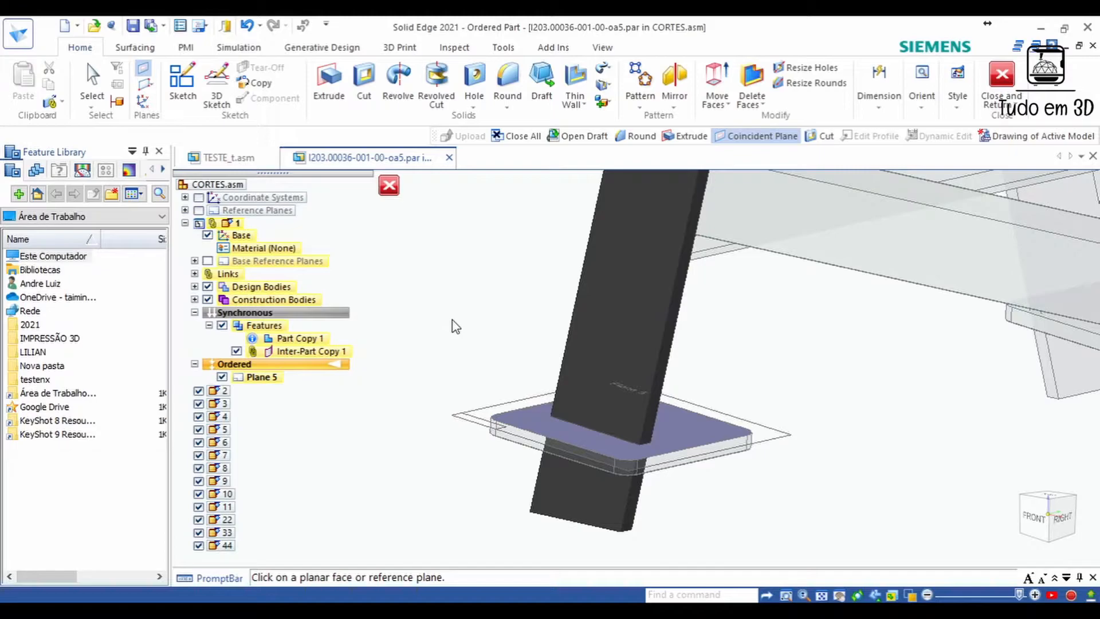
# - Subtract the leg's end below the base plate face, using the new ordered plane as the tool with the cut direction flipped downward
pyautogui.click(614, 109)
pyautogui.click(629, 191)
pyautogui.click(661, 297)
pyautogui.rightClick(744, 333)
pyautogui.click(775, 440)
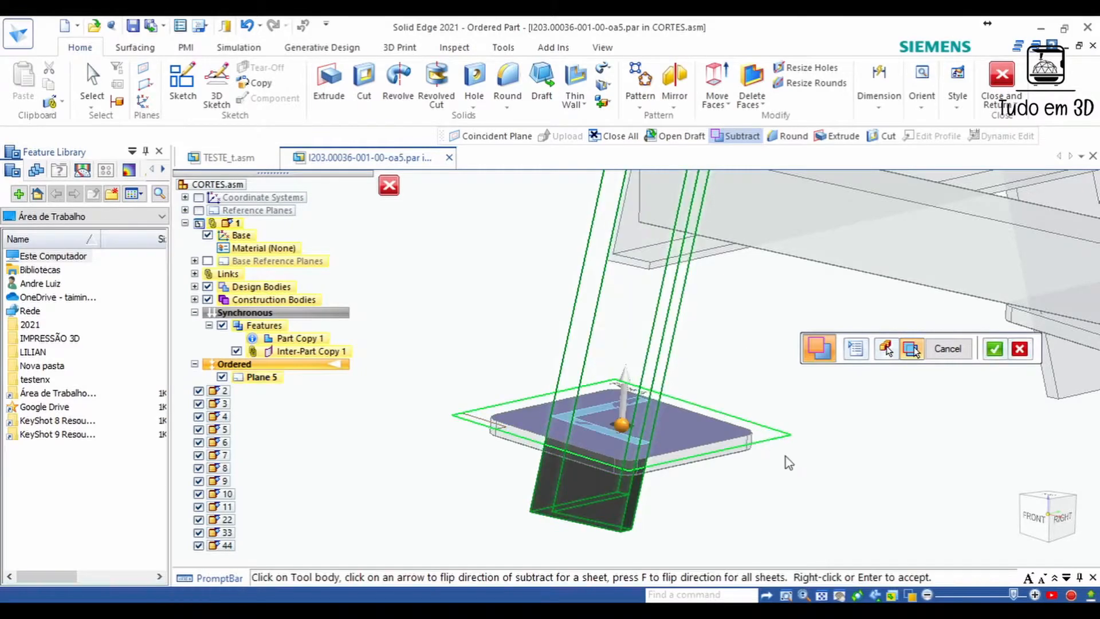
pyautogui.click(627, 401)
pyautogui.rightClick(875, 455)
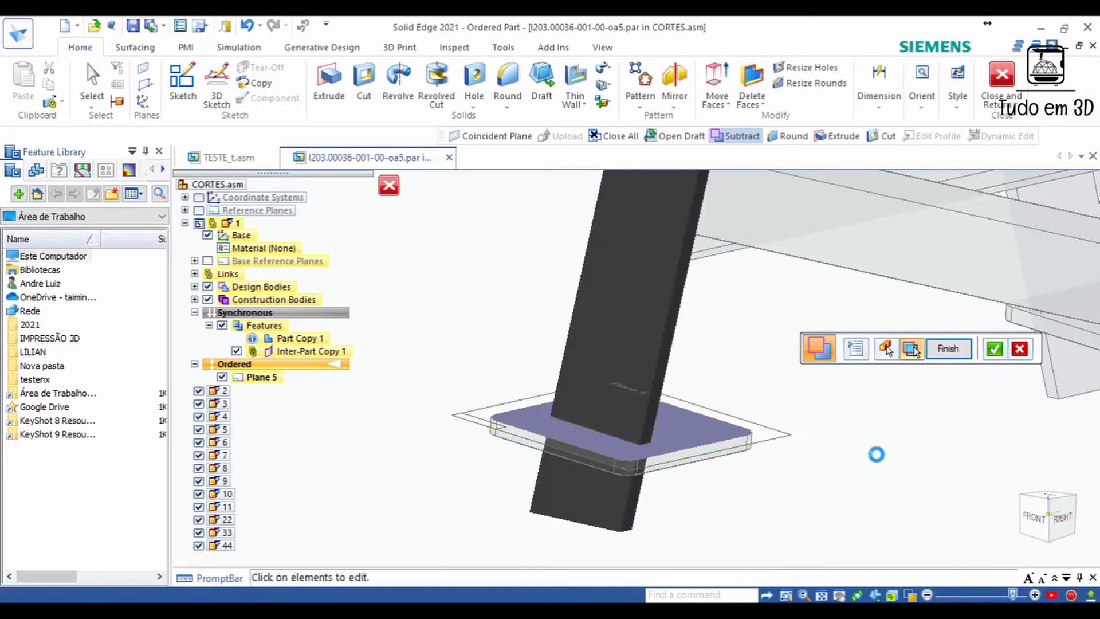
# - Finish the leg's subtraction at the base plate and return to the assembly
pyautogui.click(948, 351)
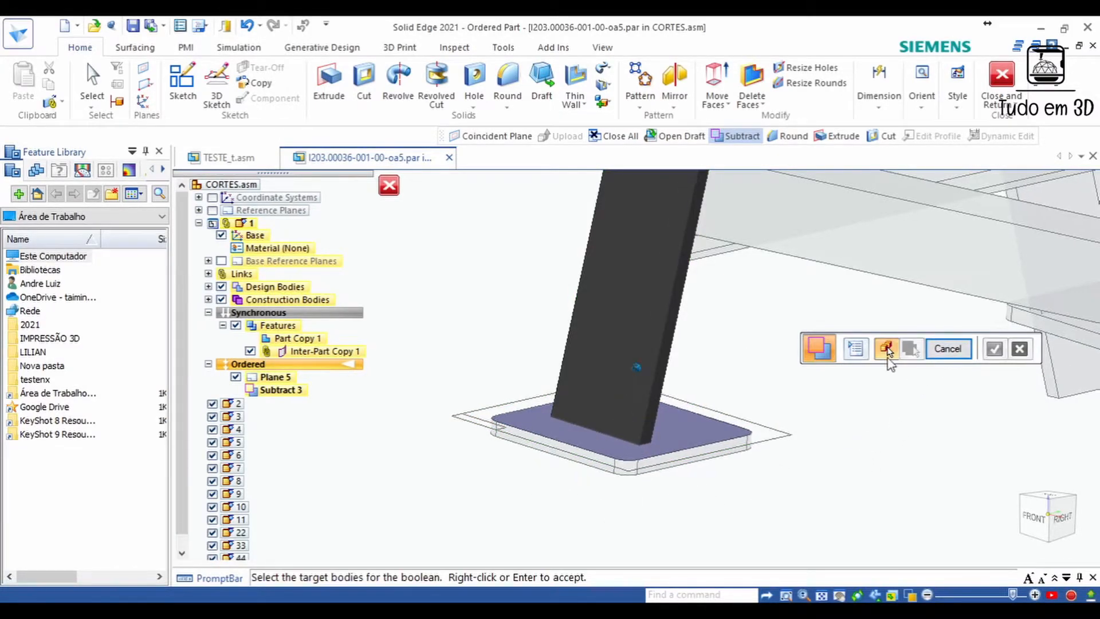
pyautogui.click(946, 350)
pyautogui.moveTo(868, 416); pyautogui.dragTo(871, 414, button='middle')
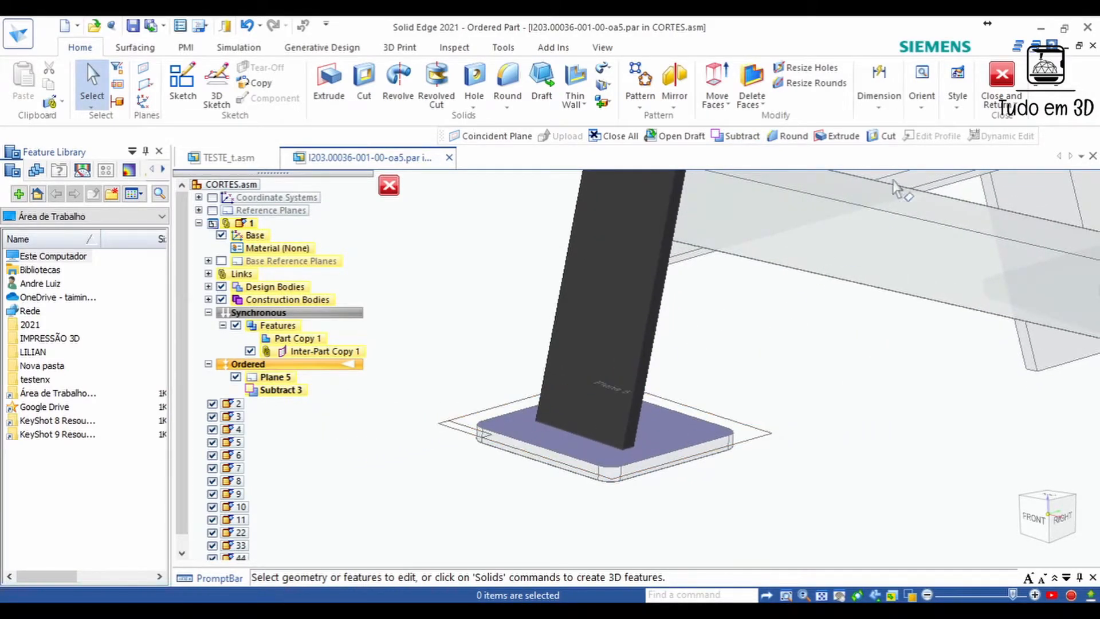
pyautogui.click(1002, 74)
# - Open the base plate for in-place editing and tilt its top face by about -8°, closing back to the assembly
pyautogui.click(700, 447)
pyautogui.click(374, 260)
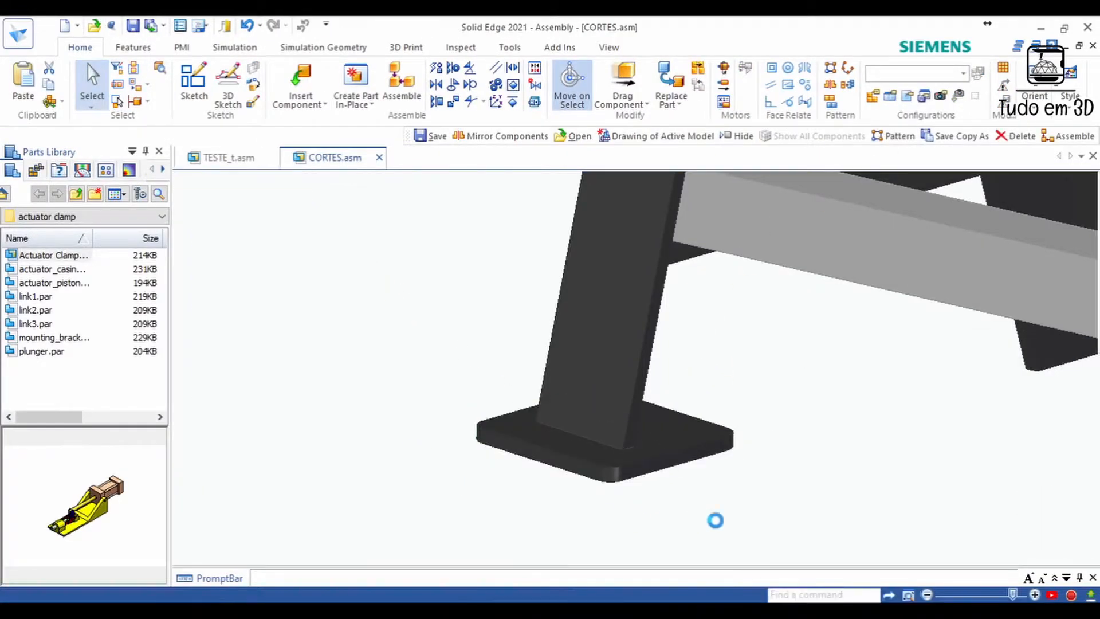
pyautogui.click(673, 427)
pyautogui.click(674, 427)
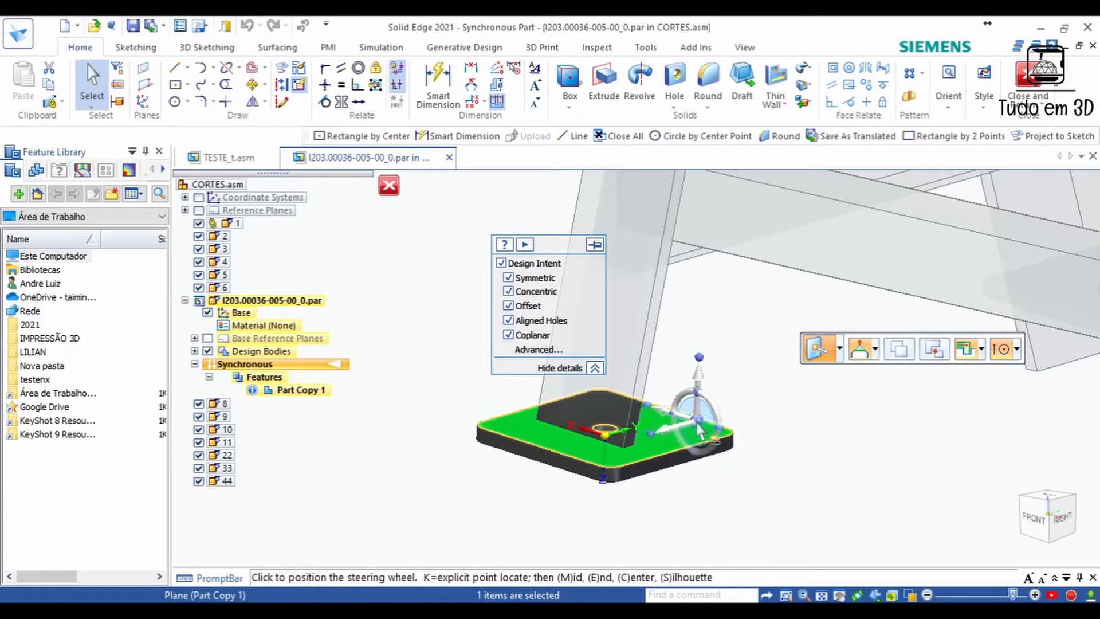
pyautogui.click(702, 434)
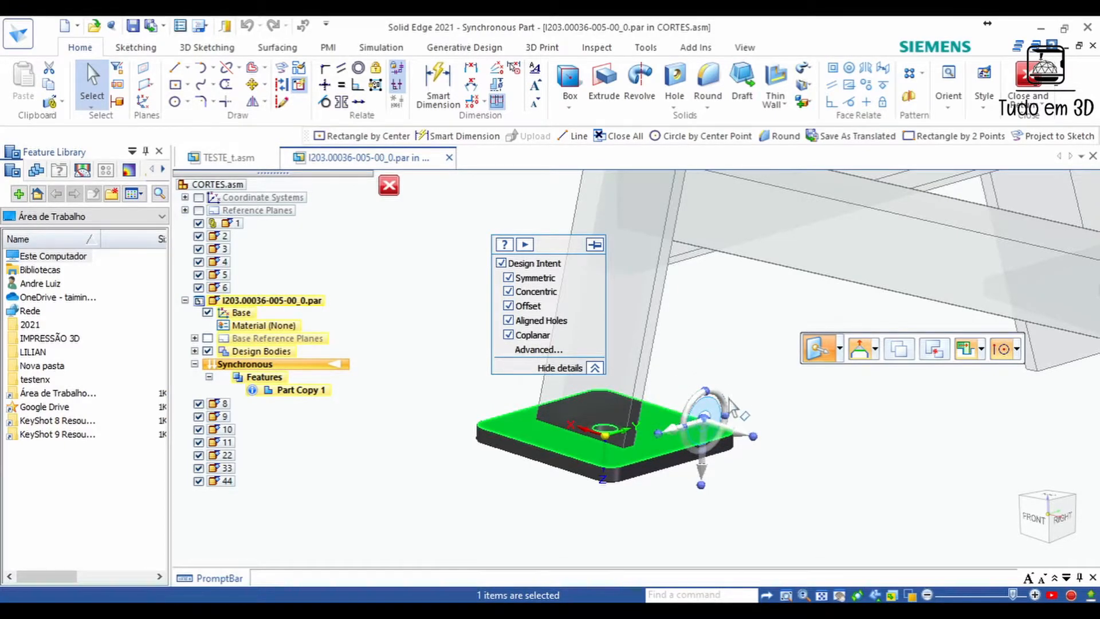
pyautogui.click(729, 404)
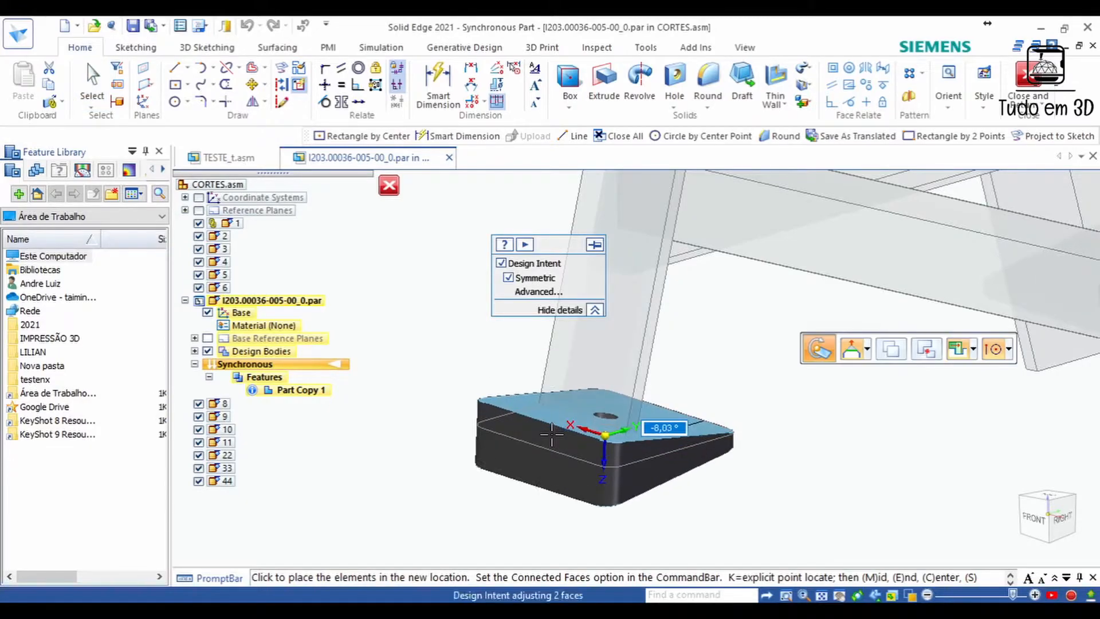
pyautogui.click(552, 435)
pyautogui.click(1026, 78)
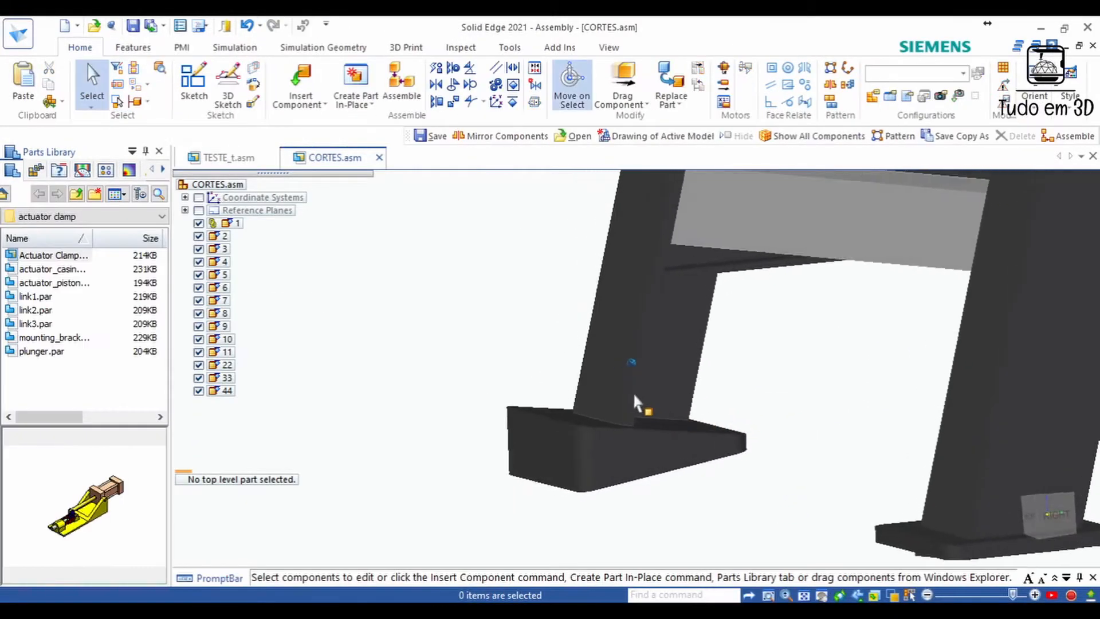
# - Open the leg in place and examine its trimmed end and cutting plane against the tilted base plate face
pyautogui.moveTo(598, 386); pyautogui.dragTo(632, 366, button='middle')
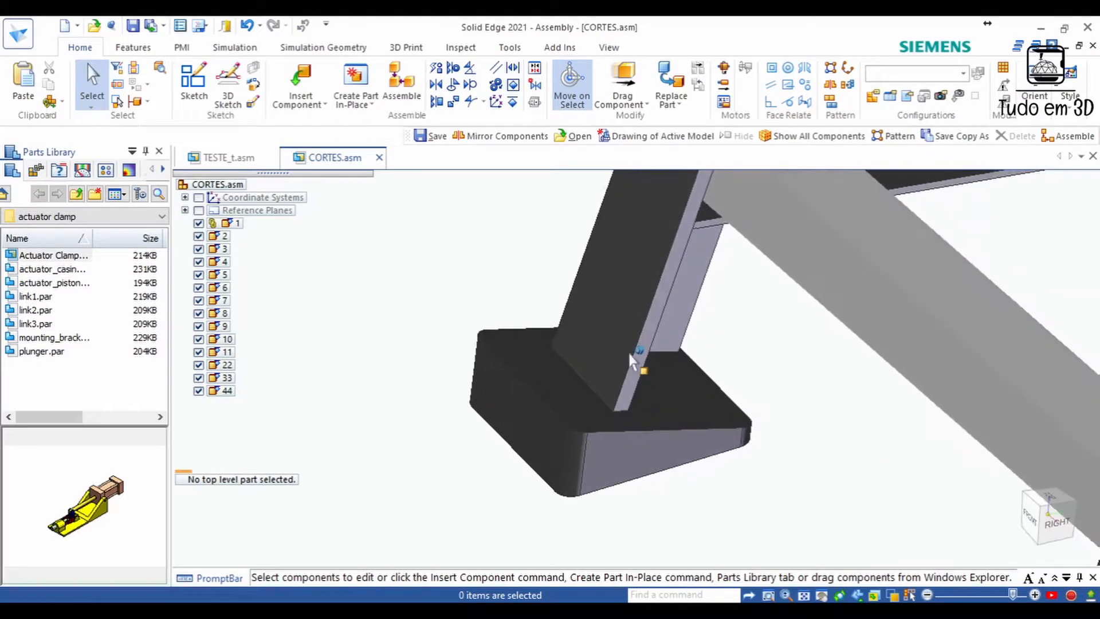
pyautogui.click(614, 302)
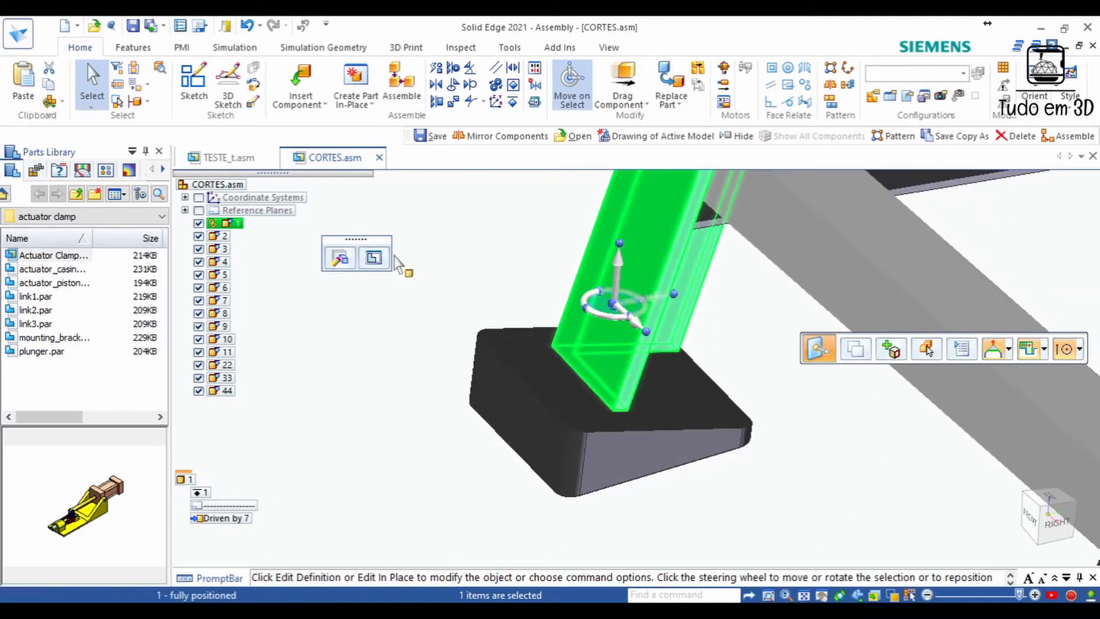
pyautogui.click(373, 257)
pyautogui.moveTo(479, 388); pyautogui.dragTo(601, 456, button='middle')
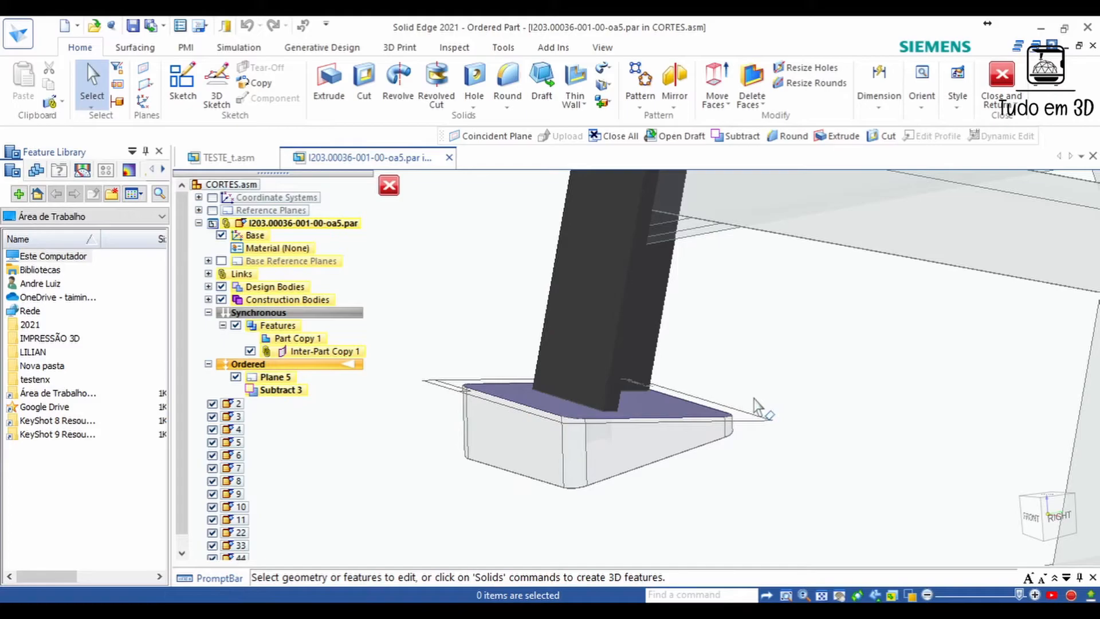
pyautogui.click(748, 427)
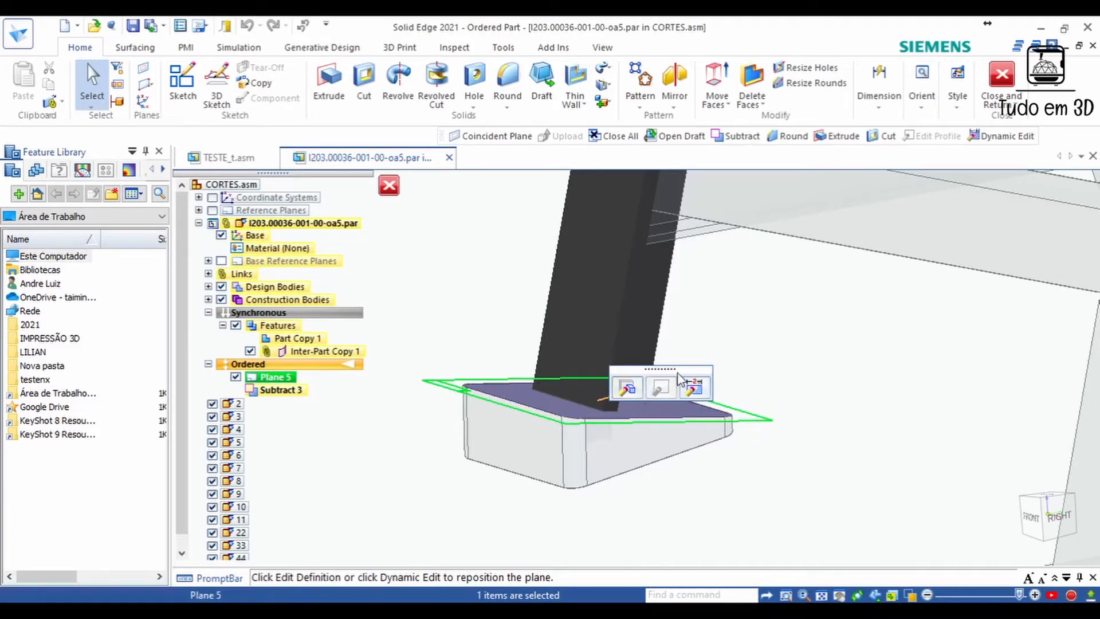
pyautogui.click(797, 500)
pyautogui.moveTo(798, 496); pyautogui.dragTo(807, 487, button='middle')
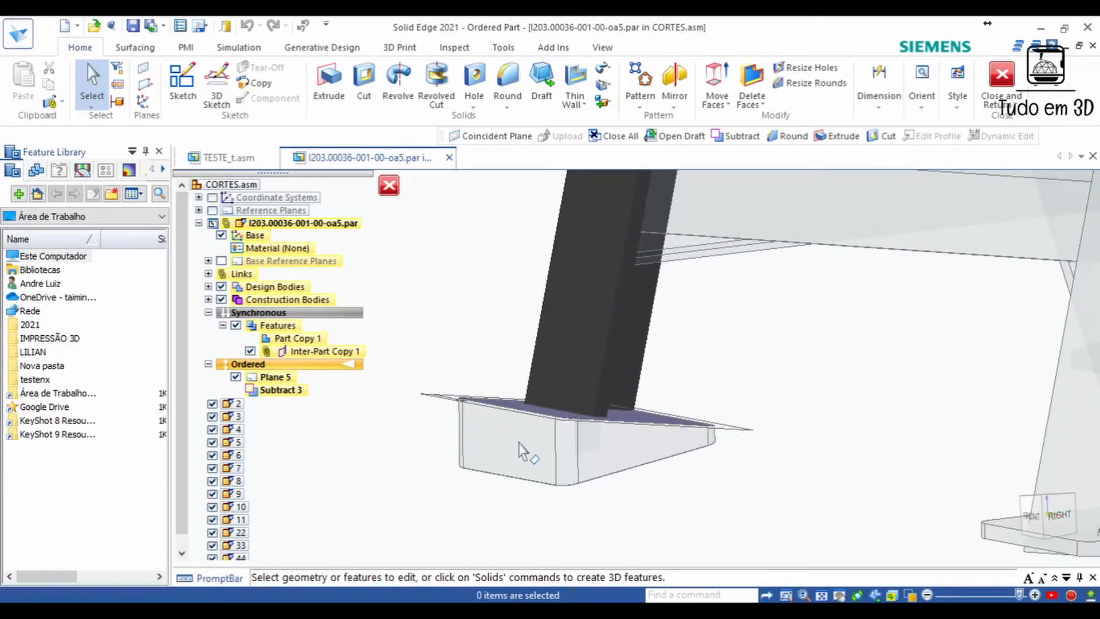
pyautogui.moveTo(704, 366); pyautogui.dragTo(707, 366, button='middle')
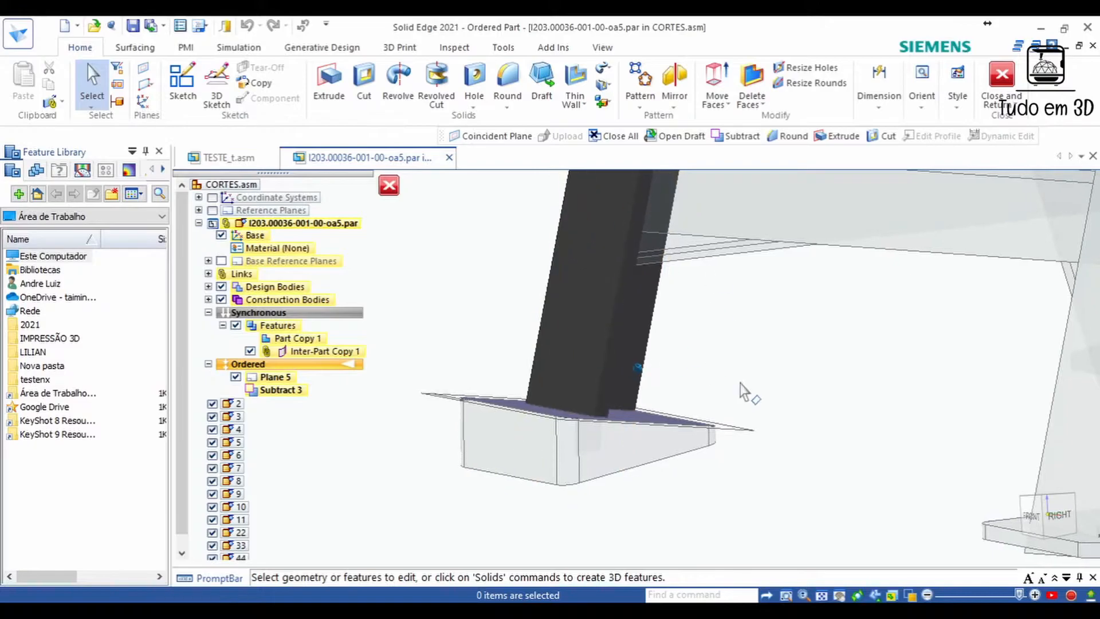
pyautogui.moveTo(781, 438); pyautogui.dragTo(739, 455, button='middle')
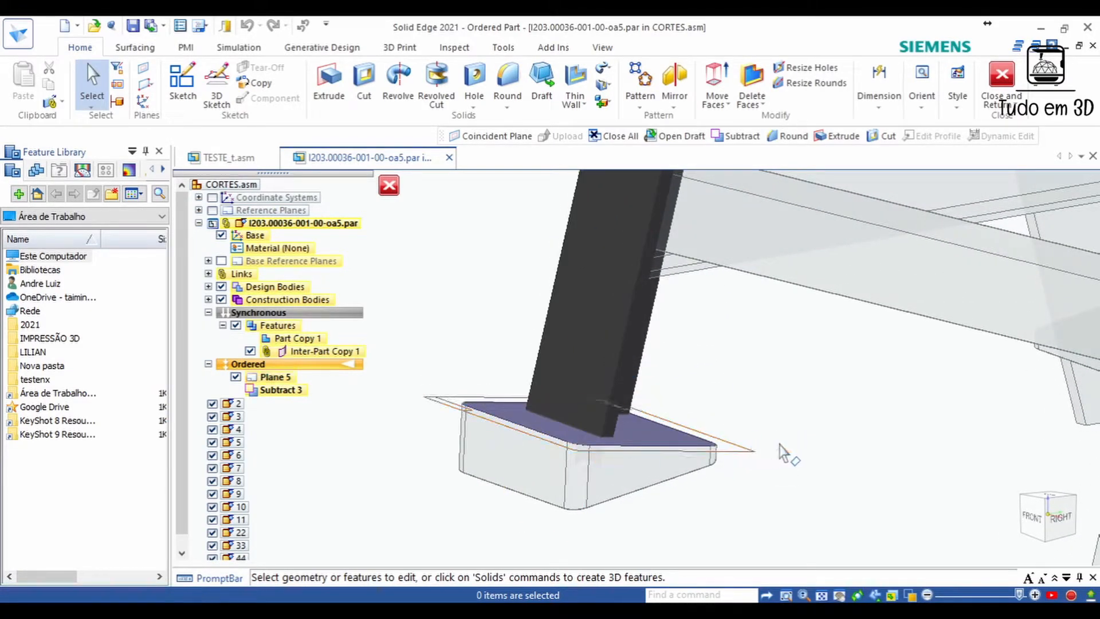
pyautogui.moveTo(784, 445); pyautogui.dragTo(934, 198, button='middle')
pyautogui.click(997, 77)
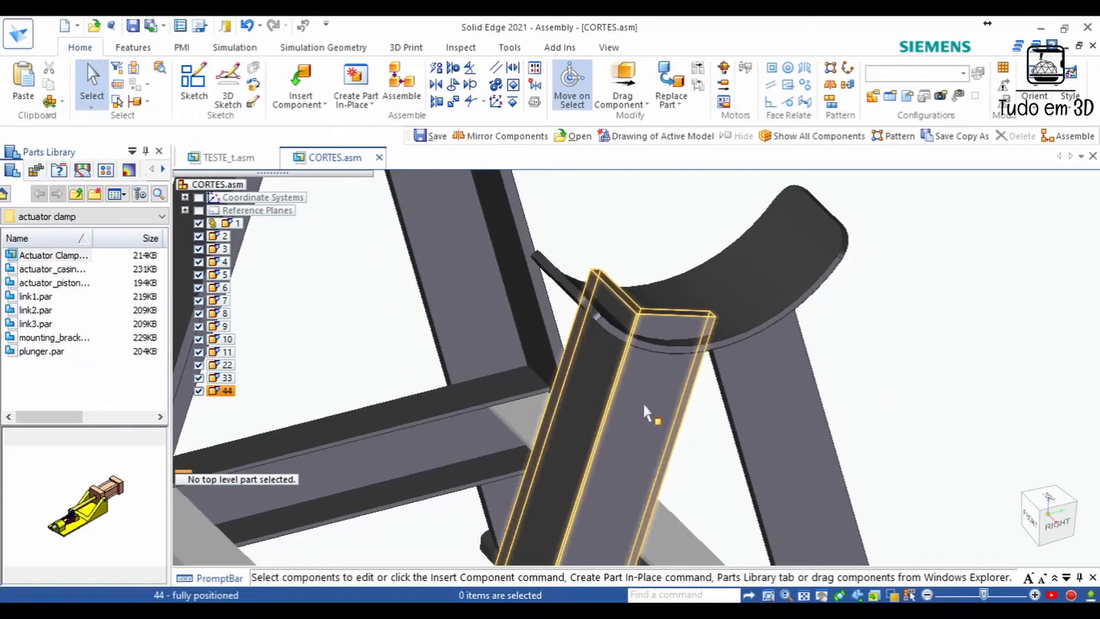
# - Open the angle leg under the curved saddle in place and copy the saddle's inner curved face into it with Inter-Part Copy
pyautogui.click(648, 398)
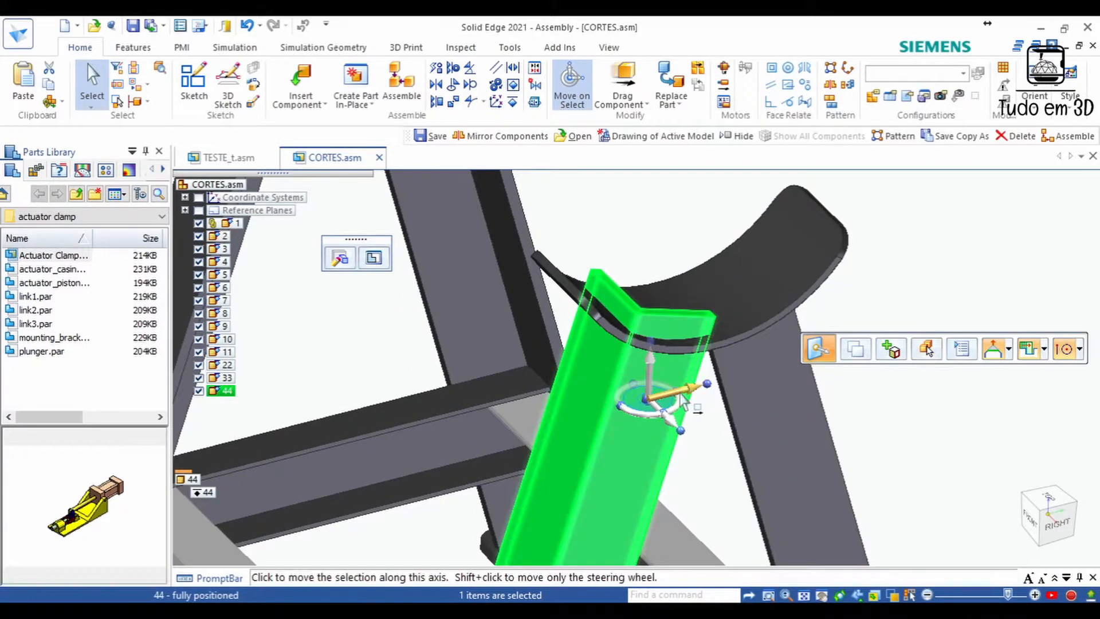
pyautogui.click(379, 263)
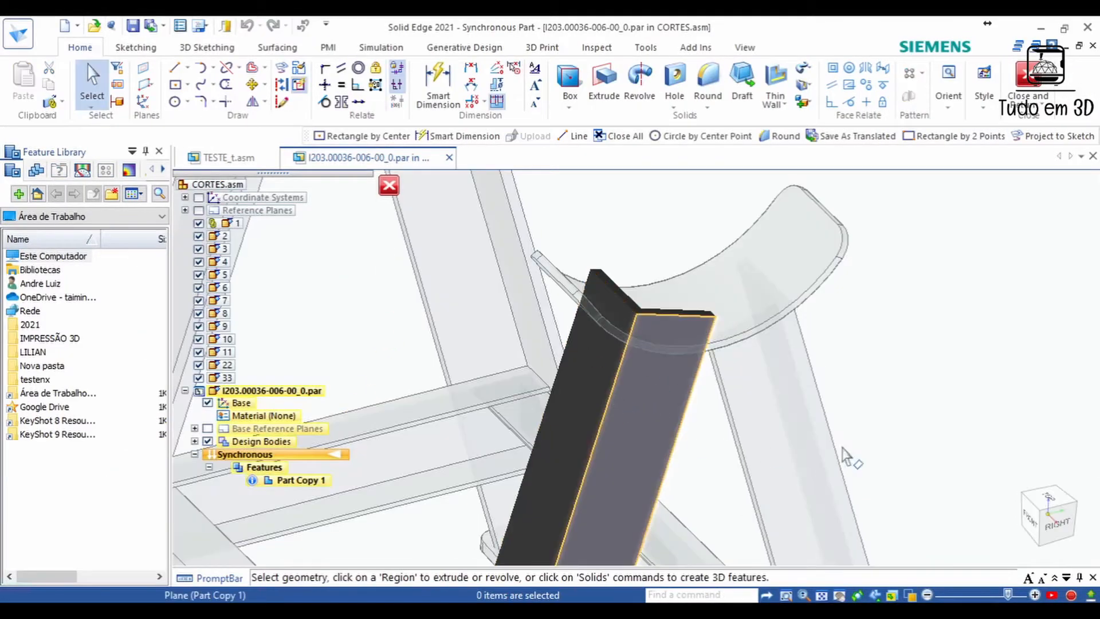
pyautogui.click(63, 103)
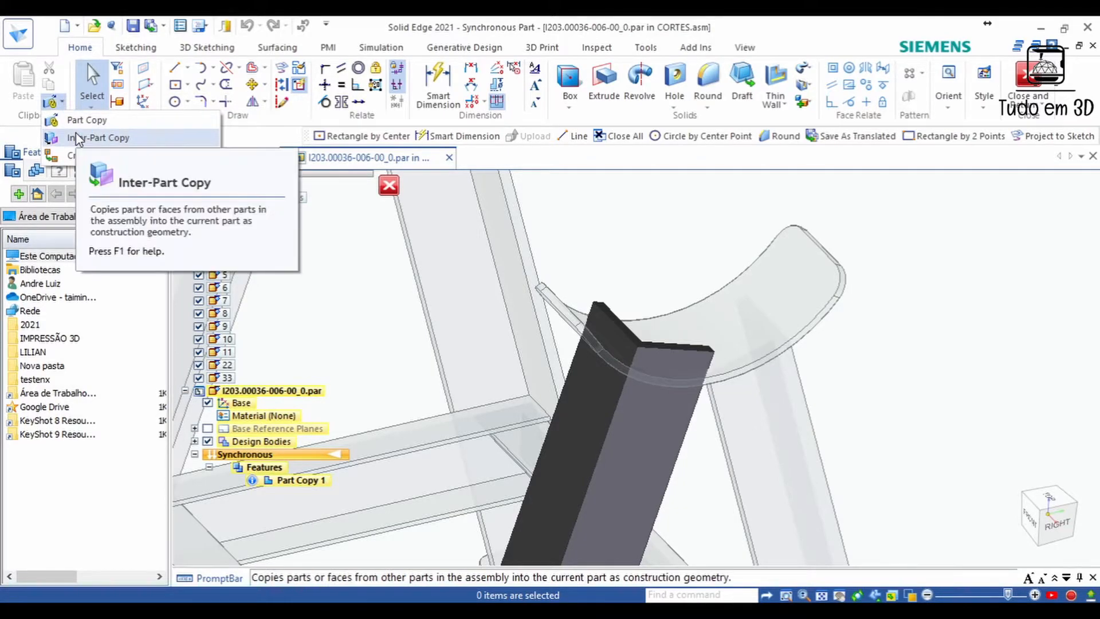
pyautogui.click(78, 138)
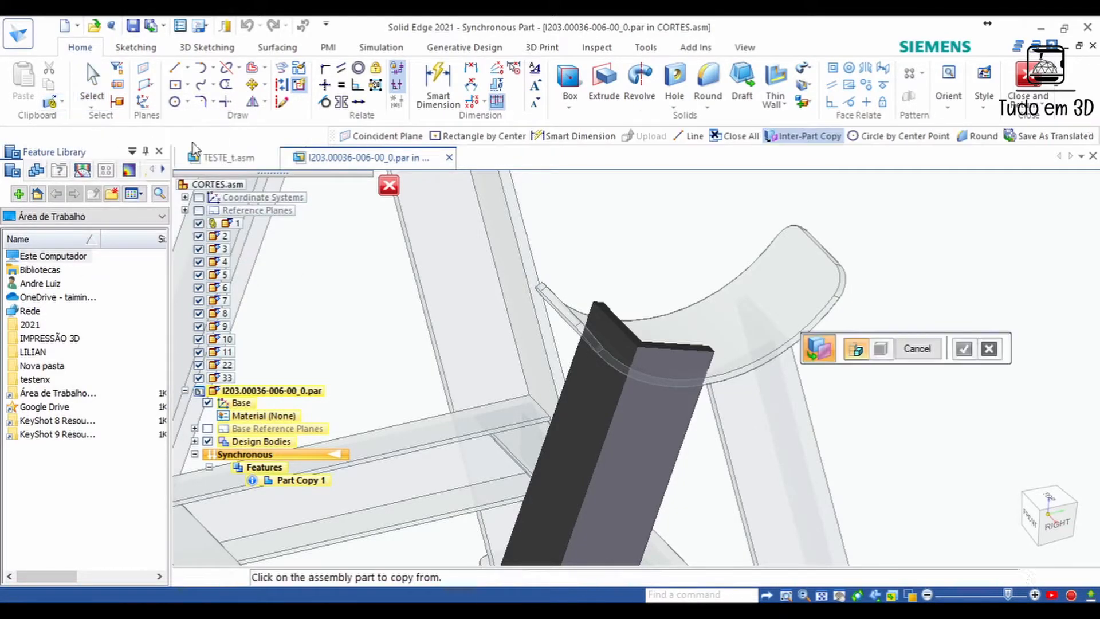
pyautogui.click(752, 310)
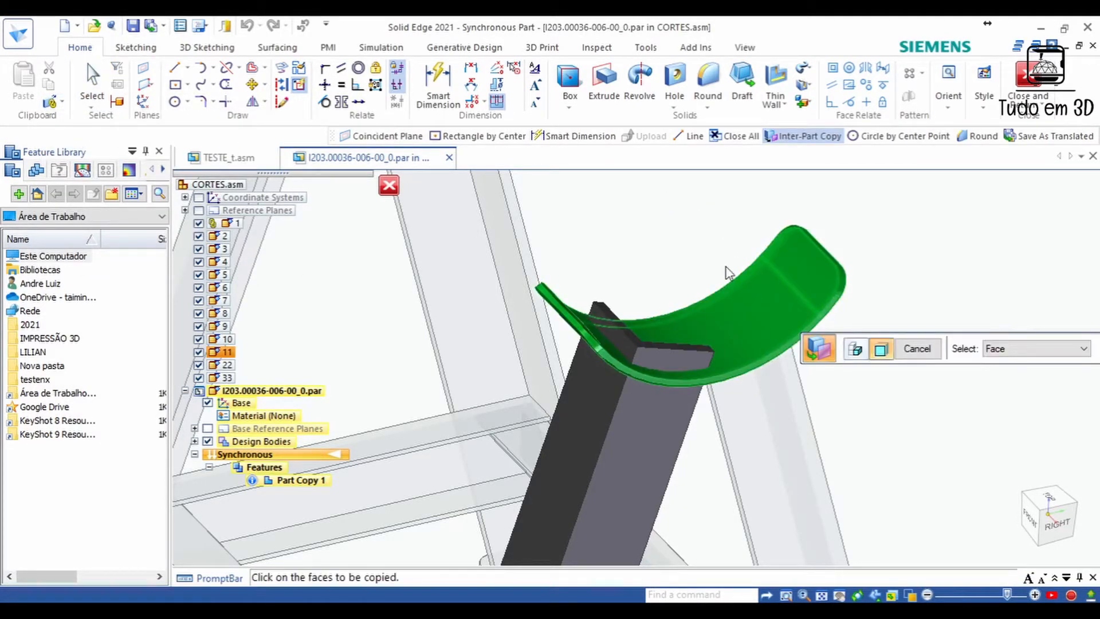
pyautogui.rightClick(640, 252)
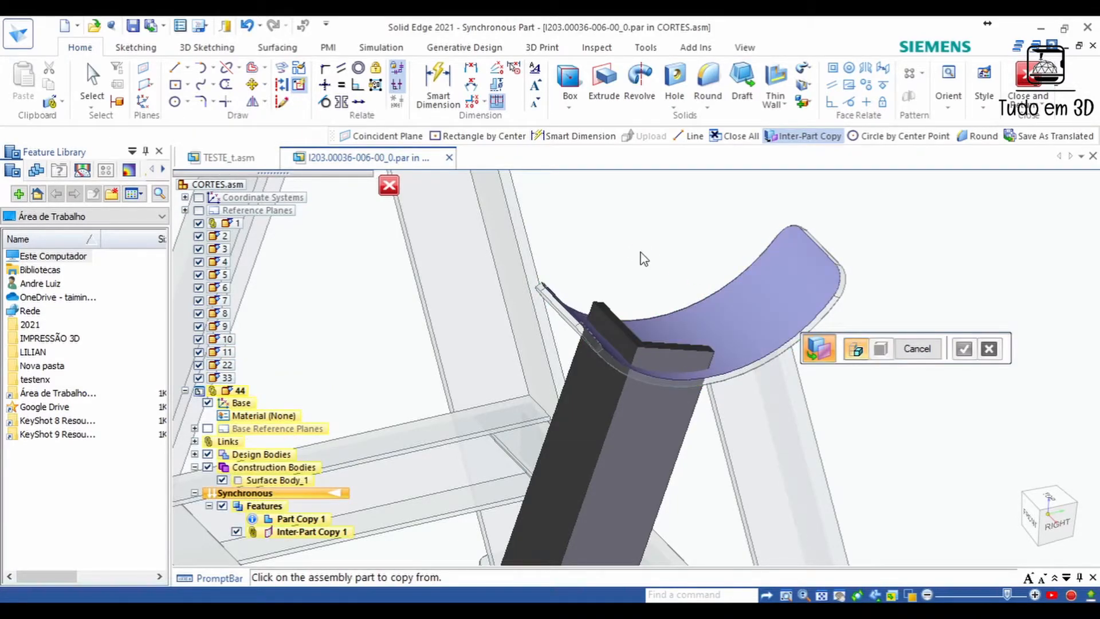
pyautogui.scroll(-1, 619, 250)
pyautogui.scroll(1, 601, 244)
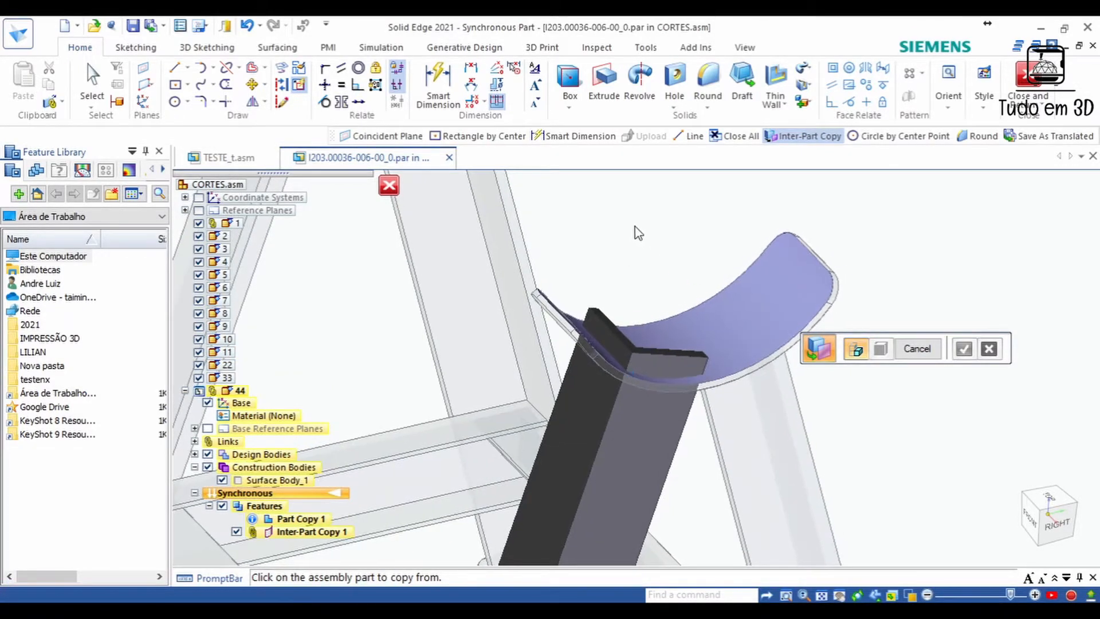
pyautogui.click(917, 349)
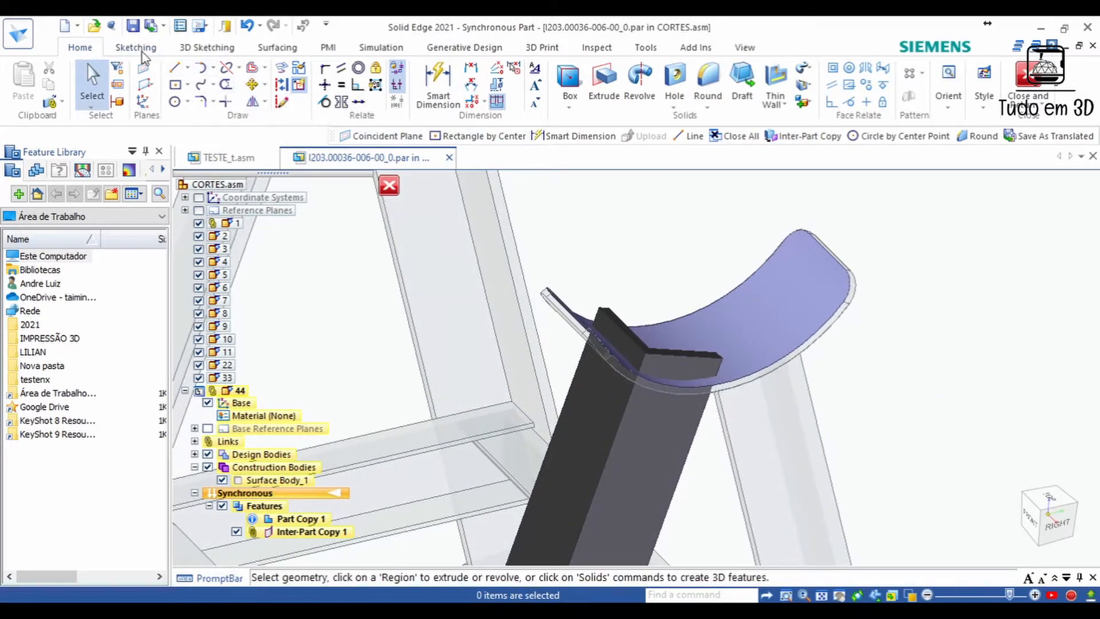
pyautogui.click(281, 49)
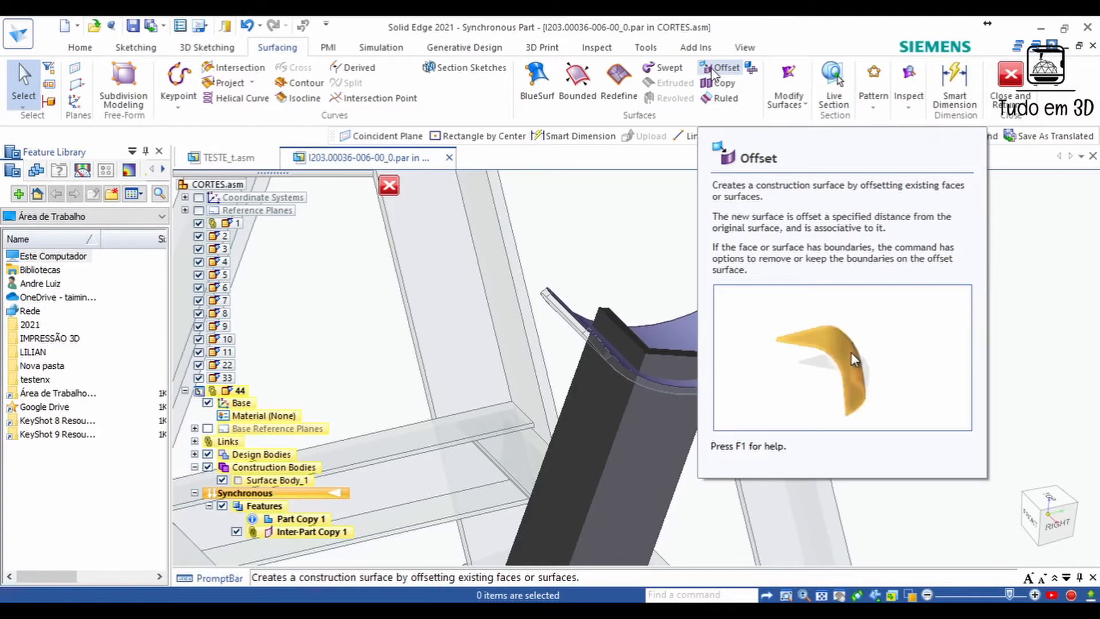
pyautogui.scroll(3, 720, 397)
pyautogui.moveTo(720, 397); pyautogui.dragTo(744, 343, button='middle')
pyautogui.scroll(-2, 734, 246)
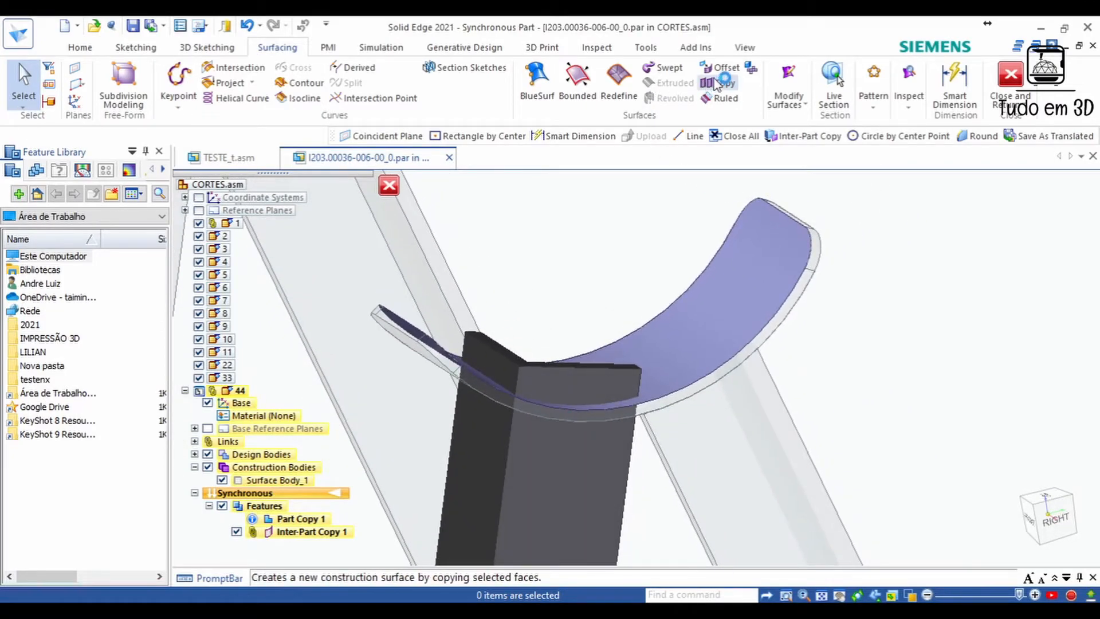
pyautogui.click(714, 312)
pyautogui.moveTo(710, 314); pyautogui.dragTo(851, 417, button='middle')
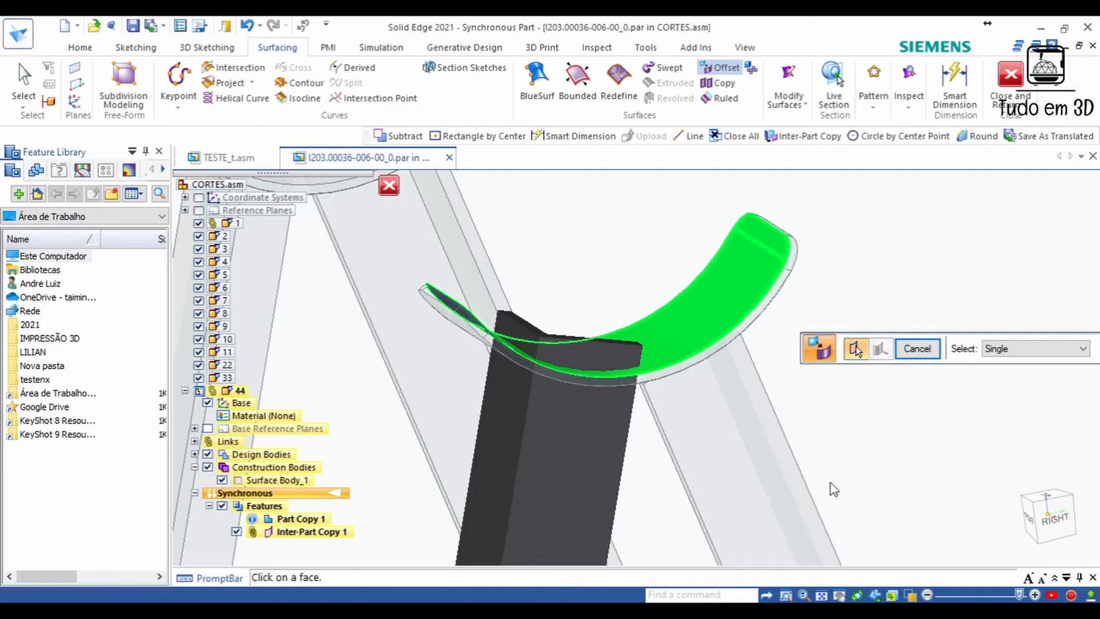
pyautogui.rightClick(869, 463)
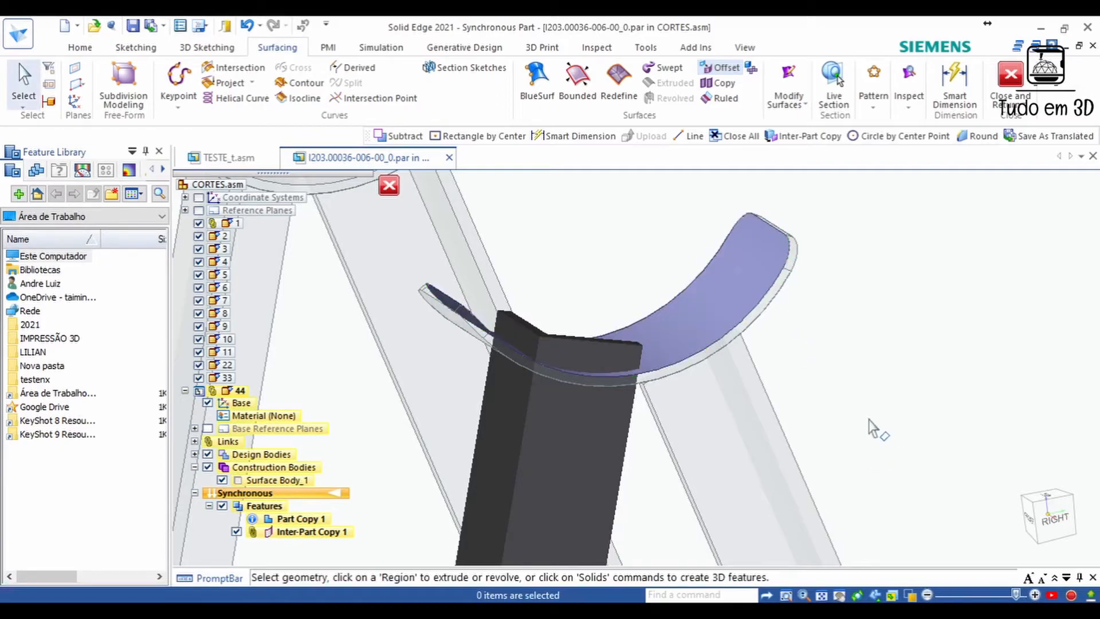
# - Switch the leg to the ordered environment and offset the copied saddle face 15 mm outward, below the saddle
pyautogui.rightClick(842, 295)
pyautogui.click(872, 567)
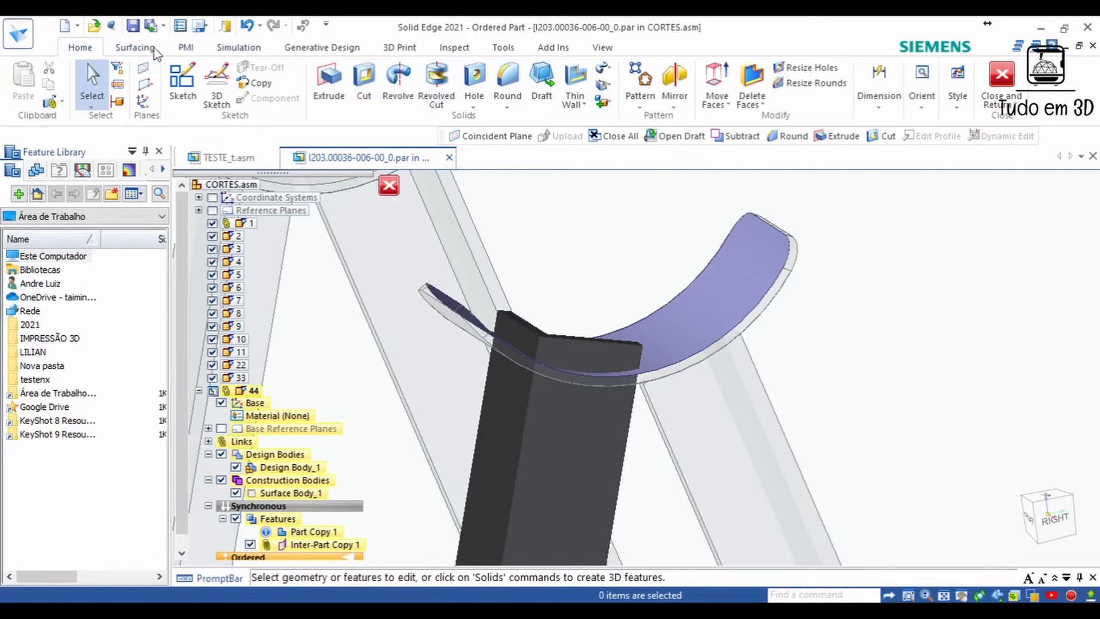
pyautogui.click(158, 49)
pyautogui.click(631, 67)
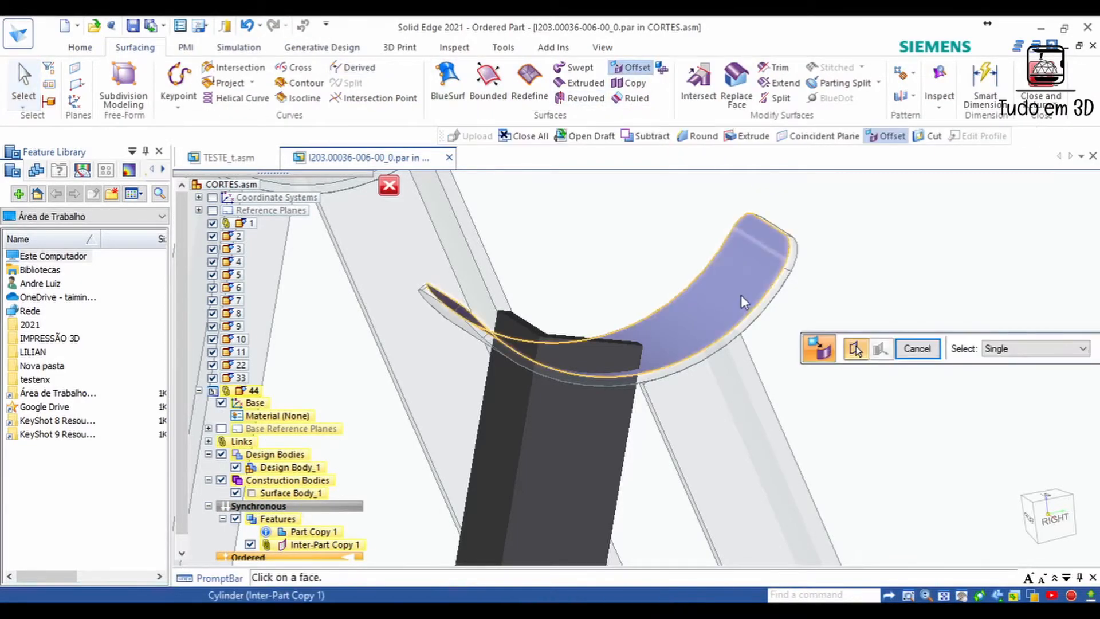
pyautogui.click(806, 289)
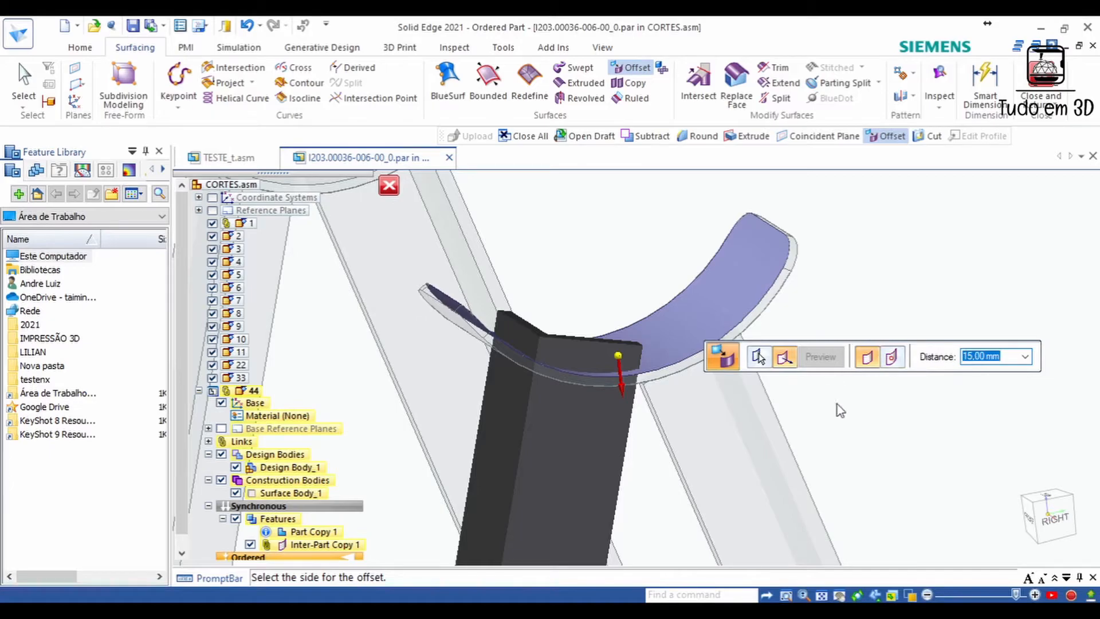
pyautogui.press('Return')
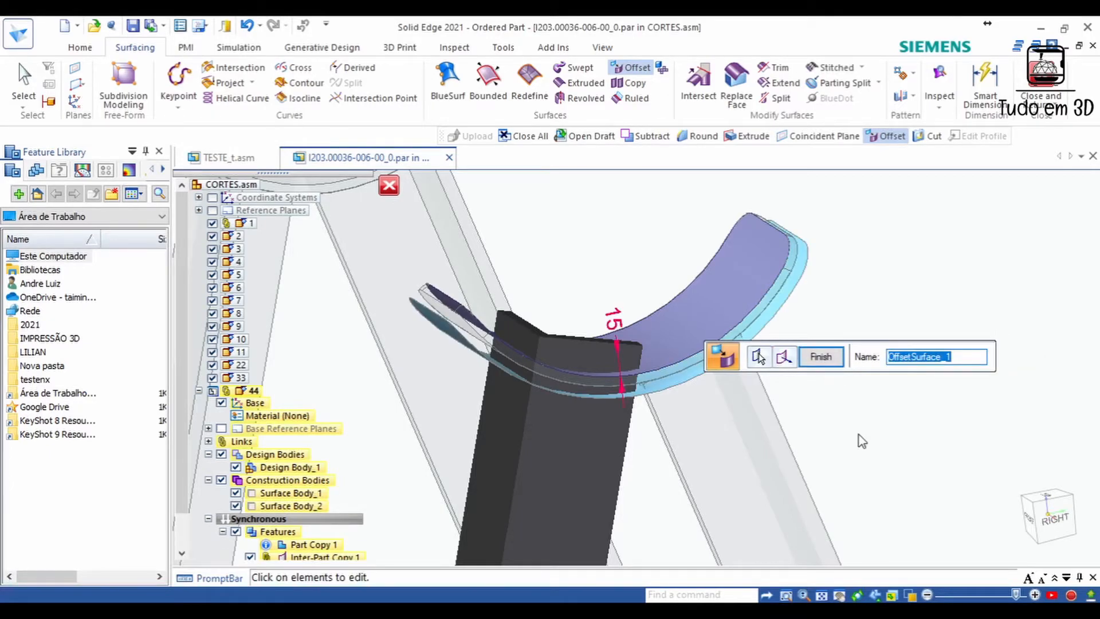
pyautogui.press('Return')
# - Subtract the leg's end with the offset saddle surface as the tool, removing the material above the surface
pyautogui.moveTo(868, 445); pyautogui.dragTo(642, 353, button='middle')
pyautogui.moveTo(644, 315); pyautogui.dragTo(938, 369, button='middle')
pyautogui.click(83, 49)
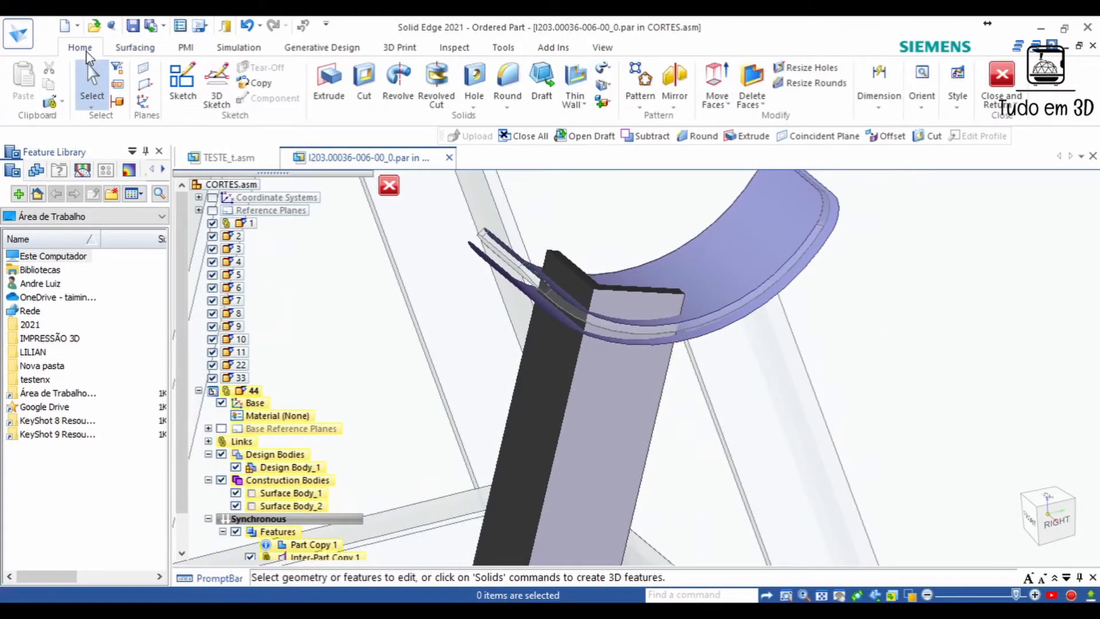
pyautogui.click(607, 108)
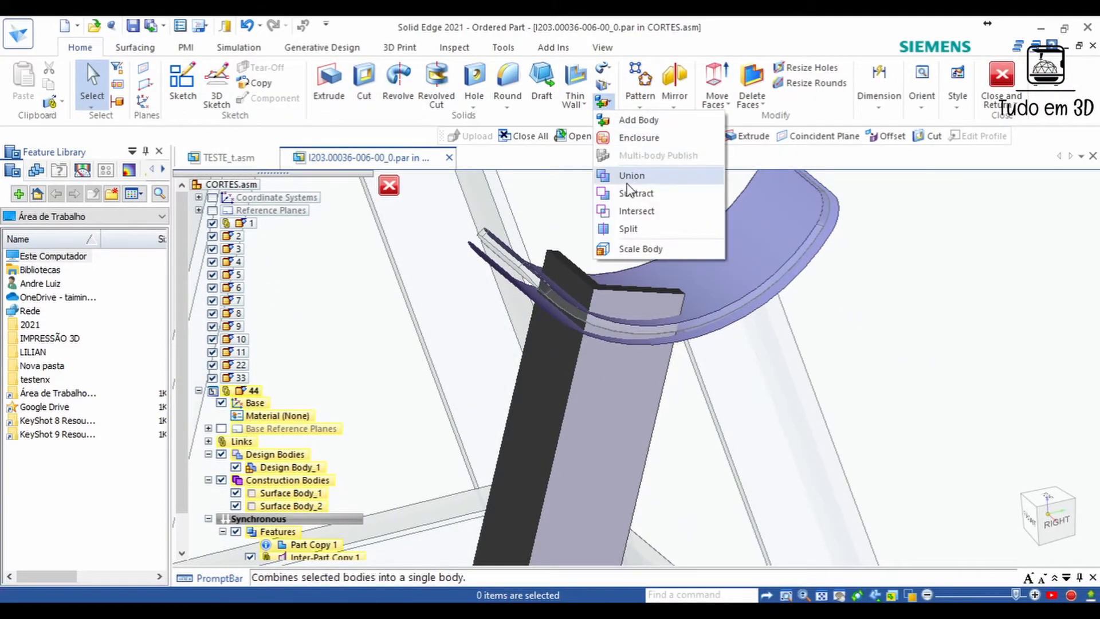
pyautogui.click(627, 201)
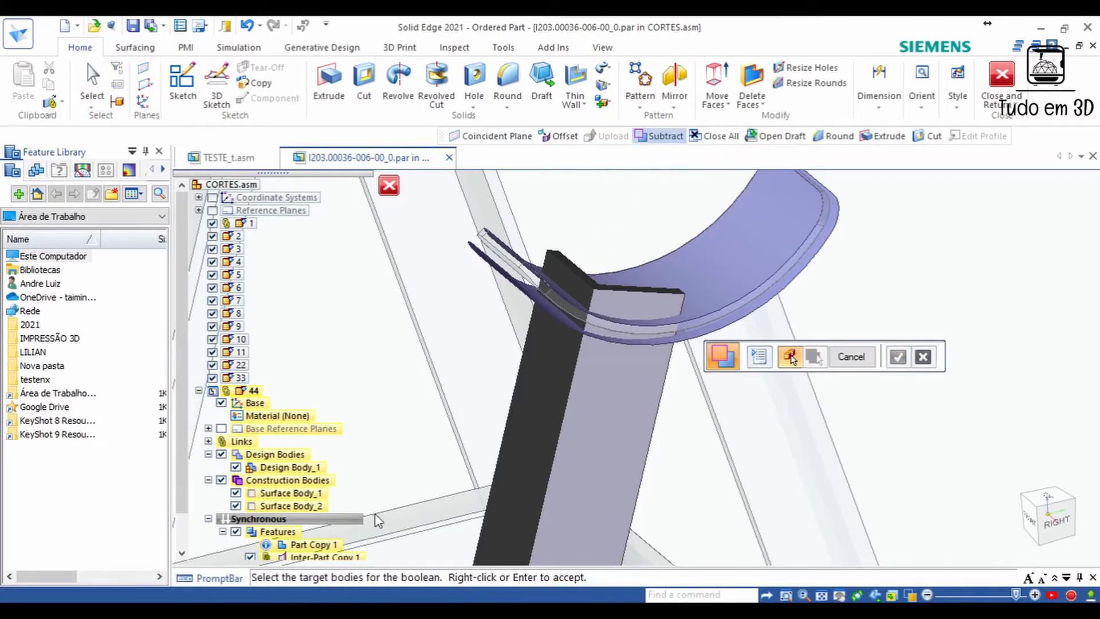
pyautogui.click(614, 451)
pyautogui.click(898, 356)
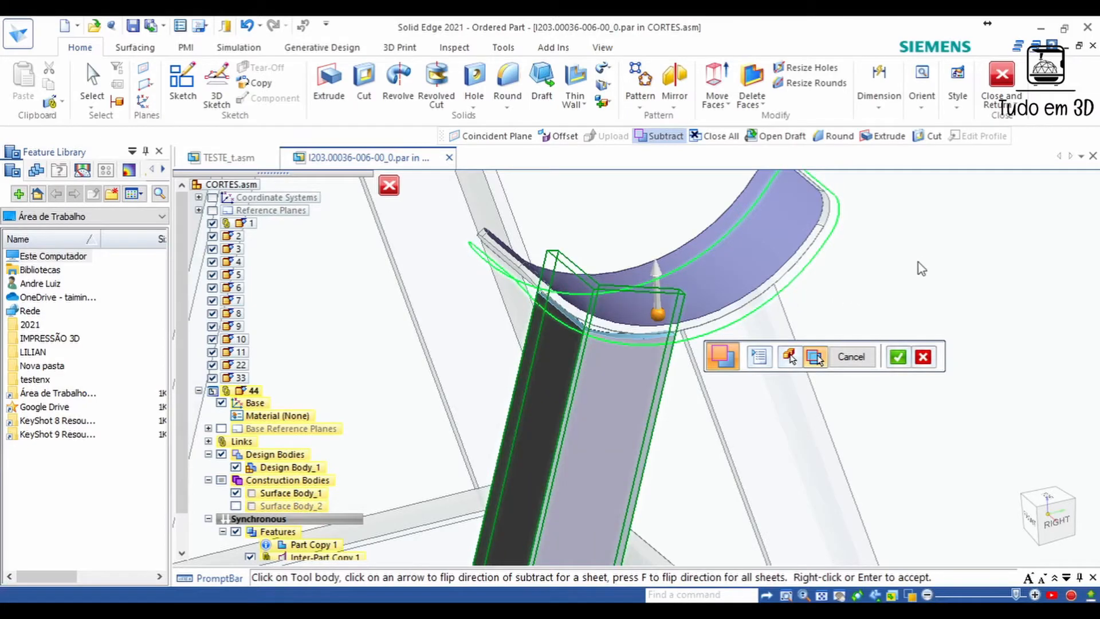
pyautogui.click(919, 262)
pyautogui.moveTo(921, 260); pyautogui.dragTo(912, 286, button='middle')
pyautogui.click(852, 356)
pyautogui.click(847, 359)
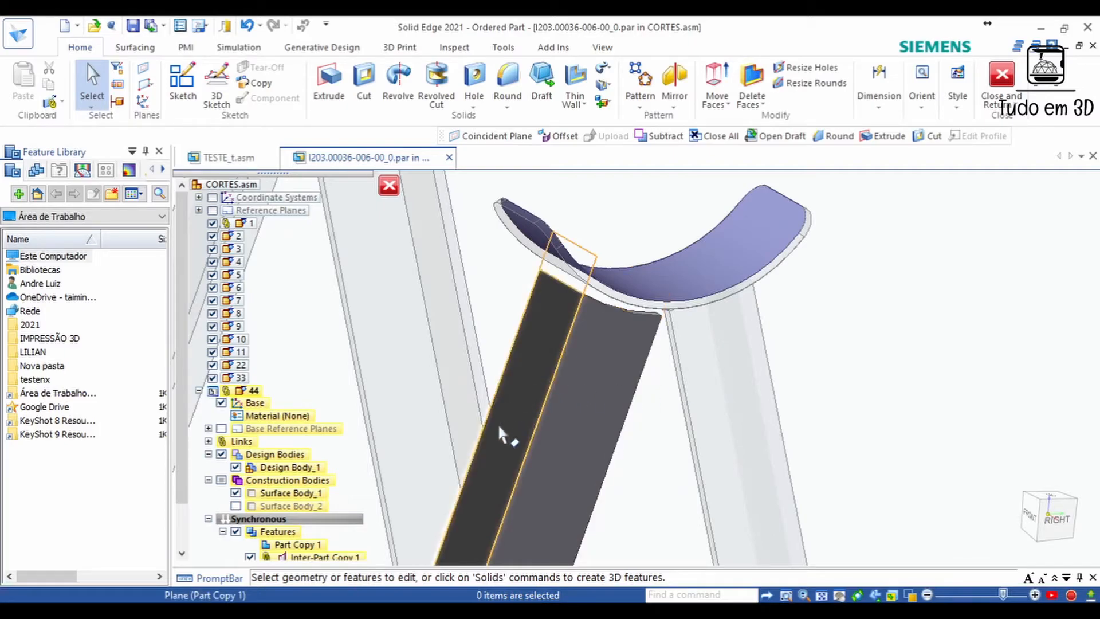
# - Redisplay the offset surface body and change its offset distance to 10 mm
pyautogui.click(236, 506)
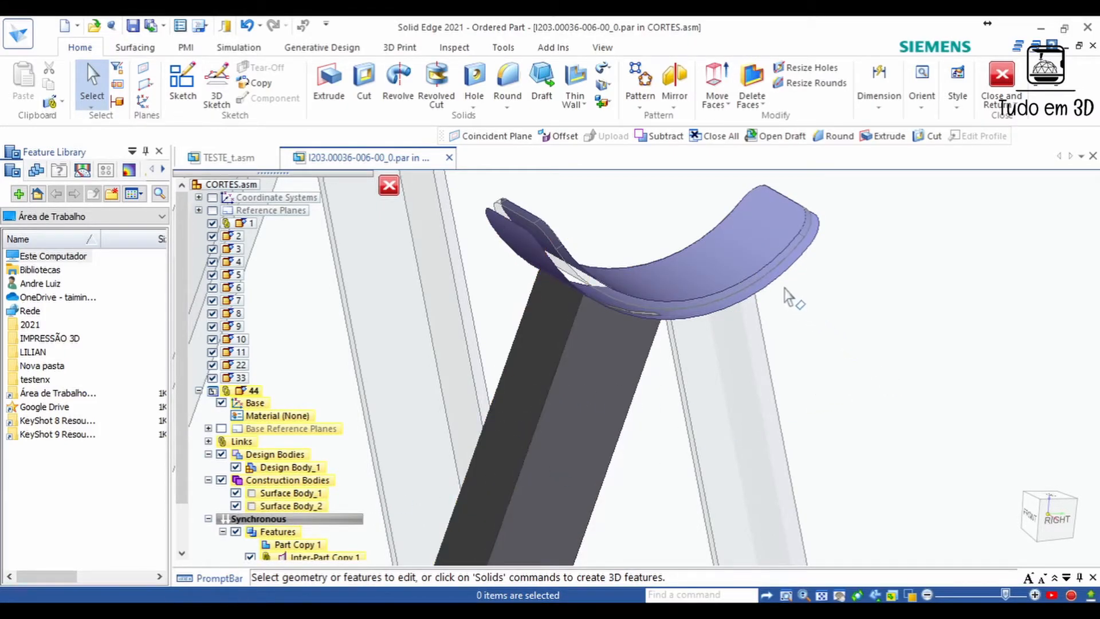
pyautogui.click(778, 281)
pyautogui.click(791, 315)
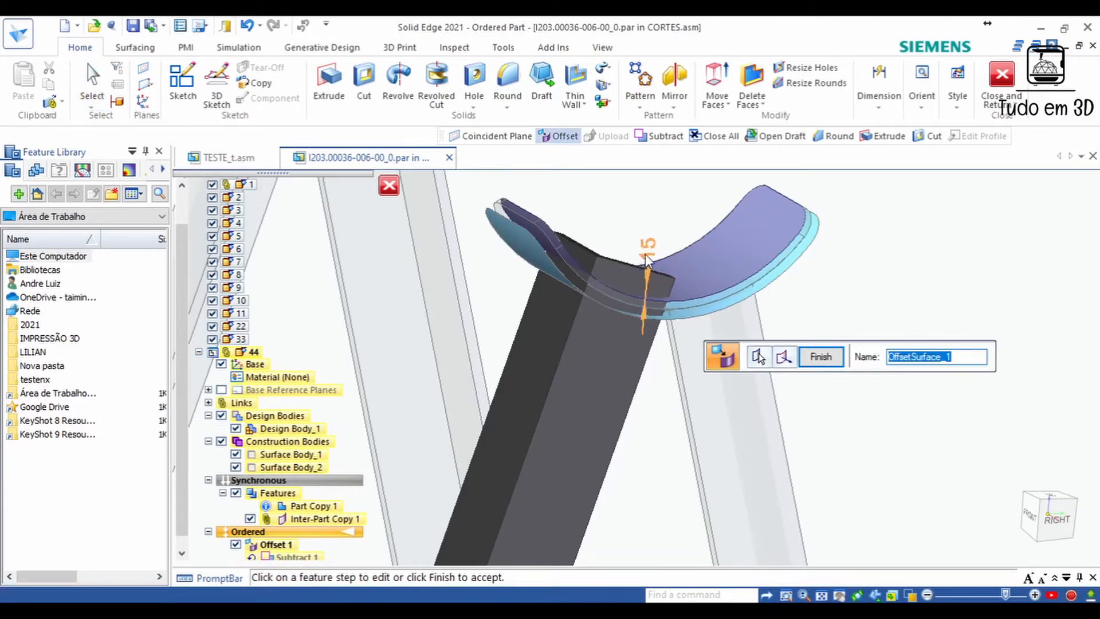
pyautogui.click(647, 249)
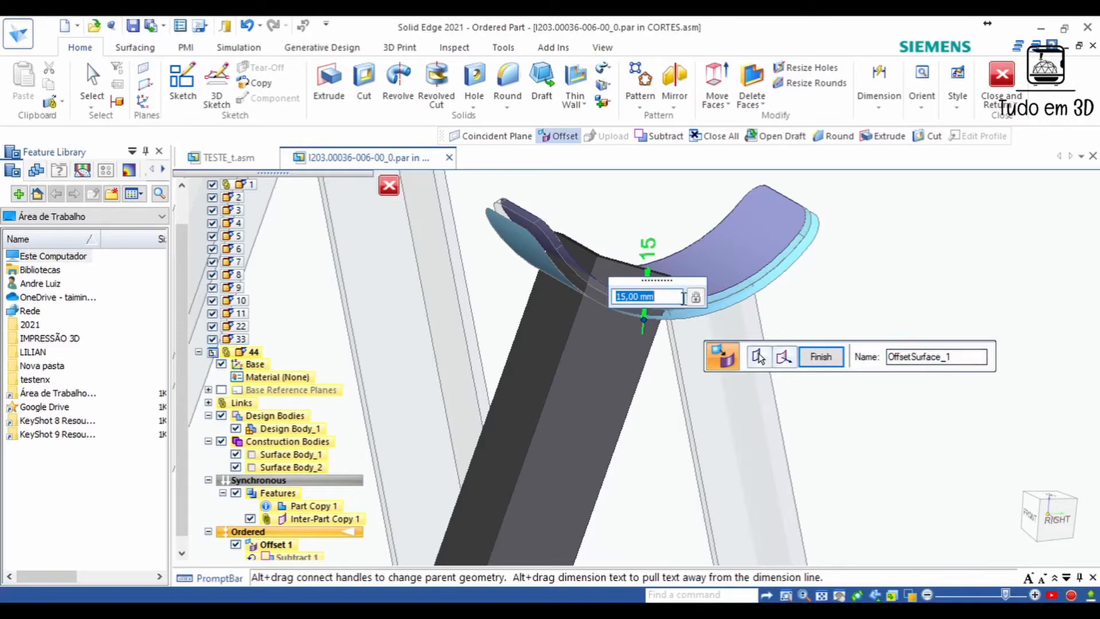
pyautogui.write('10')
pyautogui.press('Return')
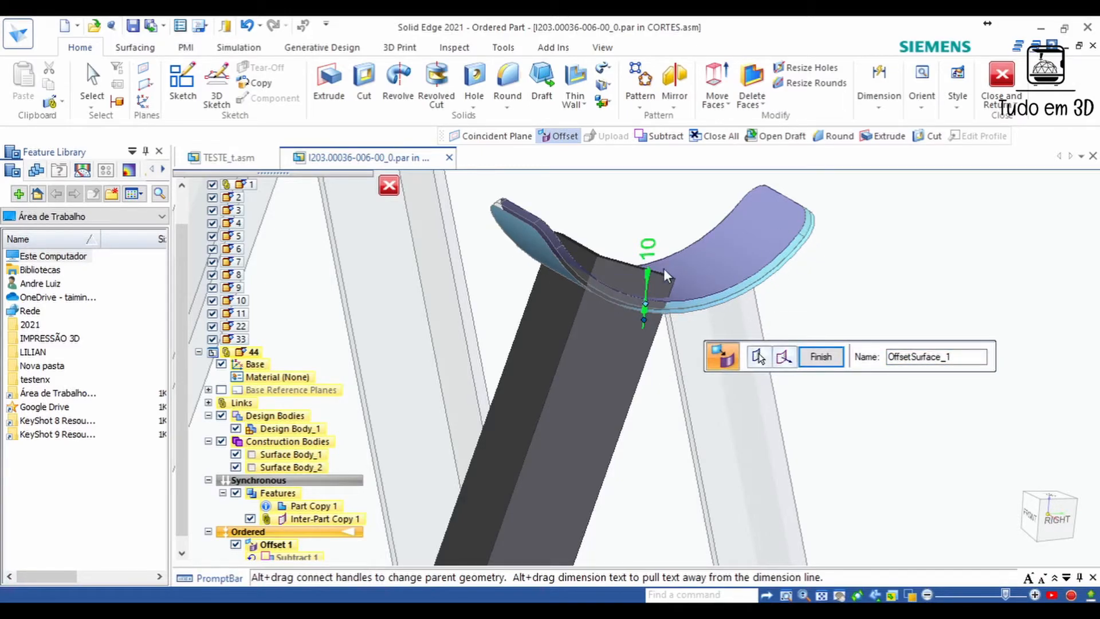
# - Reduce the saddle surface's offset distance to 8 mm and close the leg back to the assembly
pyautogui.click(646, 250)
pyautogui.write('8')
pyautogui.press('Return')
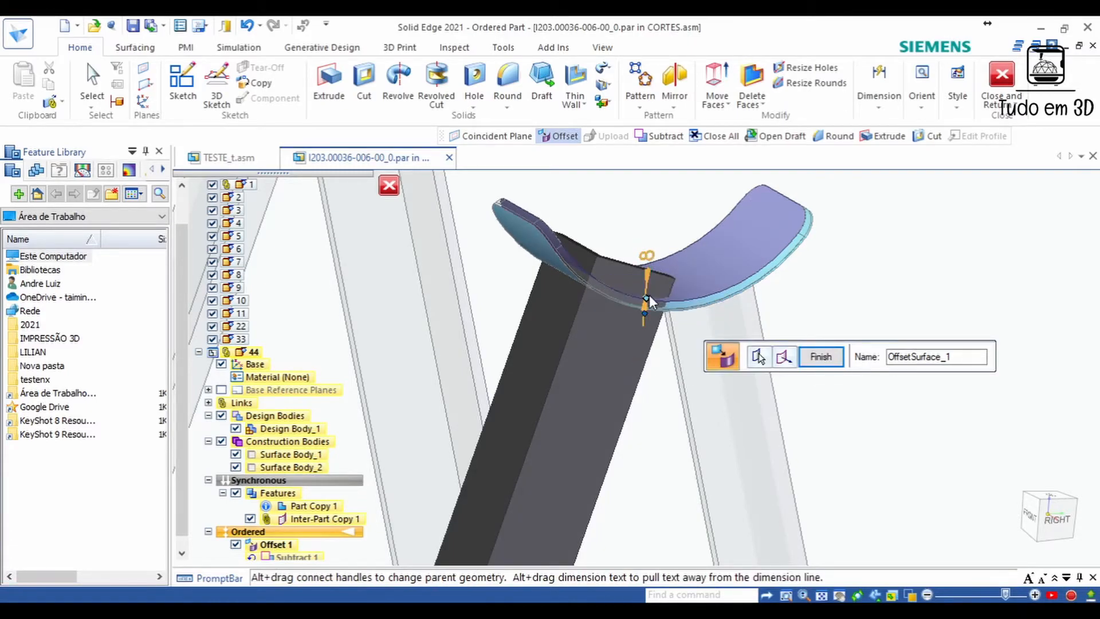
pyautogui.click(821, 357)
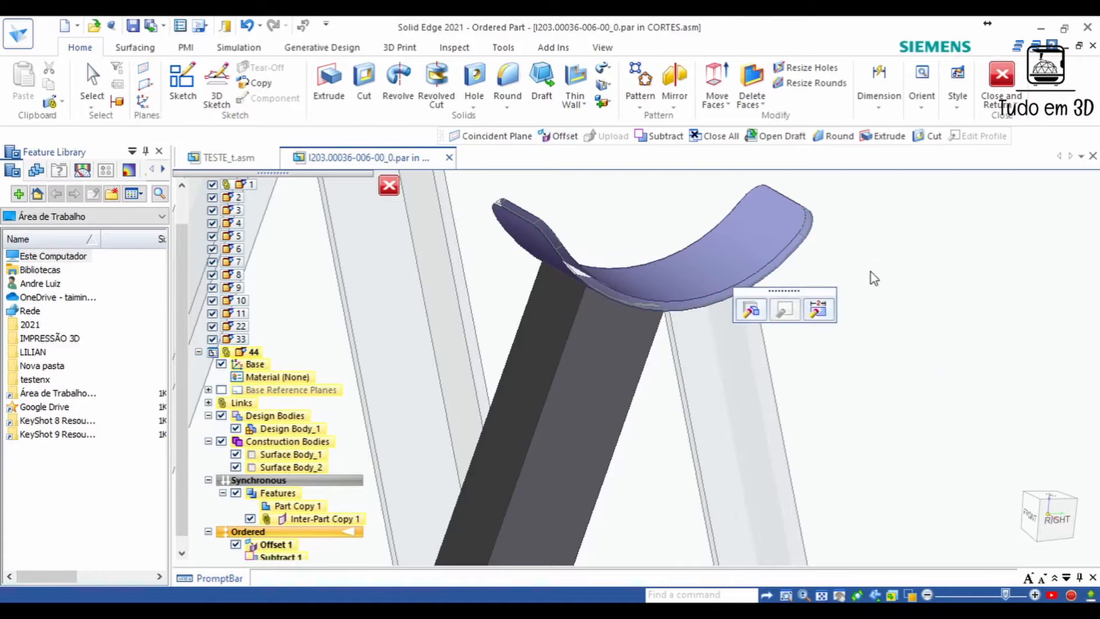
pyautogui.rightClick(938, 339)
pyautogui.moveTo(880, 380); pyautogui.dragTo(844, 376, button='middle')
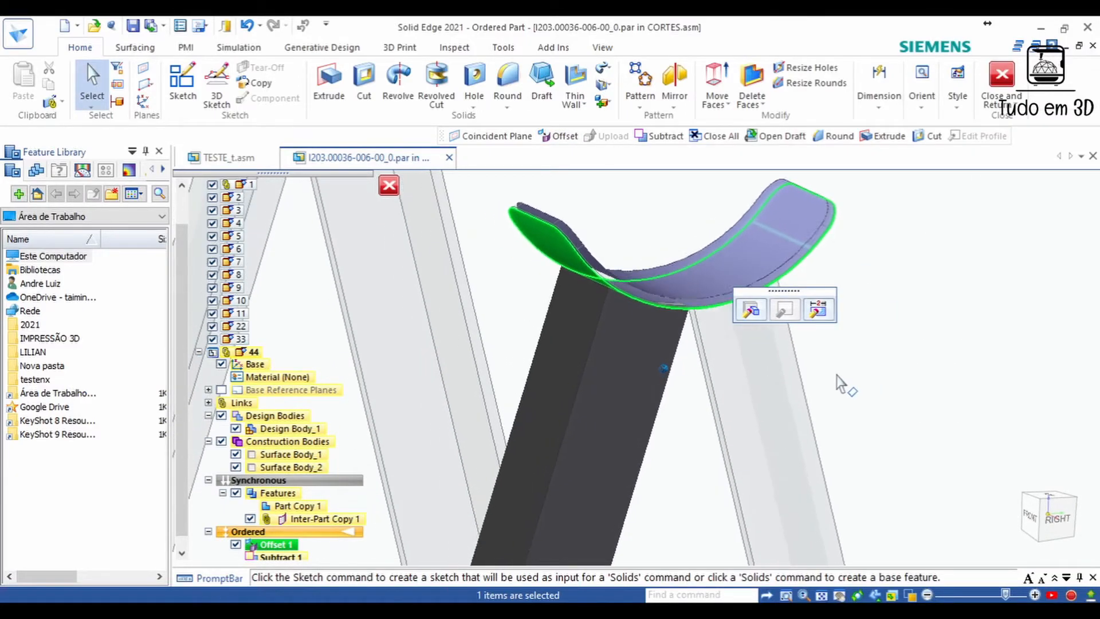
pyautogui.scroll(3, 518, 309)
pyautogui.click(518, 305)
pyautogui.moveTo(517, 305); pyautogui.dragTo(879, 372, button='middle')
pyautogui.click(997, 80)
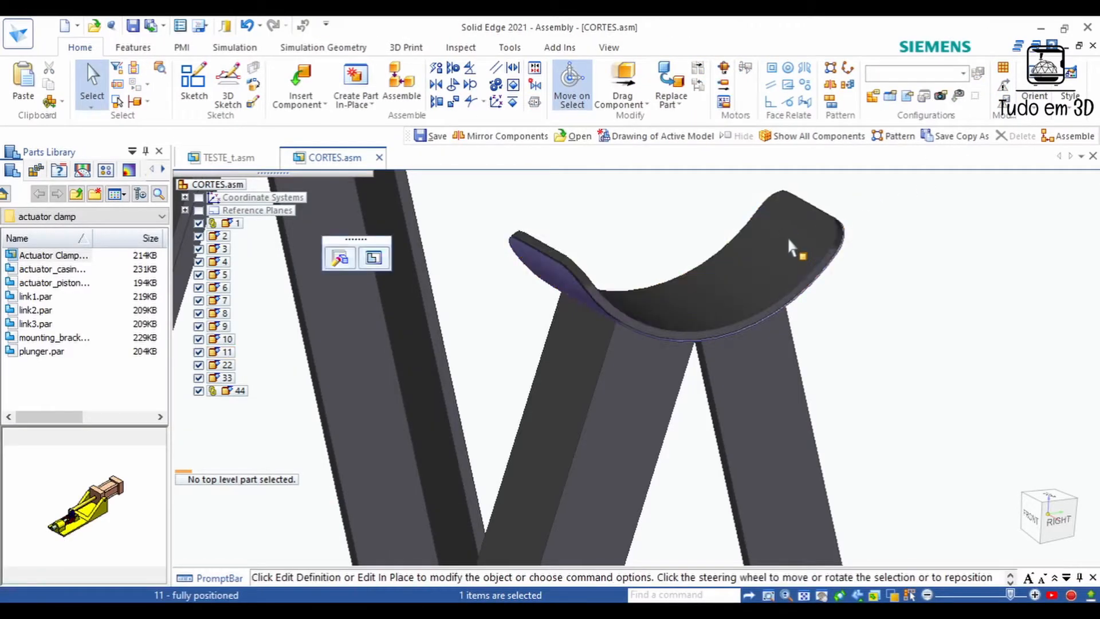
# - Open the curved saddle for in-place editing, set its cylindrical face radius to 112 mm, and close back to the assembly
pyautogui.click(787, 236)
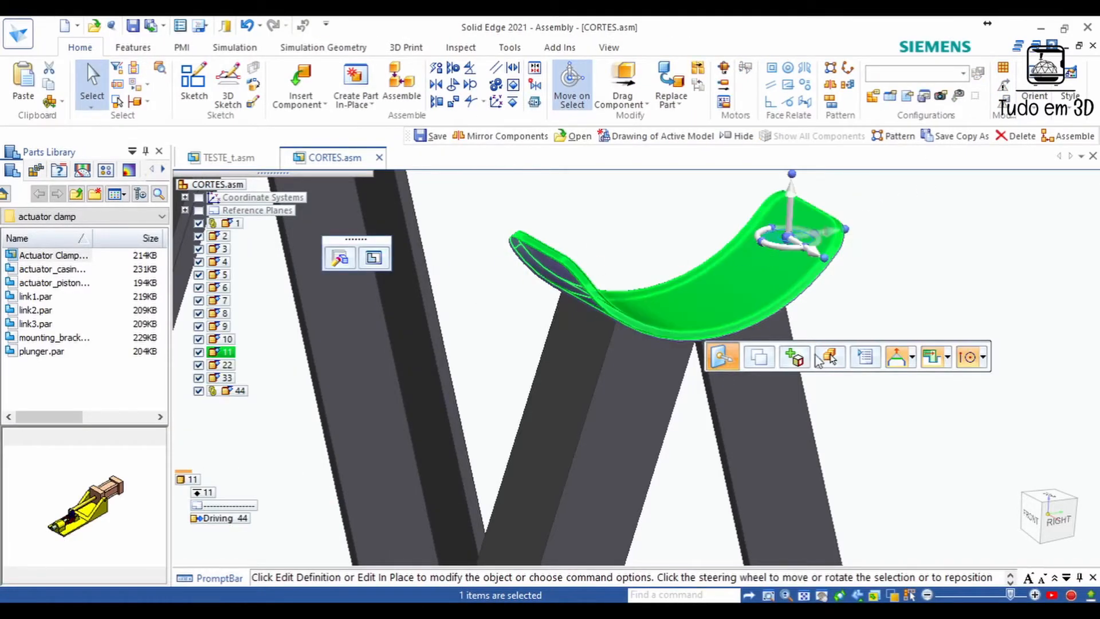
pyautogui.click(378, 260)
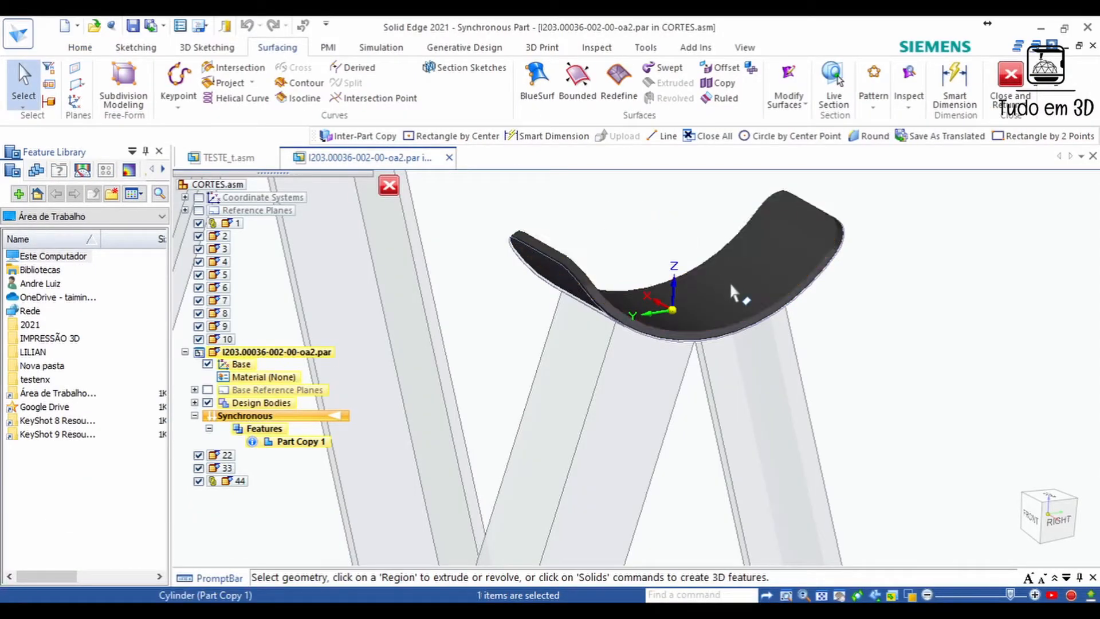
pyautogui.click(730, 282)
pyautogui.click(679, 317)
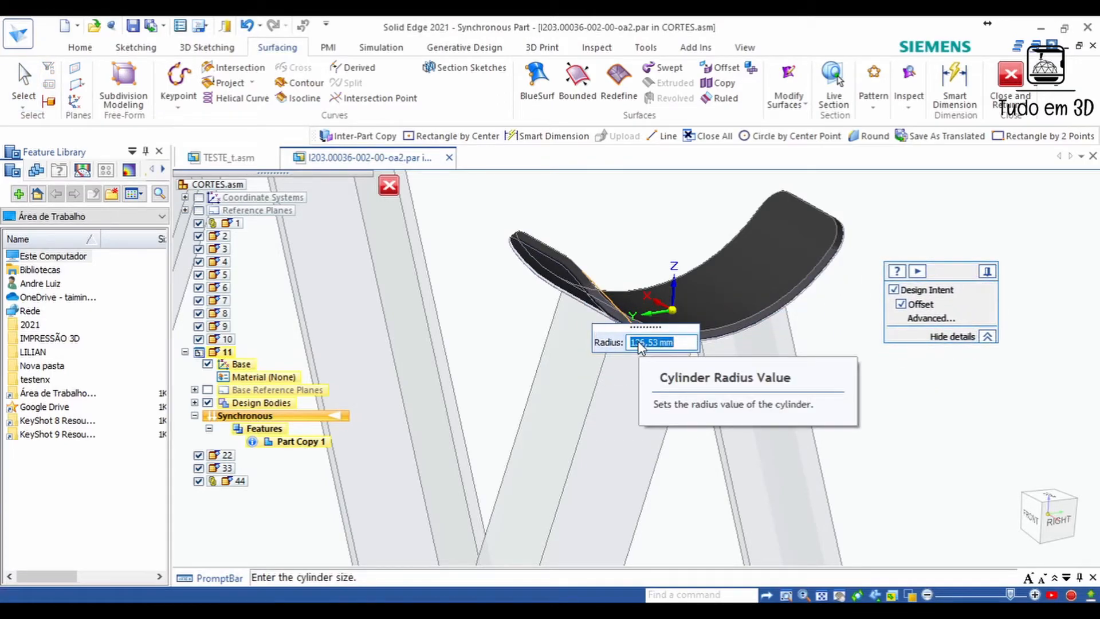
pyautogui.write('112')
pyautogui.press('Return')
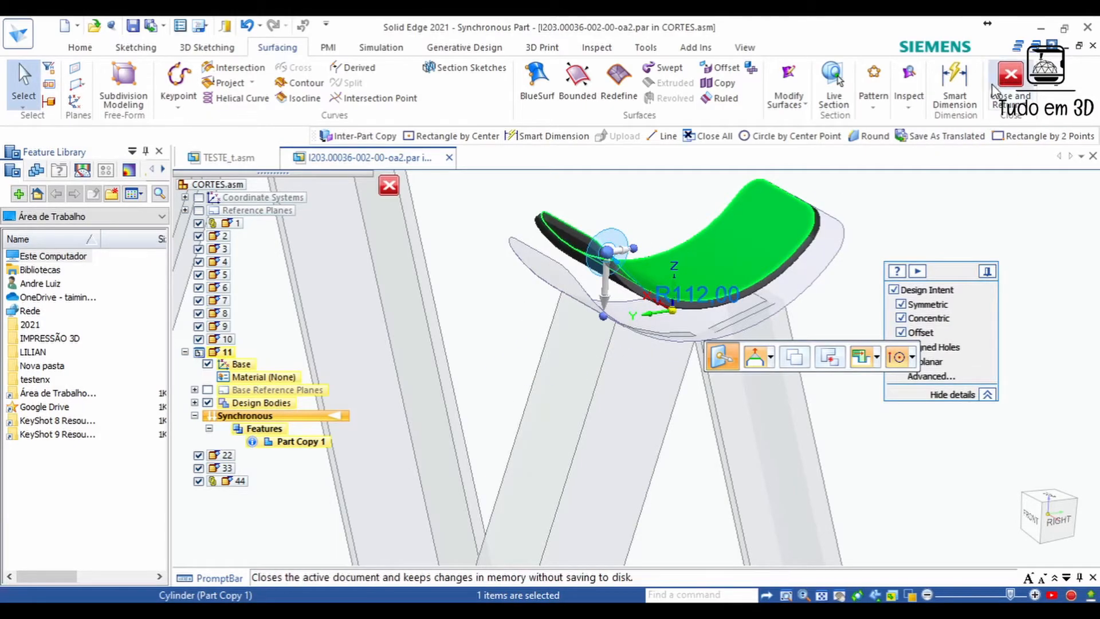
pyautogui.click(1011, 75)
# - Undo the saddle radius change and the leg's offset-surface trim in the assembly
pyautogui.moveTo(931, 326); pyautogui.dragTo(906, 367, button='middle')
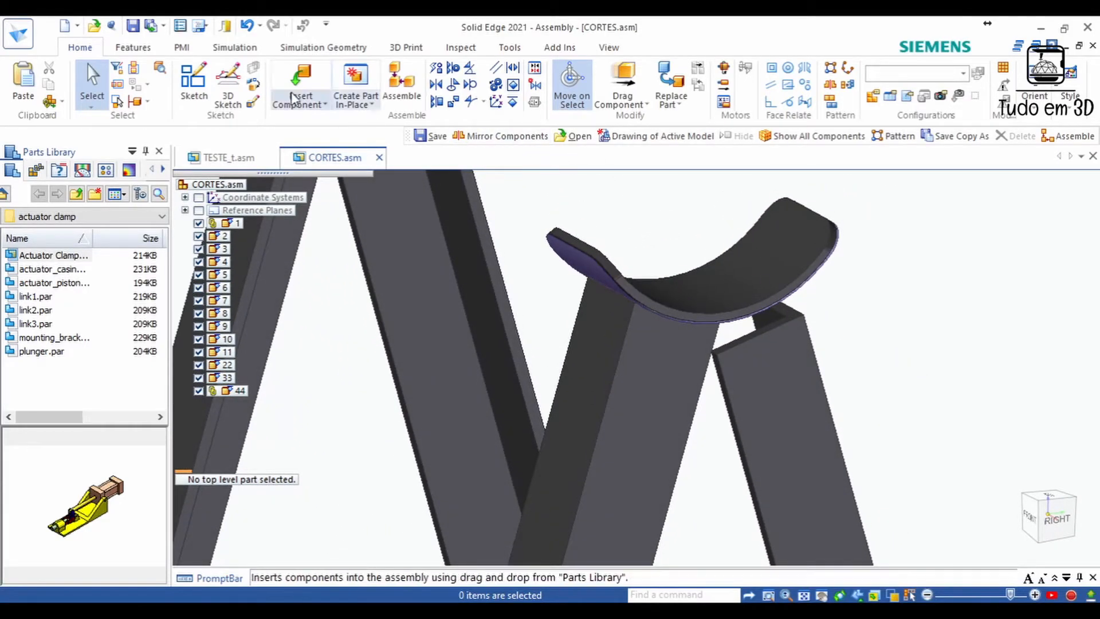
pyautogui.click(245, 27)
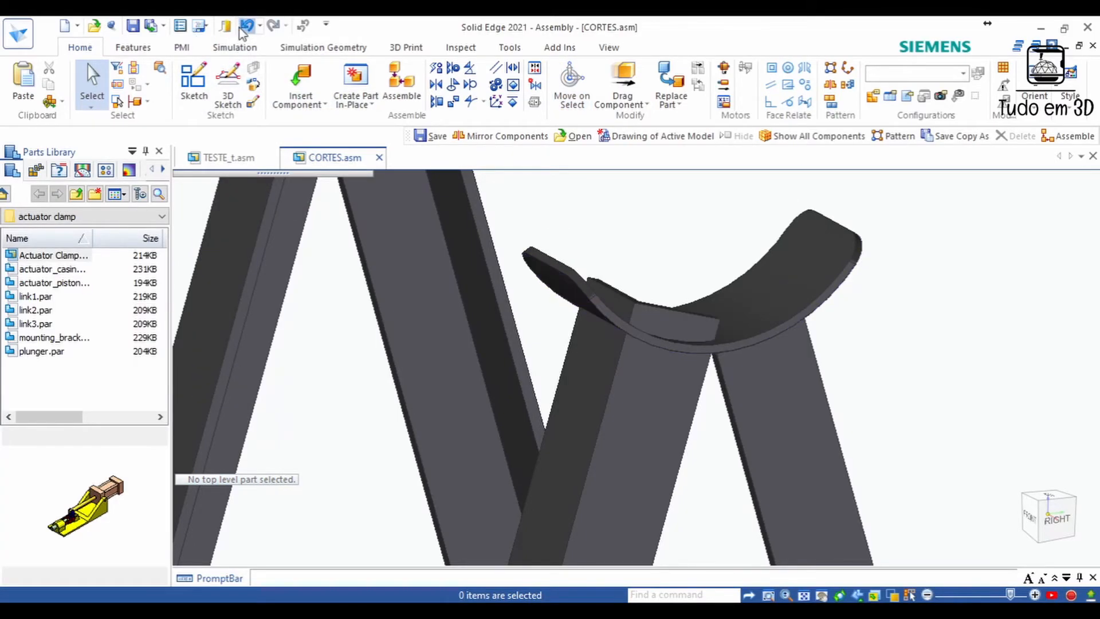
pyautogui.moveTo(876, 362); pyautogui.dragTo(934, 353, button='middle')
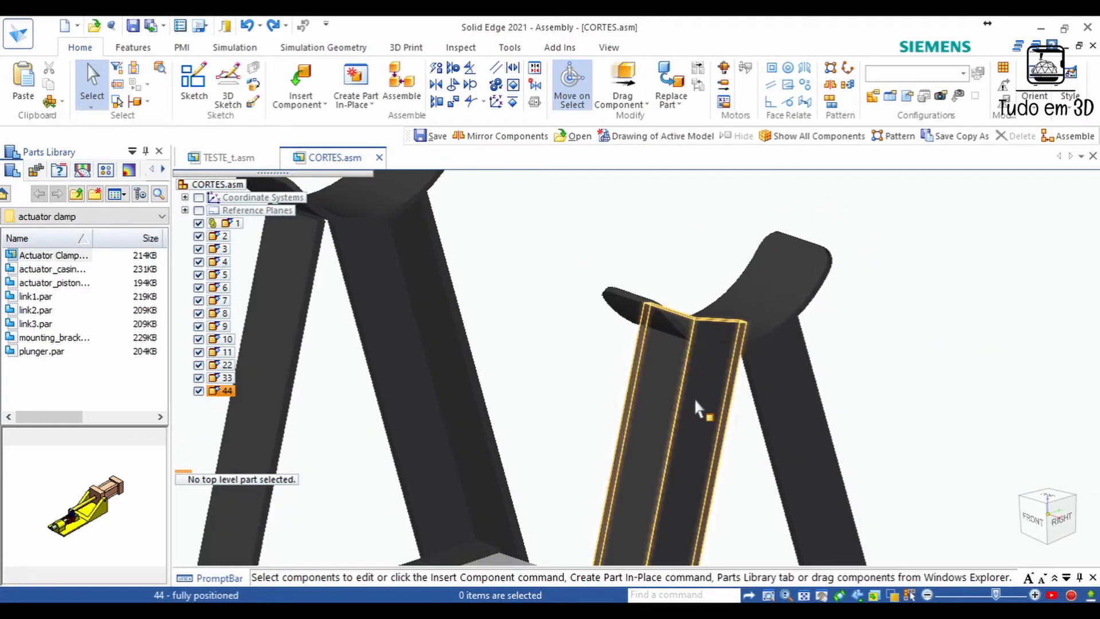
# - Open the untrimmed angle leg under the saddle for in-place editing in the ordered environment
pyautogui.click(700, 405)
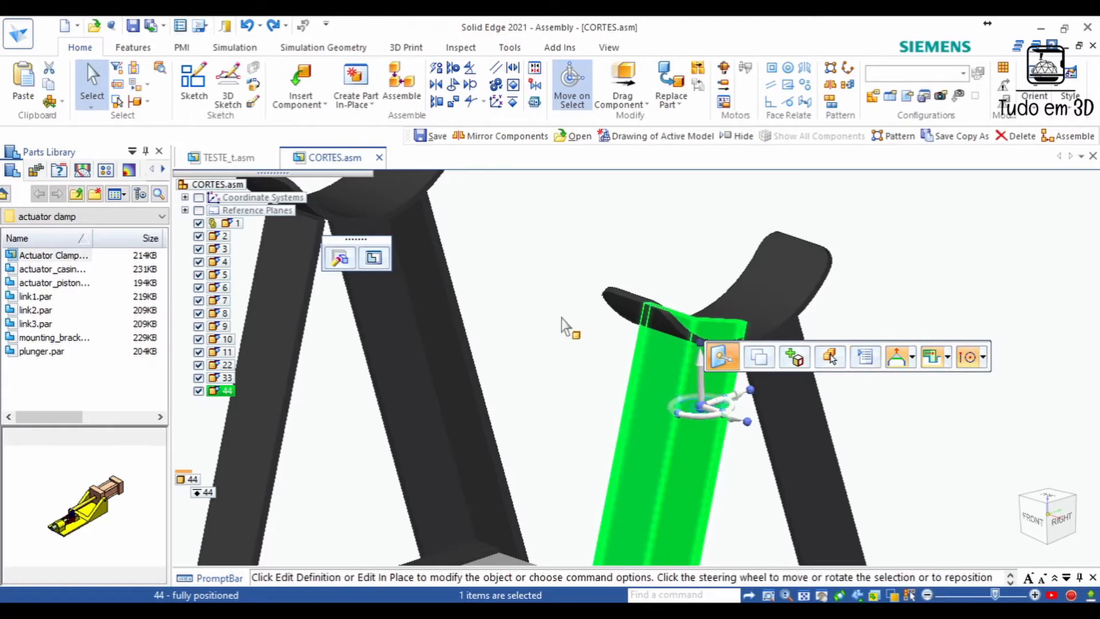
pyautogui.click(375, 261)
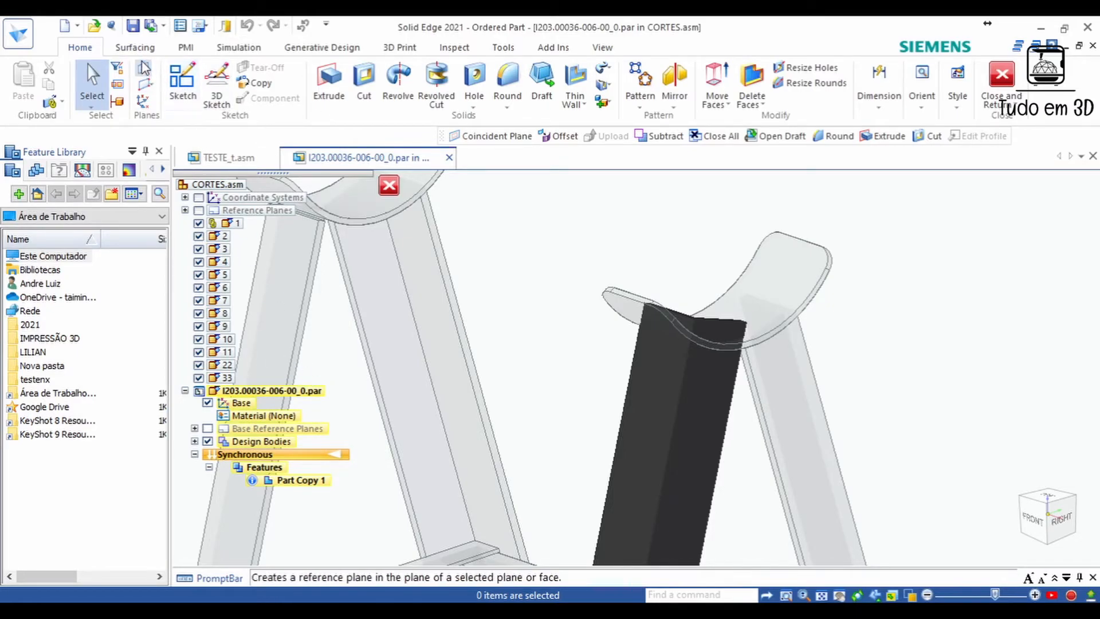
pyautogui.rightClick(504, 247)
pyautogui.click(469, 230)
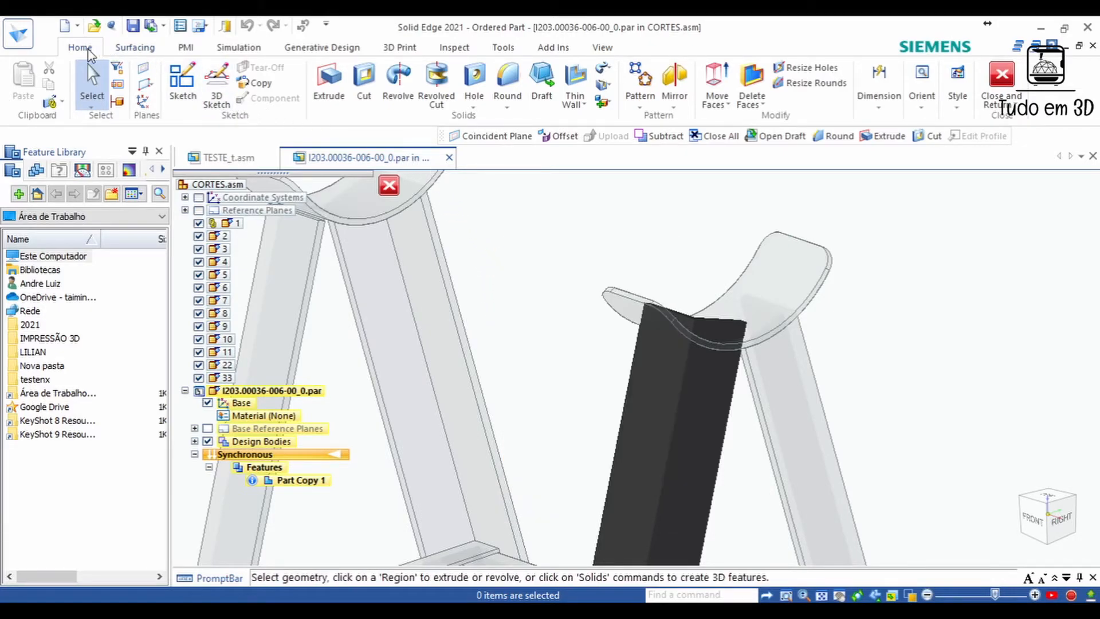
pyautogui.moveTo(492, 233); pyautogui.dragTo(418, 141, button='middle')
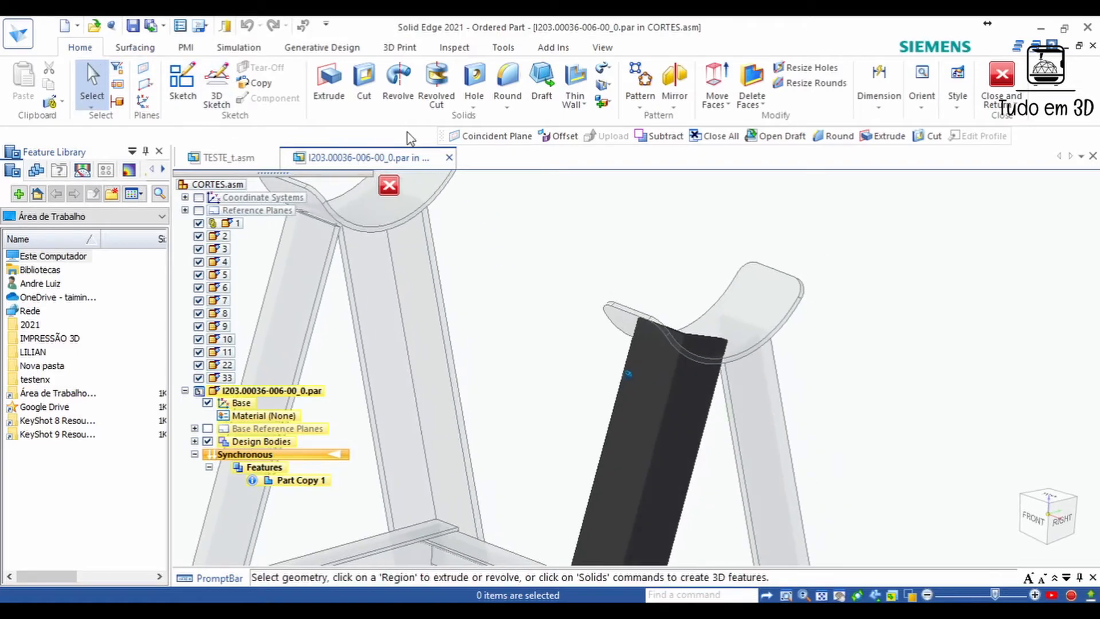
pyautogui.click(138, 48)
pyautogui.click(99, 50)
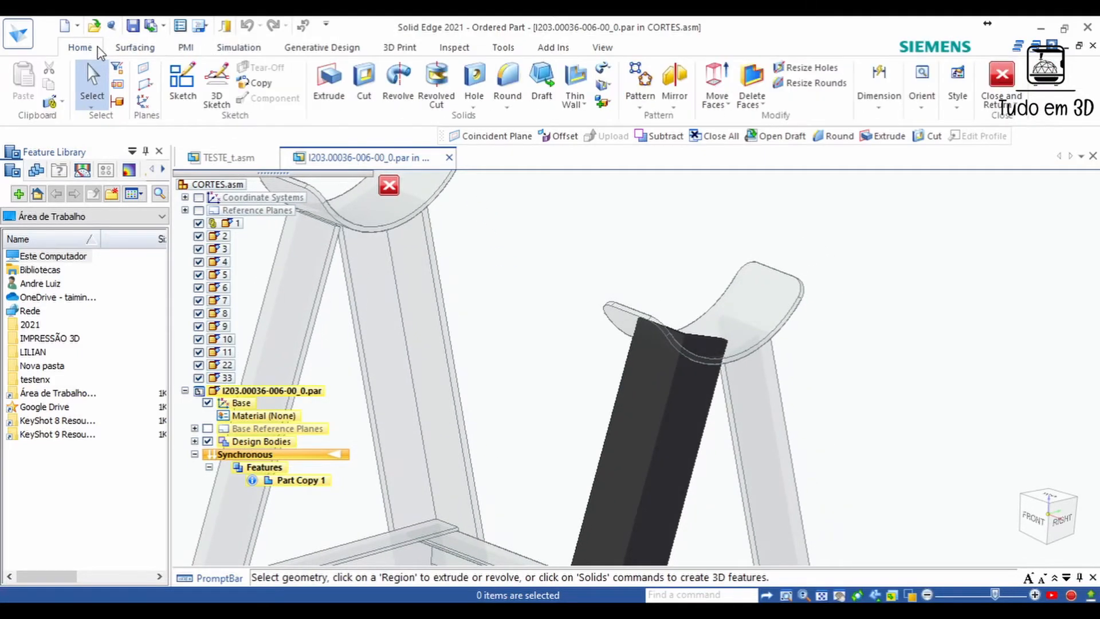
pyautogui.moveTo(321, 195)
pyautogui.mouseDown(button='middle')
pyautogui.moveTo(545, 236)
pyautogui.moveTo(580, 282)
pyautogui.moveTo(567, 304)
pyautogui.mouseUp(button='middle')
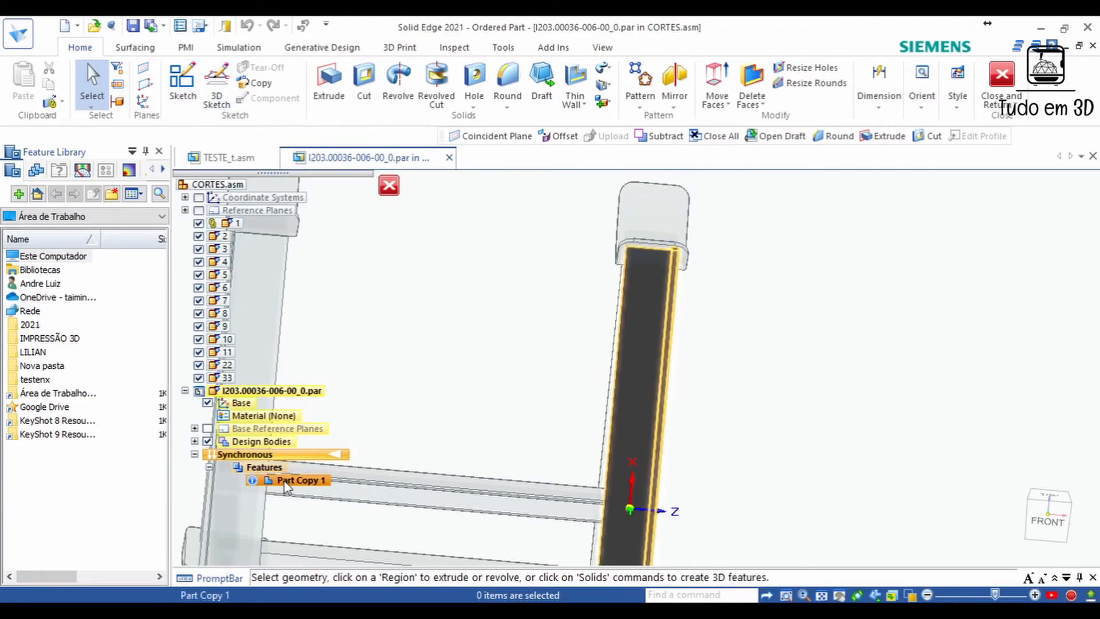
pyautogui.moveTo(466, 368); pyautogui.dragTo(510, 351, button='middle')
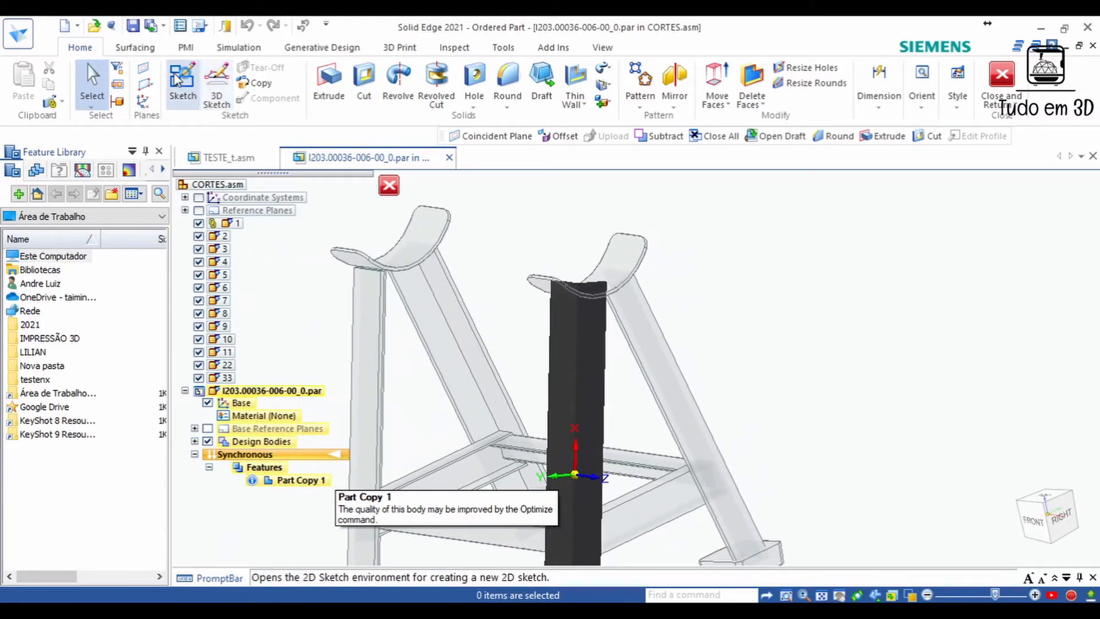
# - Sketch on the leg's flat side face and project the saddle's curved edge into it, maintaining associativity with the assembly part
pyautogui.click(178, 80)
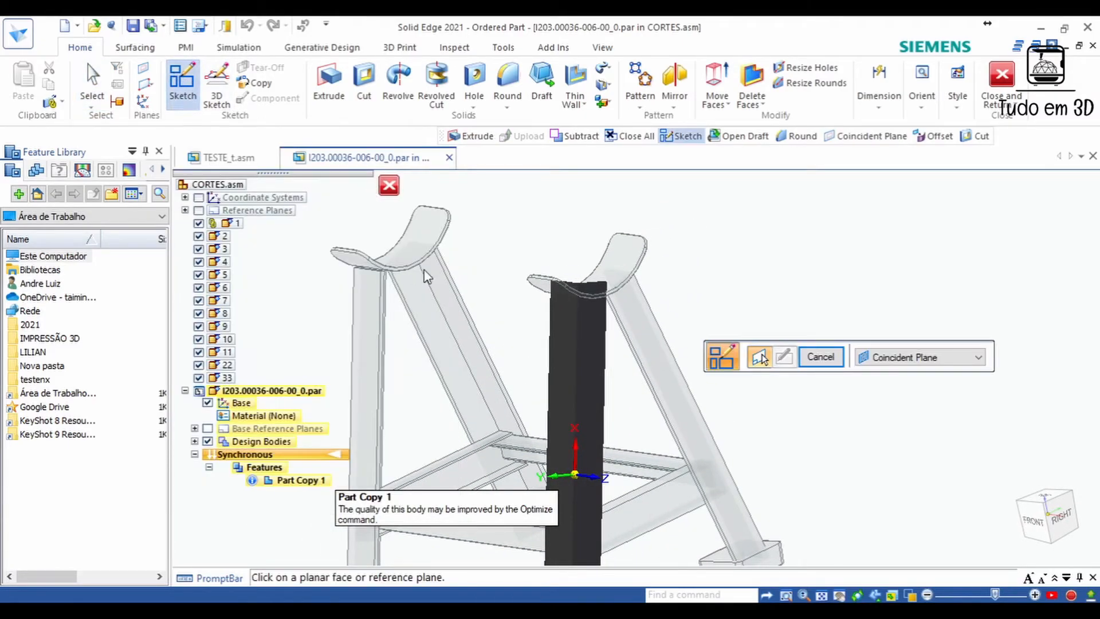
pyautogui.click(594, 301)
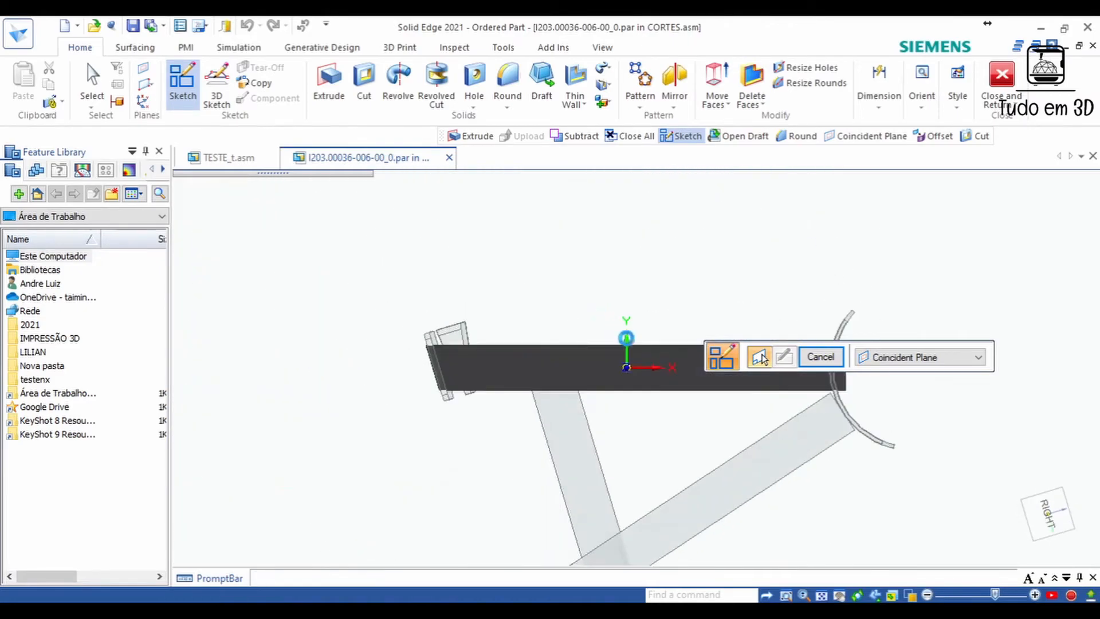
pyautogui.click(760, 358)
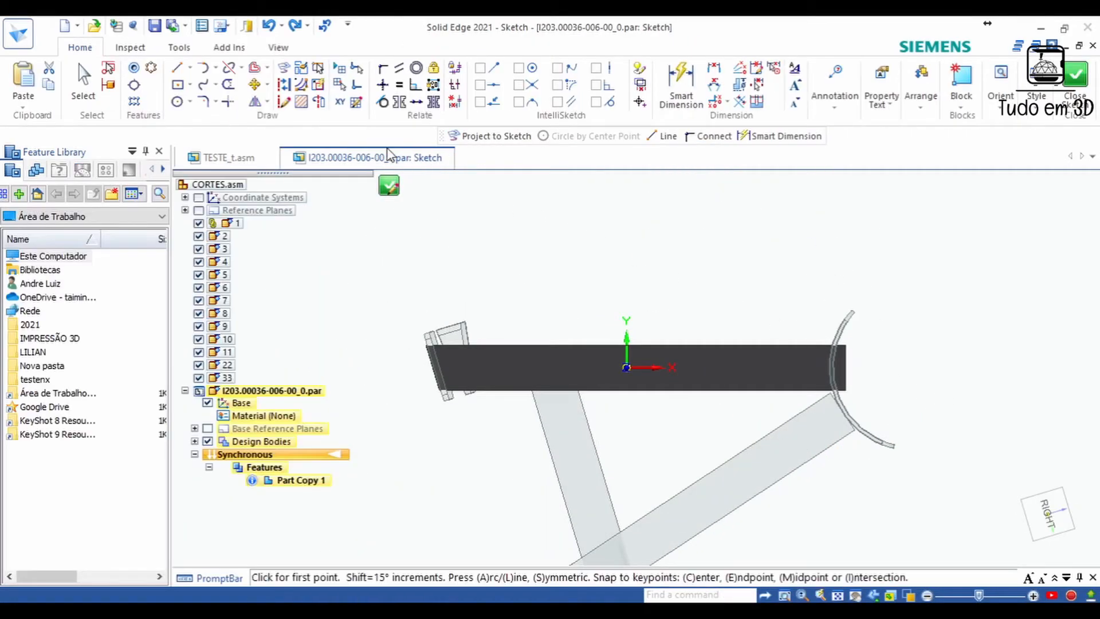
pyautogui.click(285, 69)
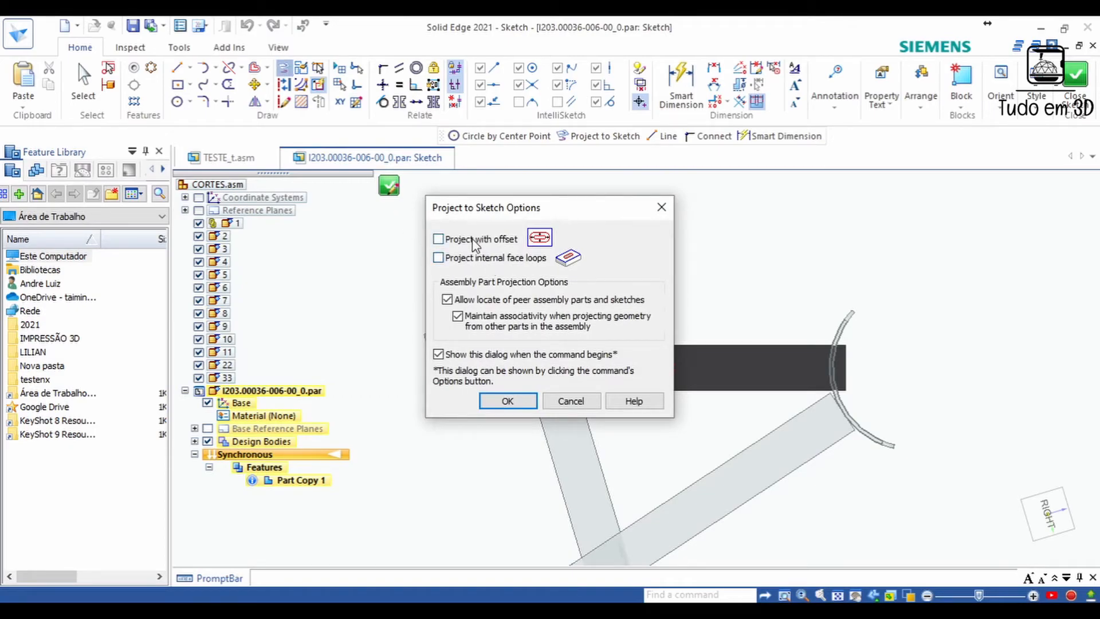
pyautogui.click(507, 401)
pyautogui.scroll(3, 946, 427)
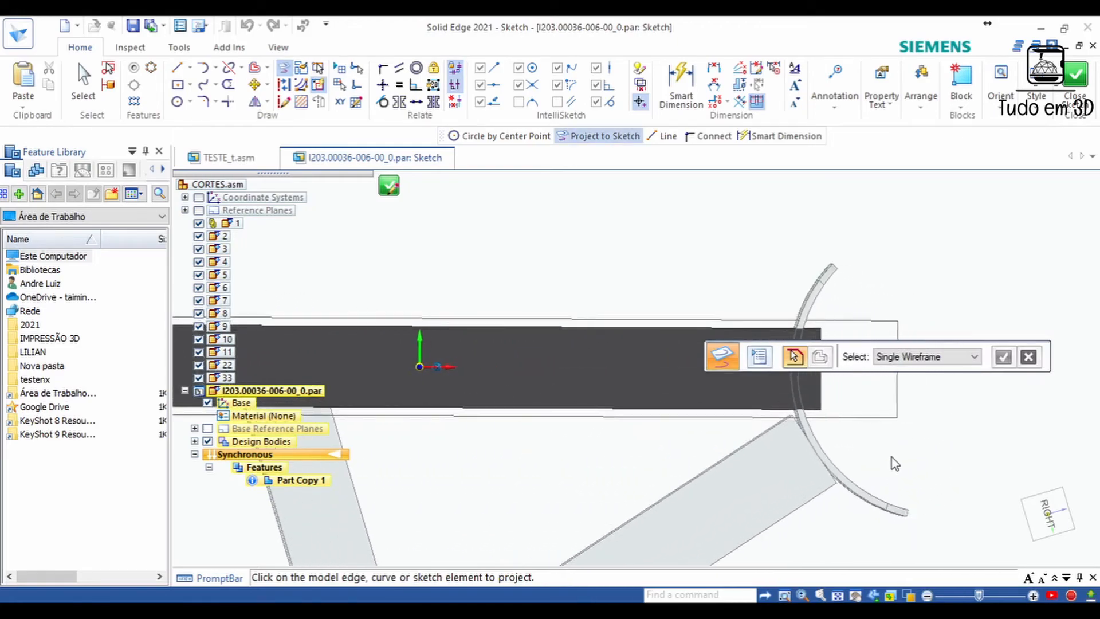
pyautogui.moveTo(886, 447); pyautogui.dragTo(815, 445, button='middle')
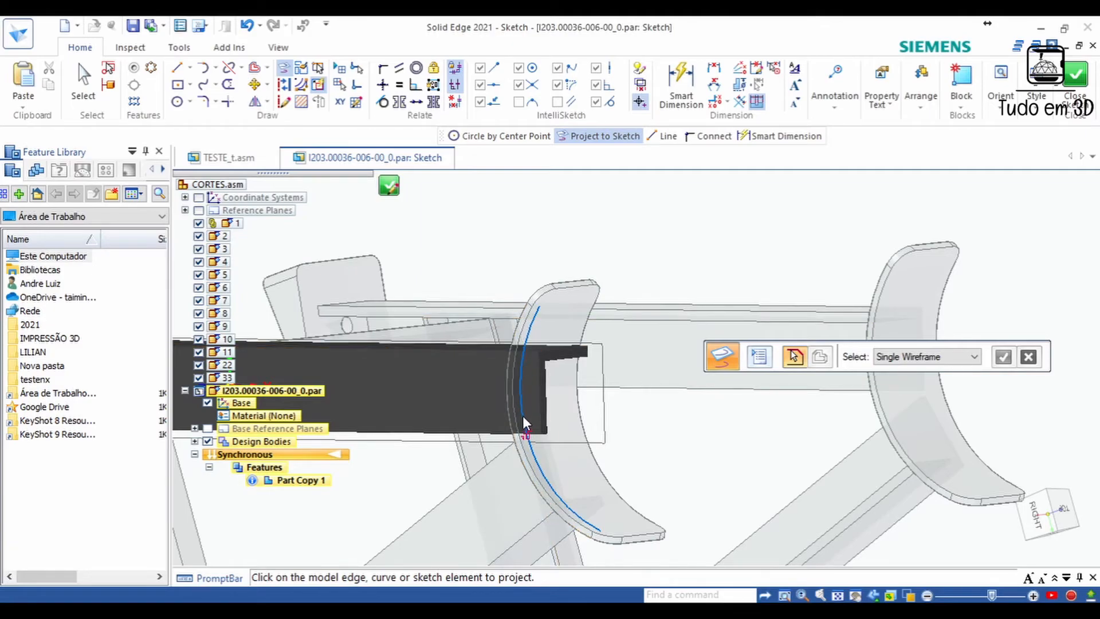
pyautogui.click(389, 186)
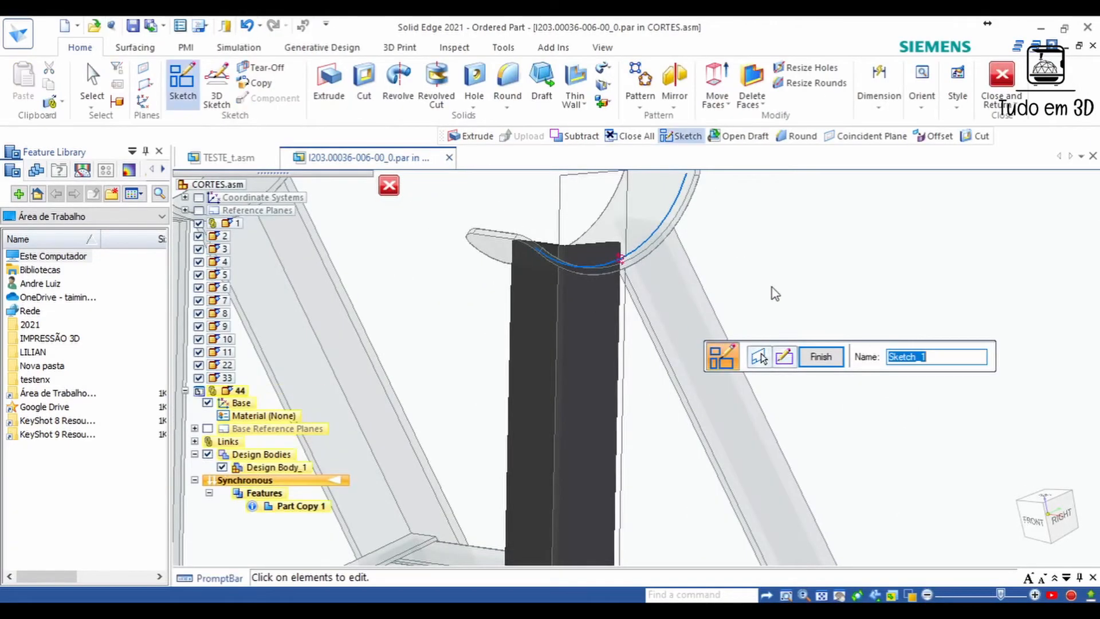
pyautogui.click(821, 356)
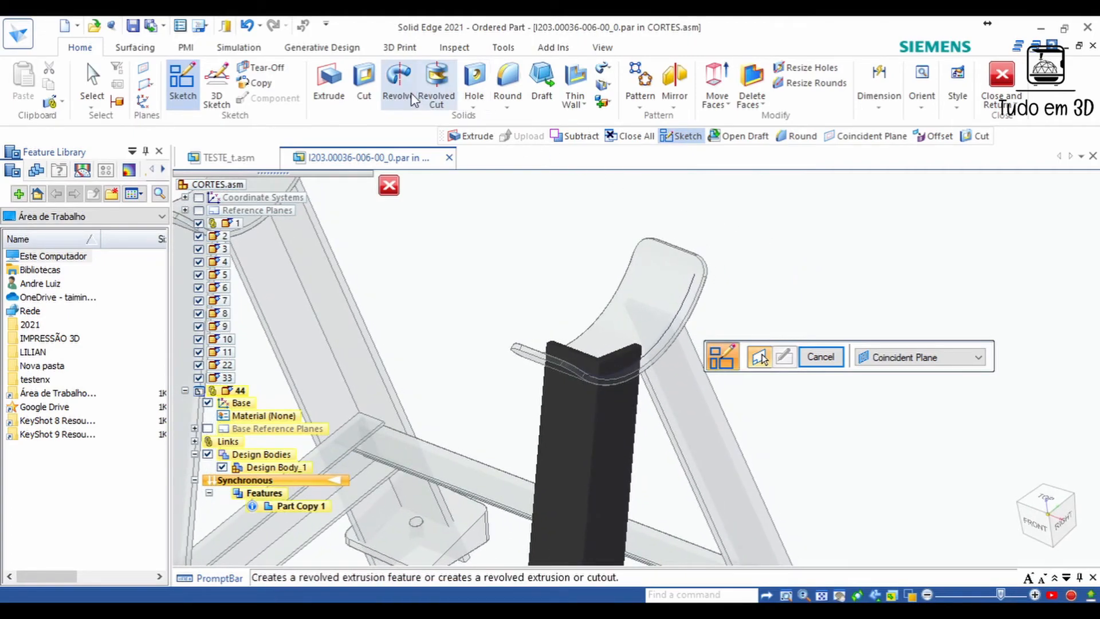
# - Cut away the leg's top end above the projected saddle curve, using the open profile with a symmetric extent across the leg
pyautogui.click(364, 83)
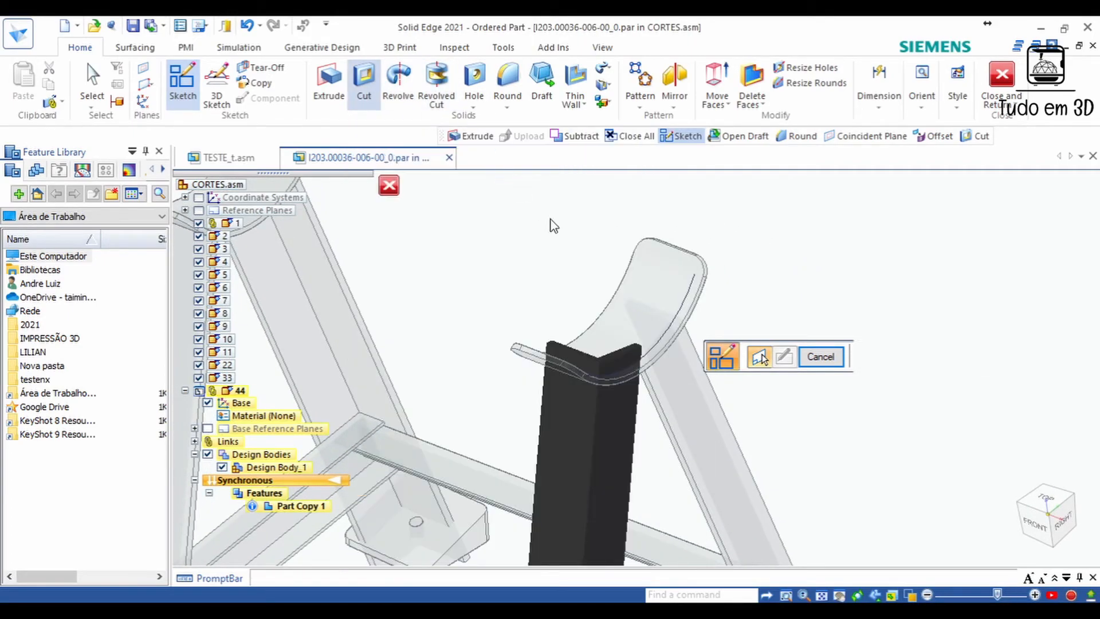
pyautogui.click(655, 341)
pyautogui.rightClick(655, 341)
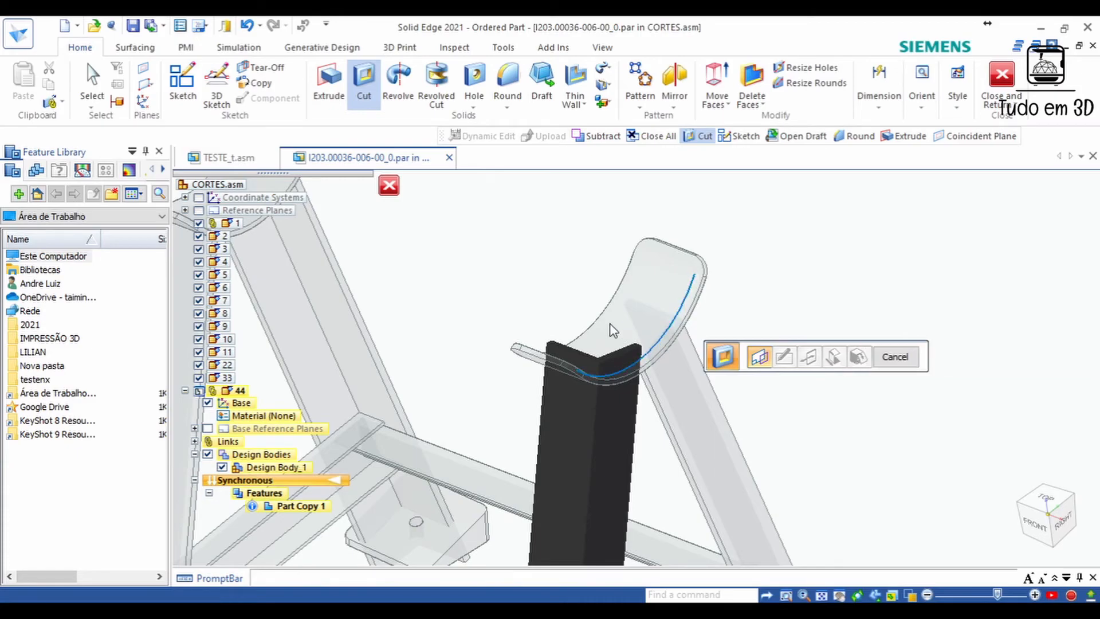
pyautogui.click(581, 275)
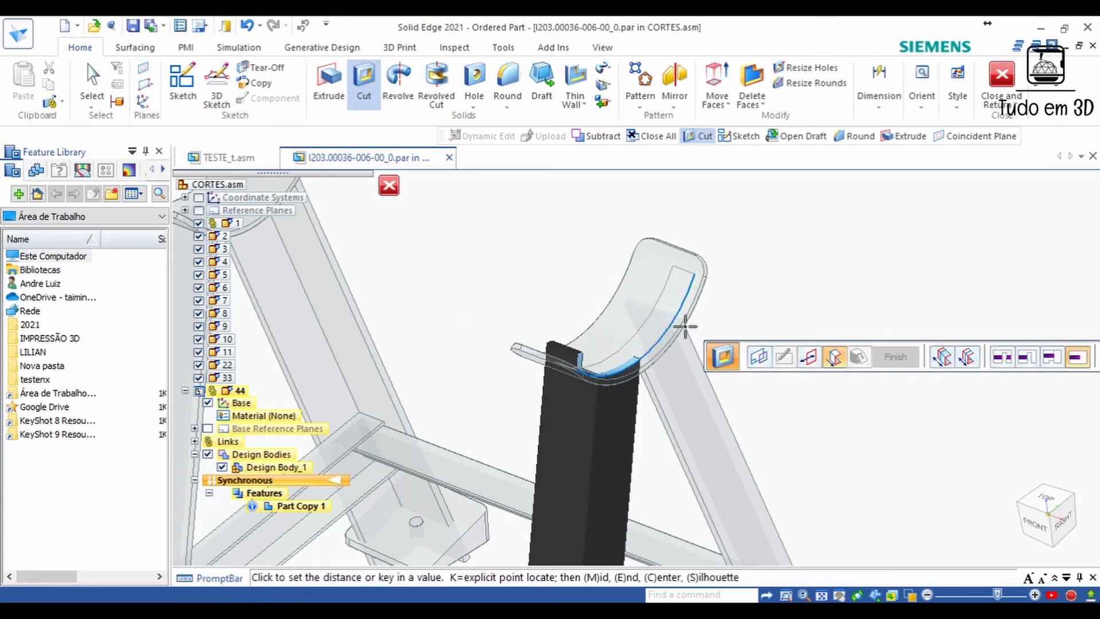
pyautogui.click(835, 358)
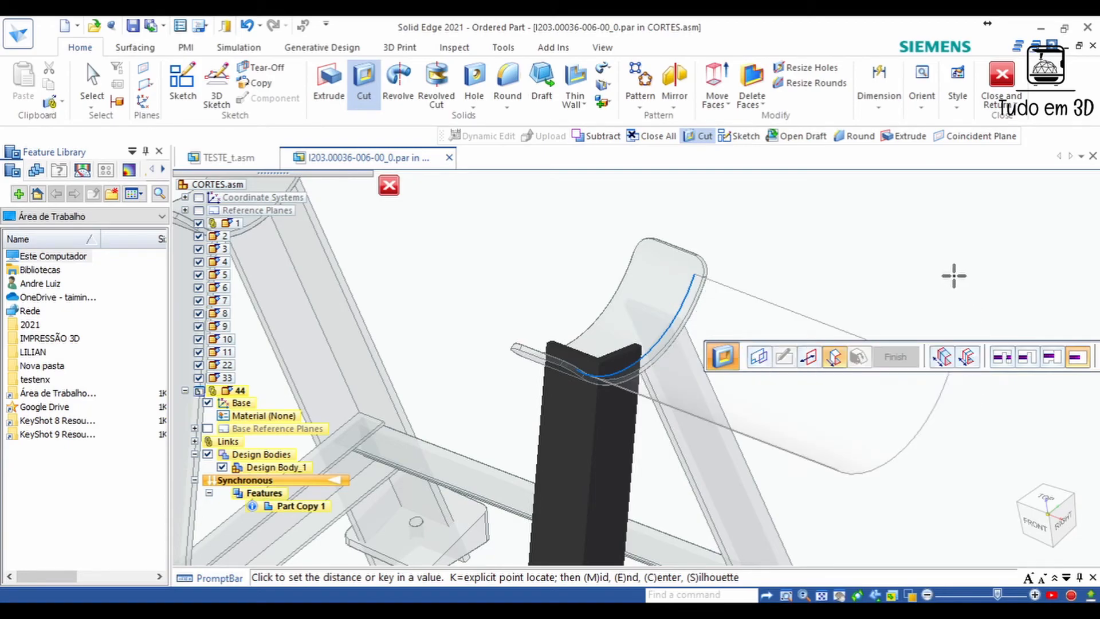
pyautogui.click(943, 358)
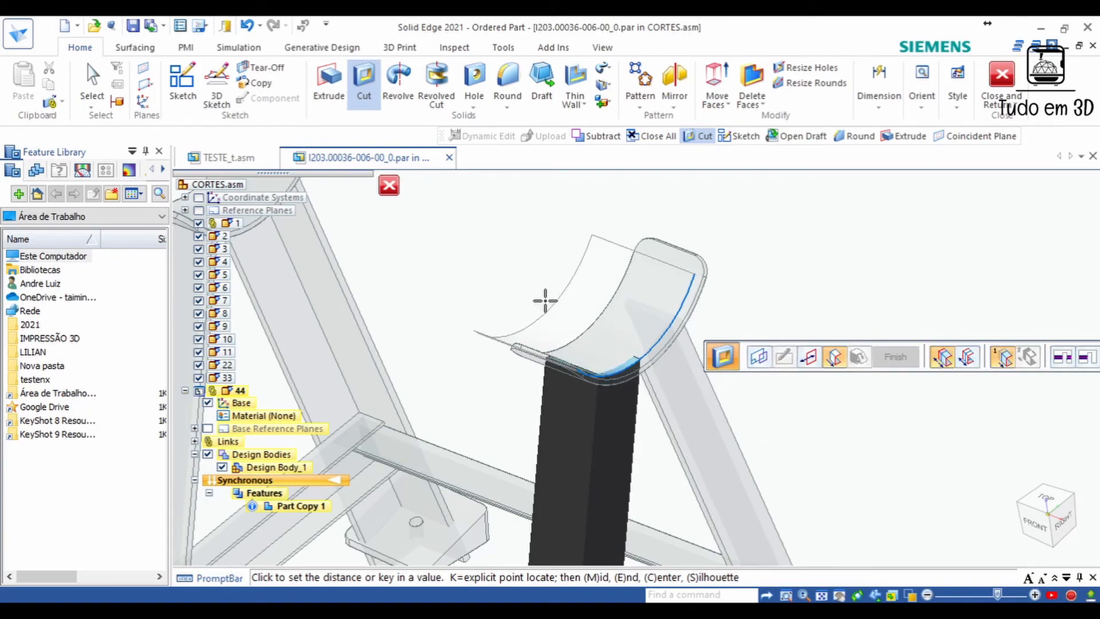
pyautogui.click(967, 357)
pyautogui.click(539, 308)
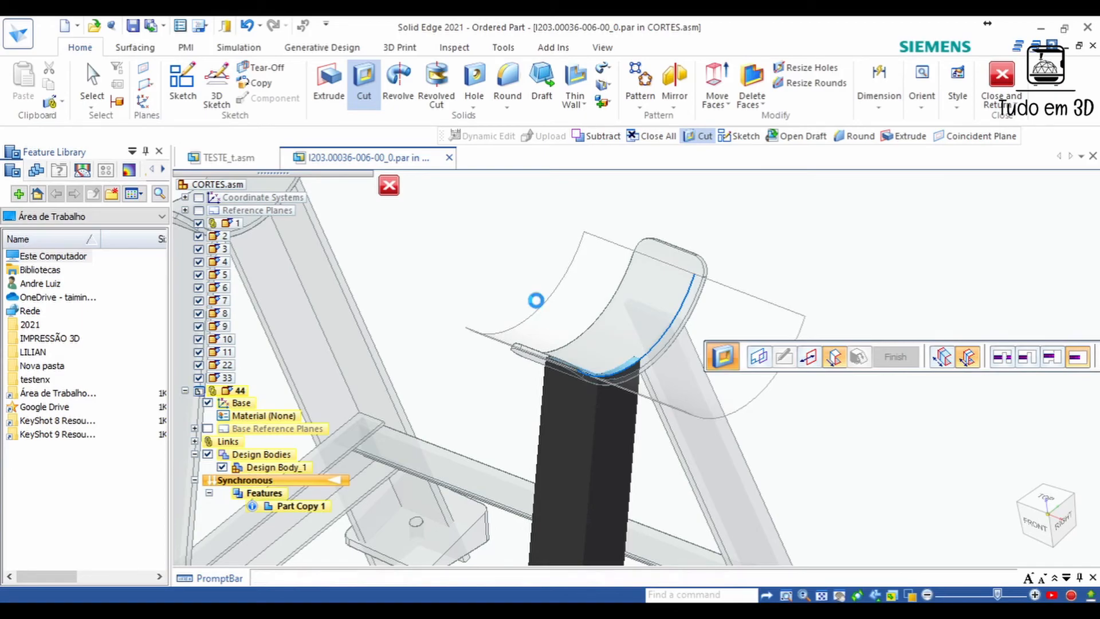
pyautogui.moveTo(573, 344); pyautogui.dragTo(665, 393, button='middle')
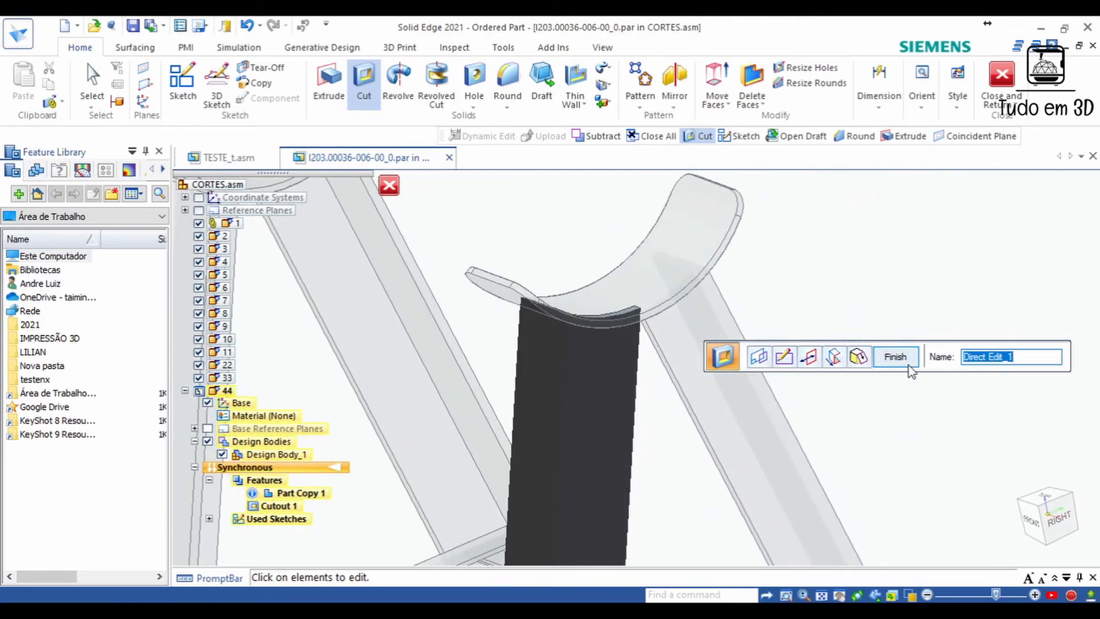
pyautogui.click(895, 356)
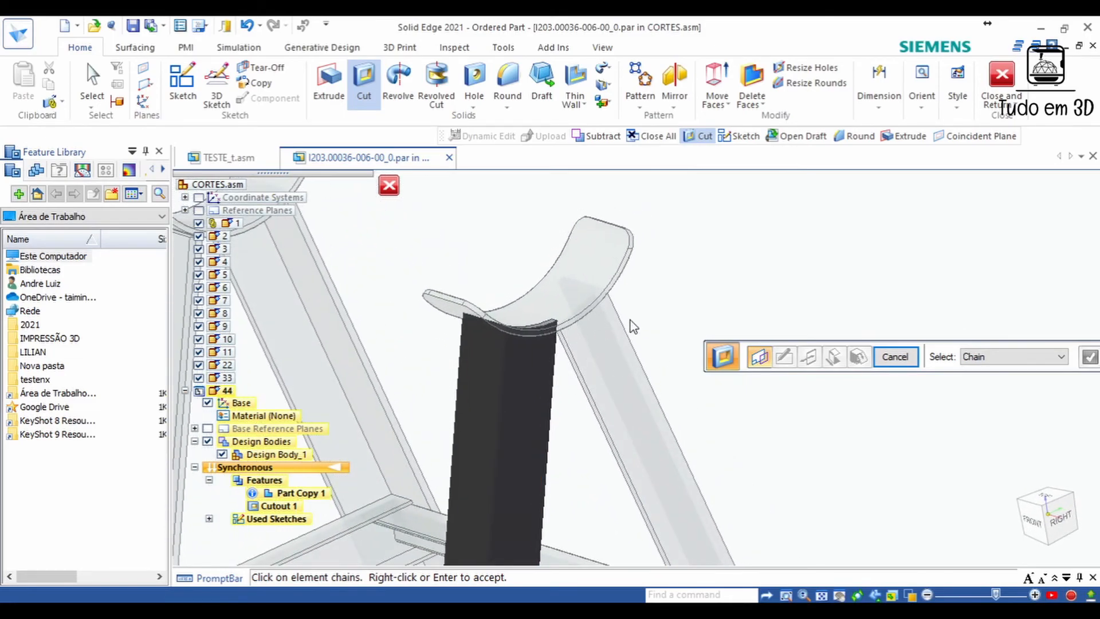
pyautogui.moveTo(656, 304); pyautogui.dragTo(651, 299, button='middle')
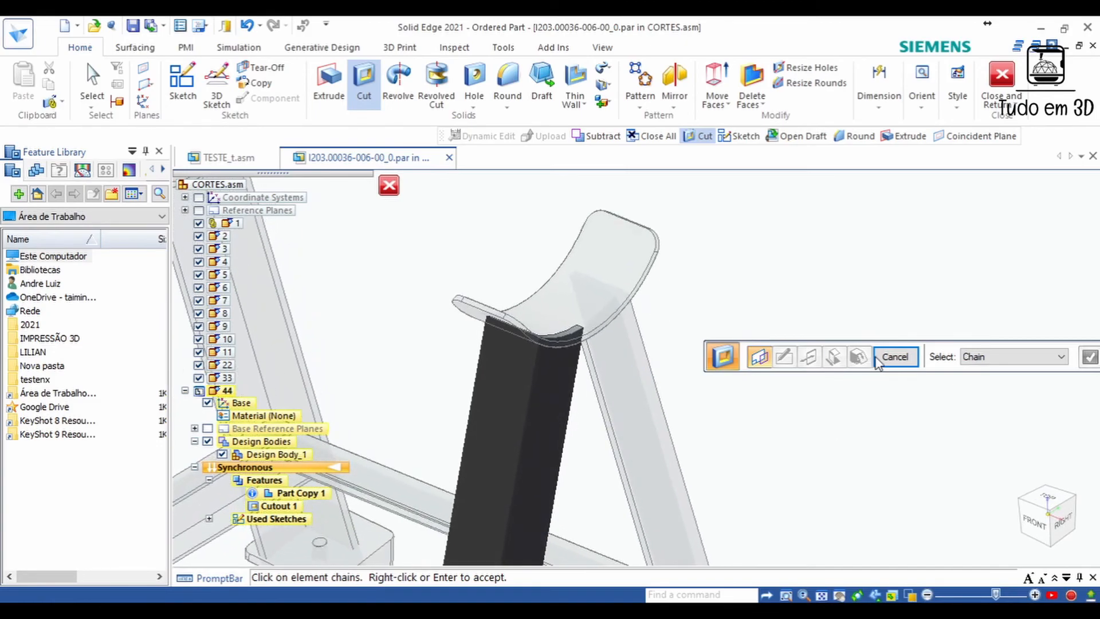
pyautogui.click(894, 356)
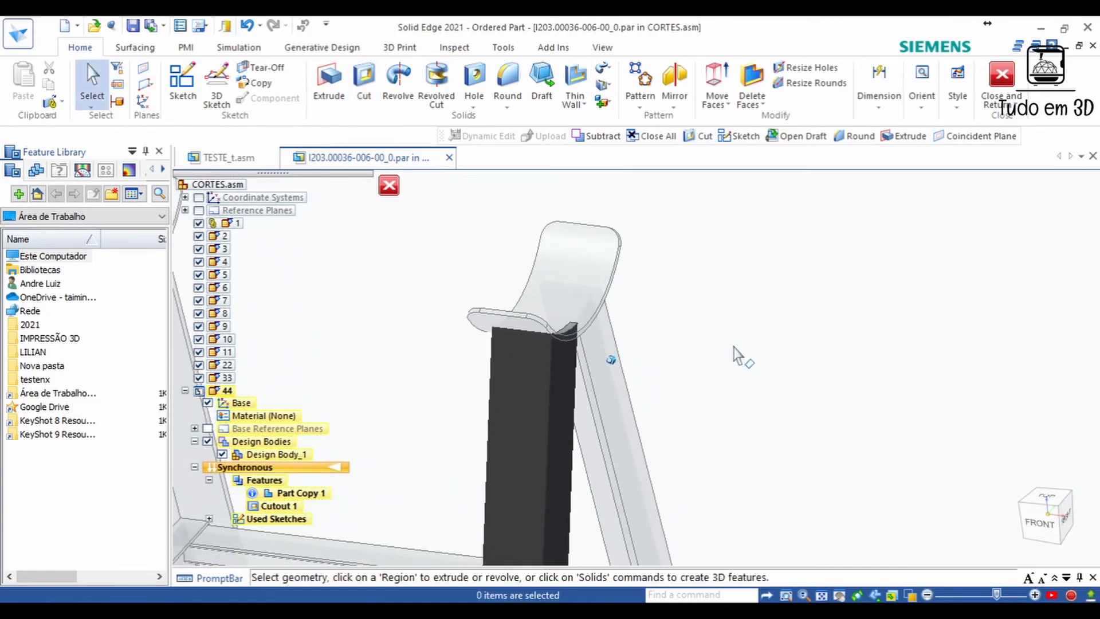
# - Close the in-place editing of the trimmed angle leg and return to the CORTES assembly
pyautogui.moveTo(734, 347); pyautogui.dragTo(777, 332, button='middle')
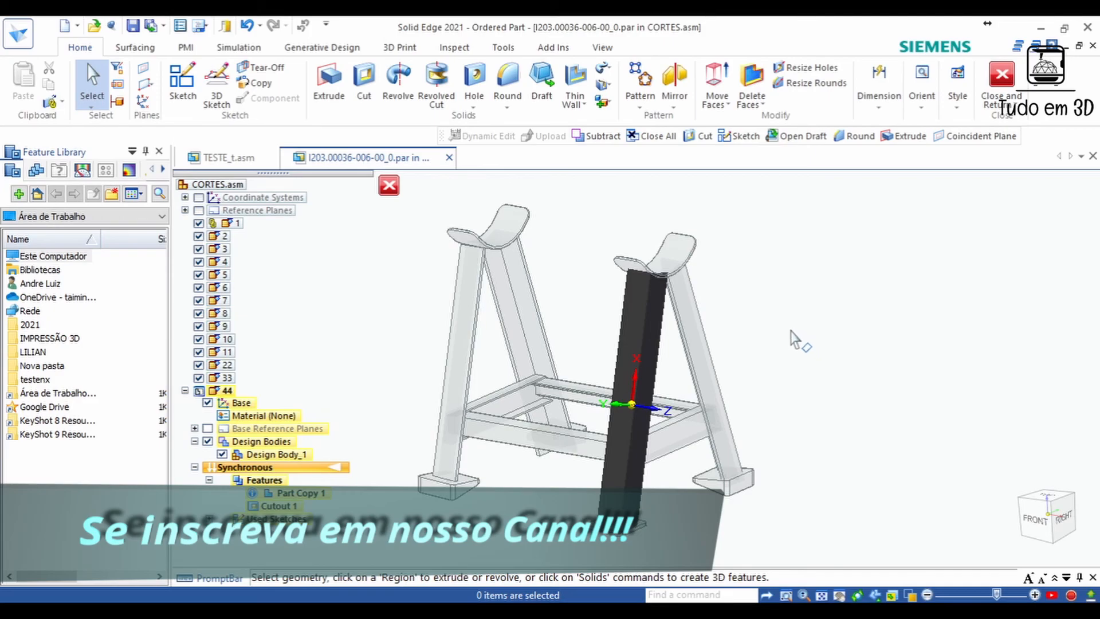
pyautogui.click(1007, 88)
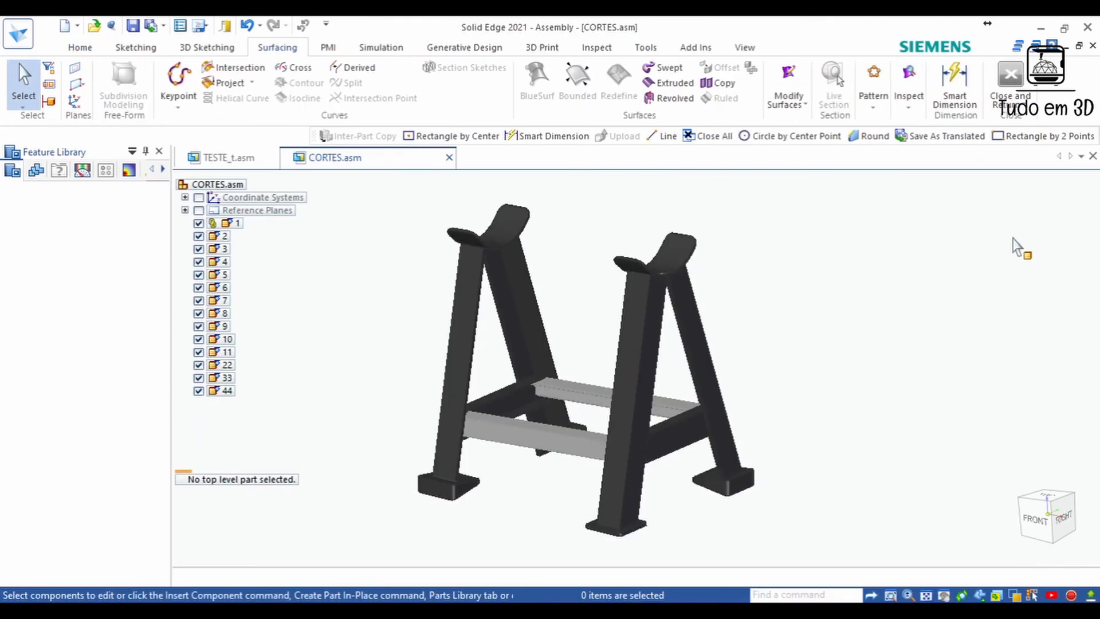